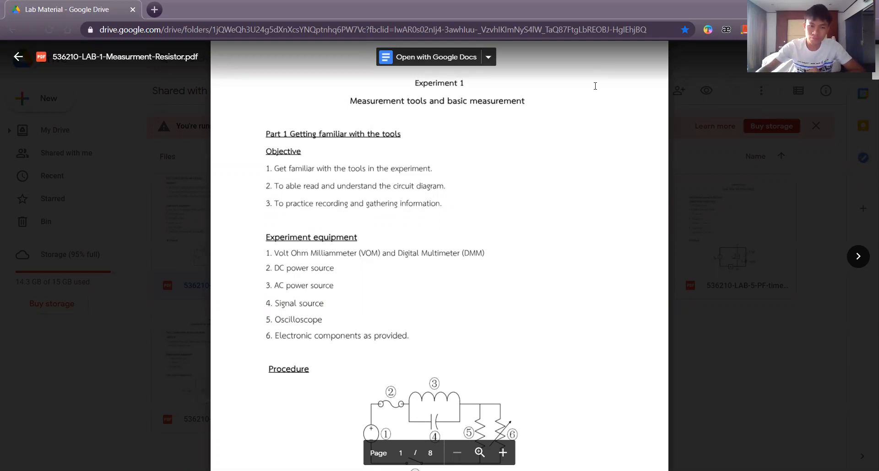
Step: Look over the start of the lab sheet and open tinkercad.com in a new browser tab
{"action": "scroll", "coordinate": [465, 282], "scroll_direction": "down", "scroll_amount": 1}
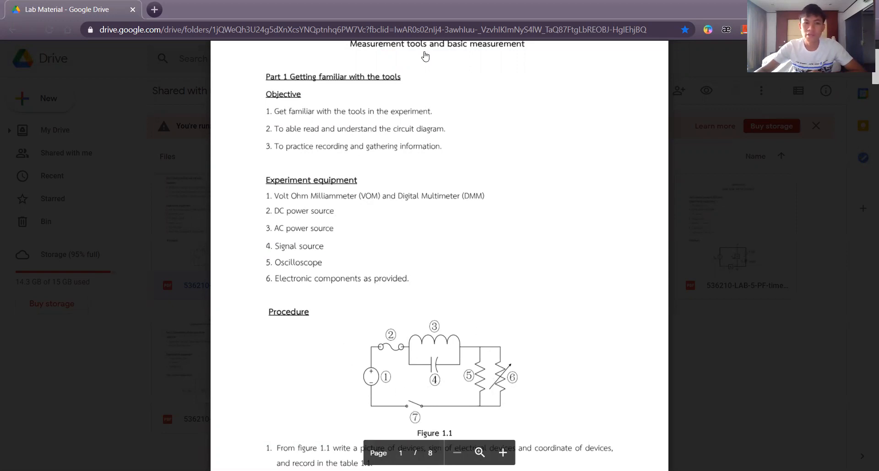
{"action": "left_click", "coordinate": [155, 10]}
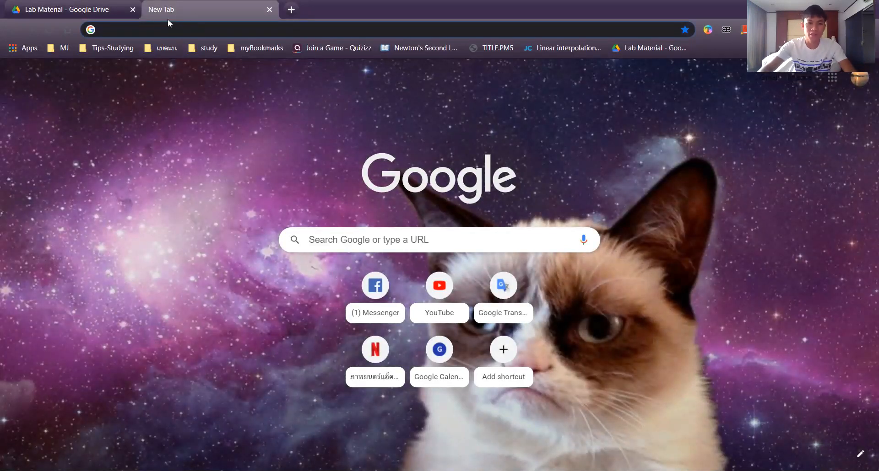
{"action": "type", "text": "tinkercad.com"}
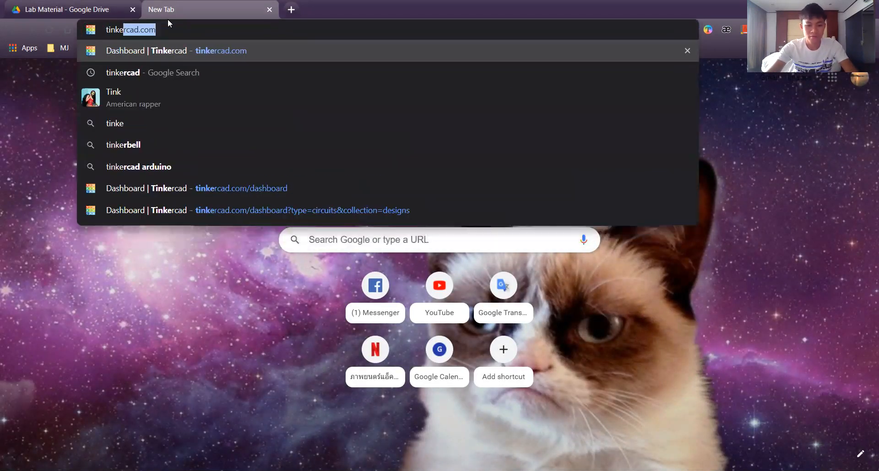
{"action": "key", "text": "Return"}
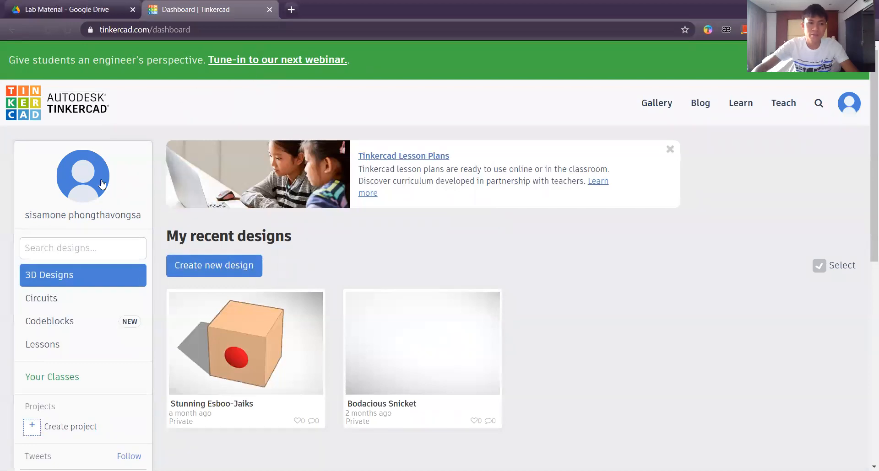
Step: Go to the Circuits section of the dashboard and create a new circuit
{"action": "left_click", "coordinate": [51, 303]}
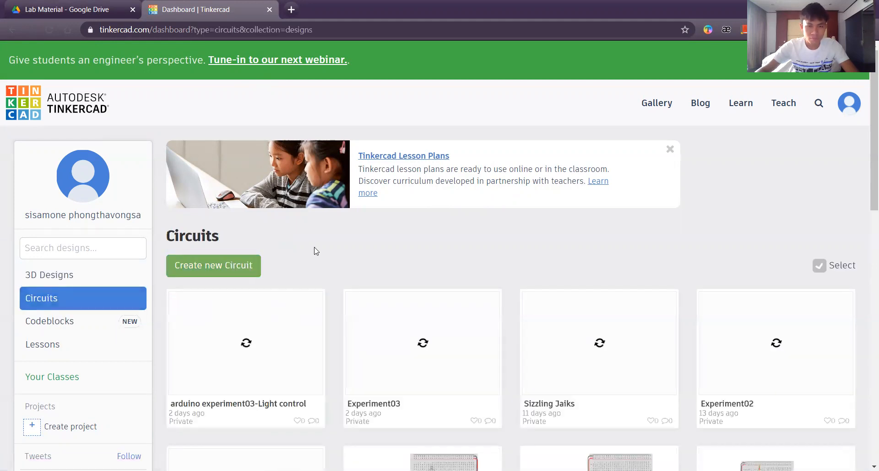
{"action": "scroll", "coordinate": [315, 252], "scroll_direction": "down", "scroll_amount": 1}
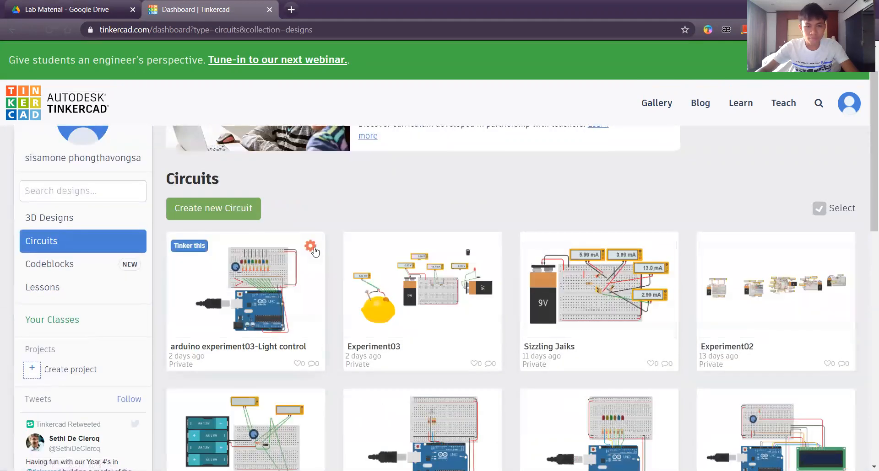
{"action": "scroll", "coordinate": [317, 254], "scroll_direction": "up", "scroll_amount": 1}
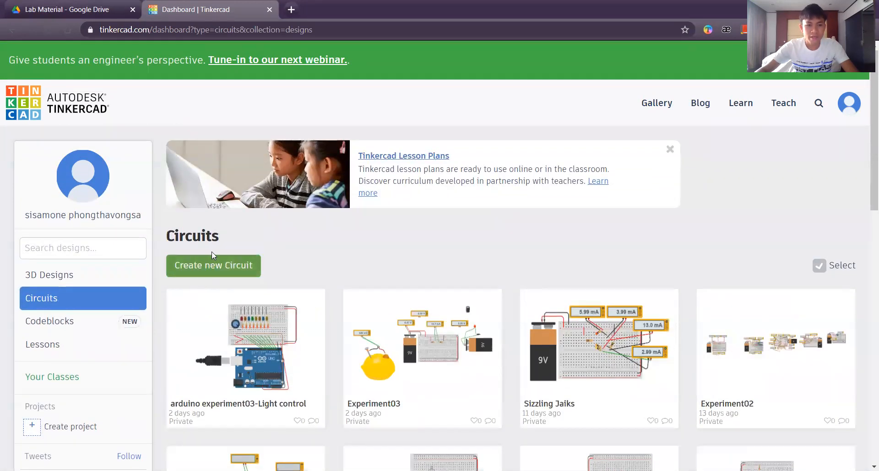
{"action": "left_click", "coordinate": [219, 265]}
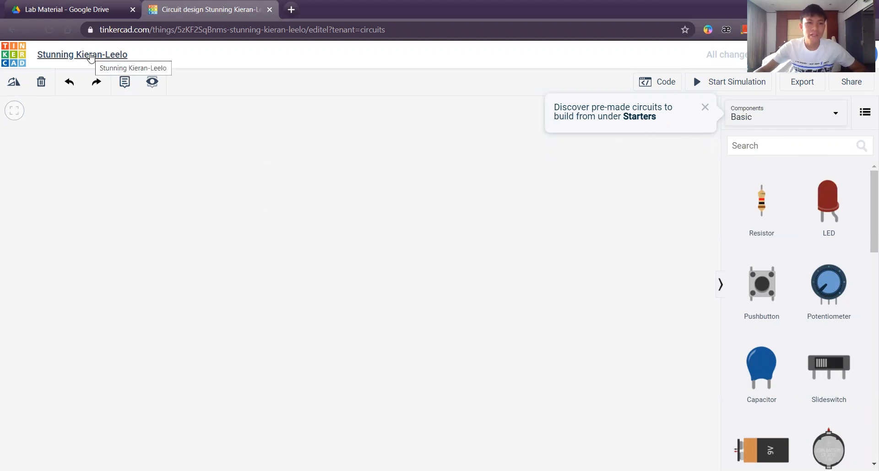
Step: Rename the circuit as "experiment01-" followed by the student ID
{"action": "left_click", "coordinate": [93, 56]}
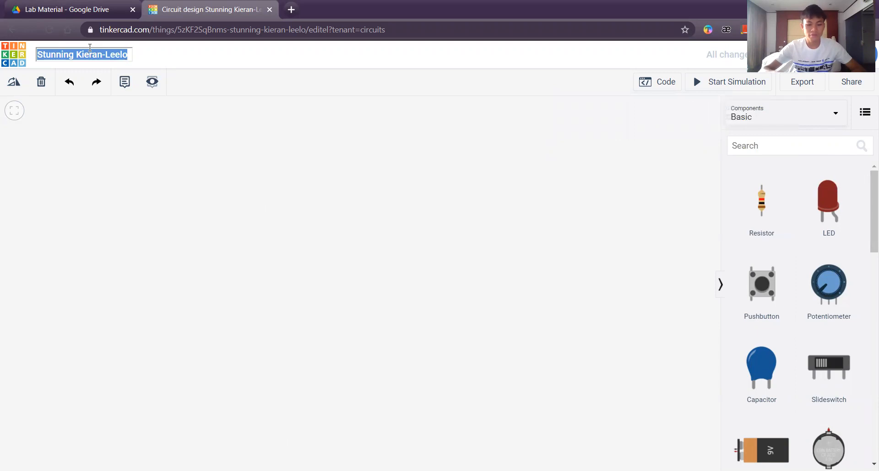
{"action": "type", "text": "ex"}
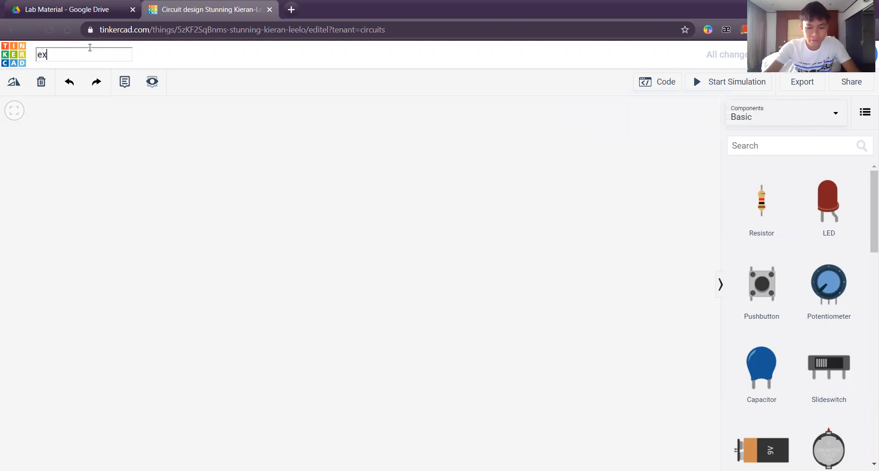
{"action": "type", "text": "periment01"}
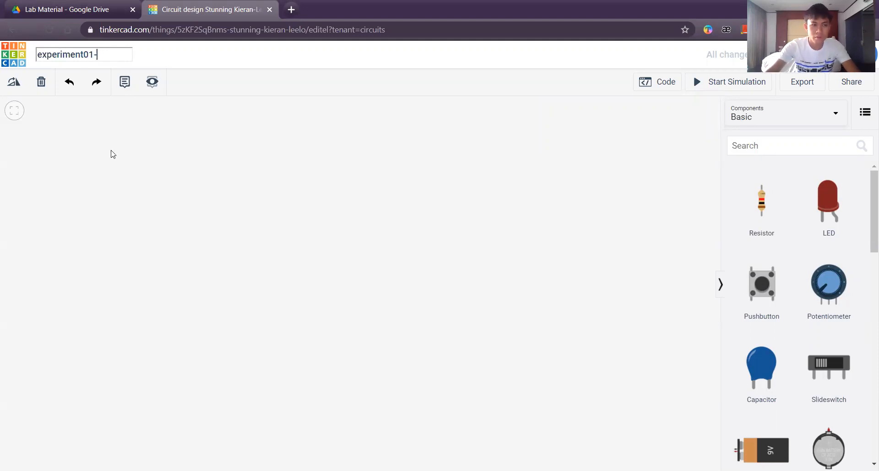
{"action": "type", "text": "-b2"}
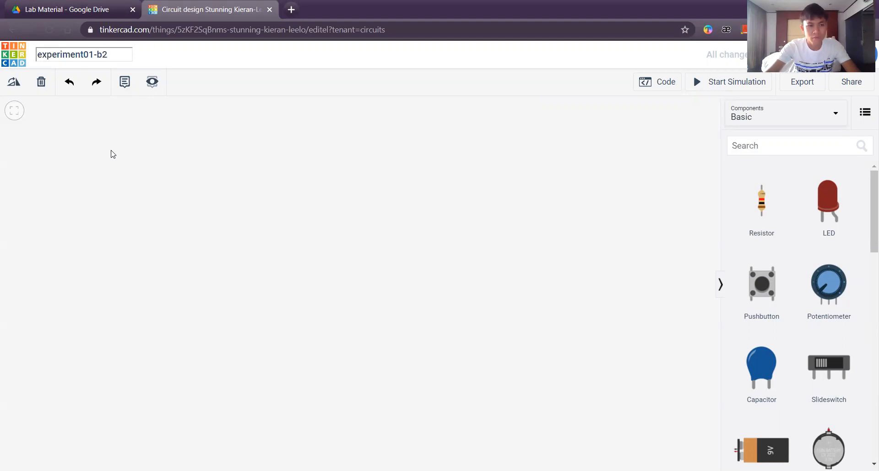
{"action": "type", "text": "34423"}
{"action": "key", "text": "Escape"}
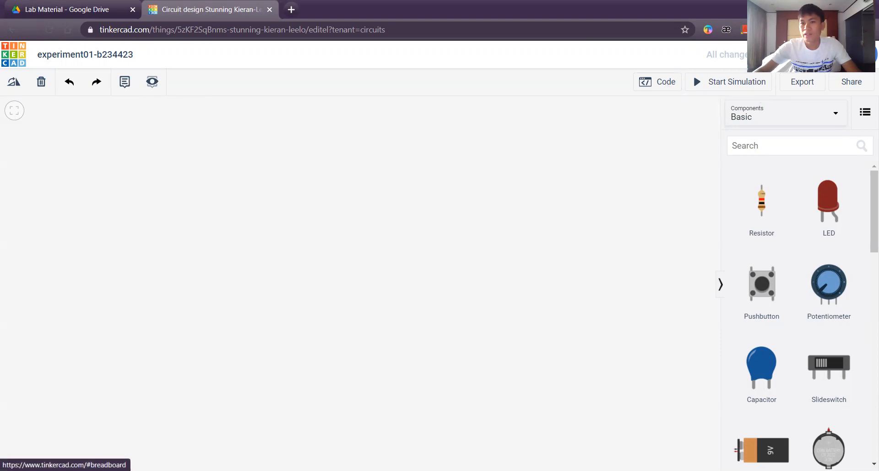
Step: View the circuit's component list and the Figure 1.1 circuit diagram in the lab PDF, and return to the circuit editor
{"action": "left_click", "coordinate": [843, 55]}
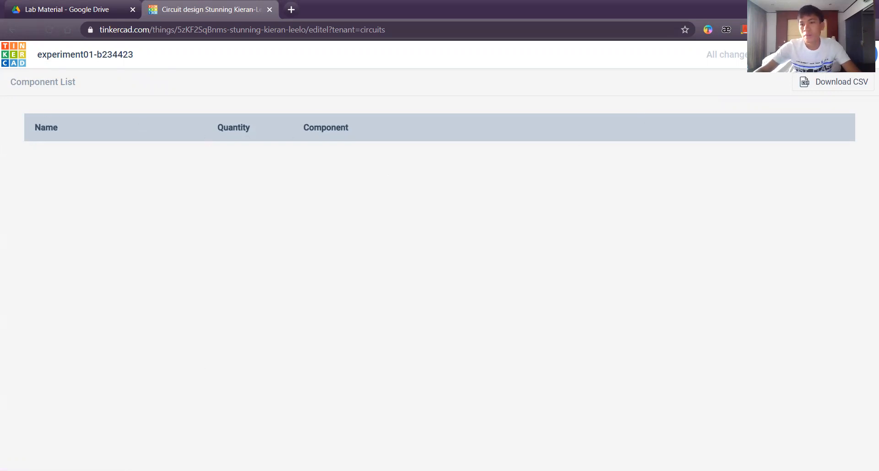
{"action": "left_click", "coordinate": [780, 50]}
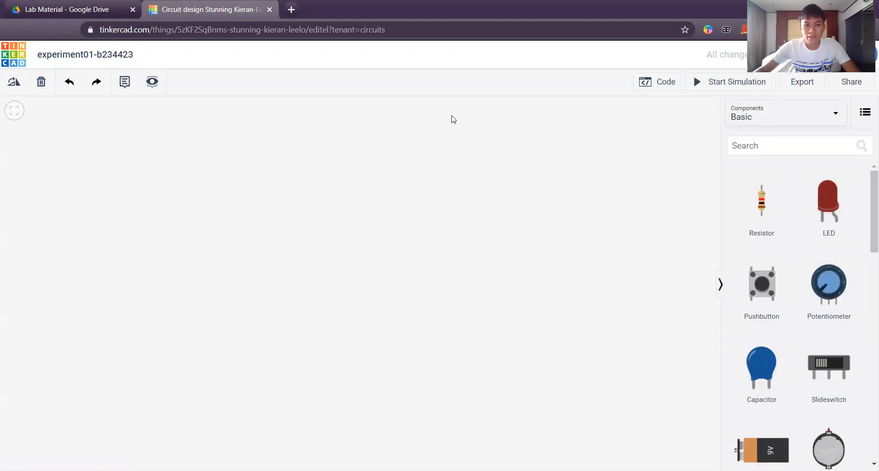
{"action": "left_click", "coordinate": [65, 14]}
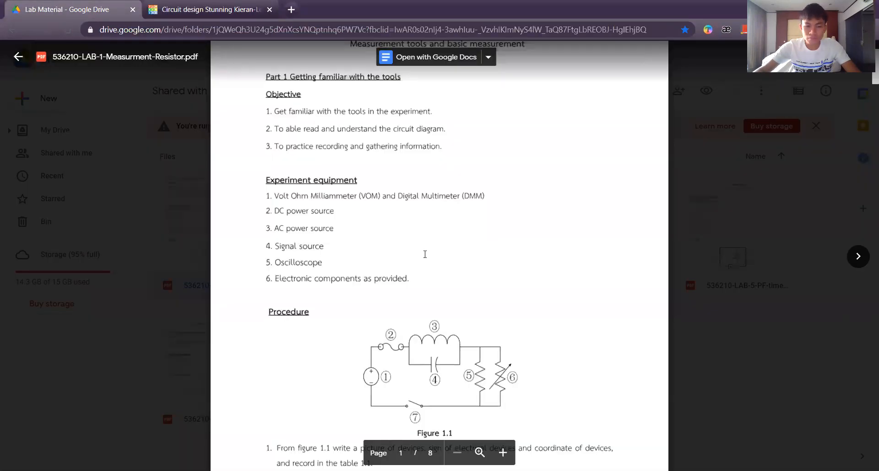
{"action": "scroll", "coordinate": [446, 308], "scroll_direction": "down", "scroll_amount": 1}
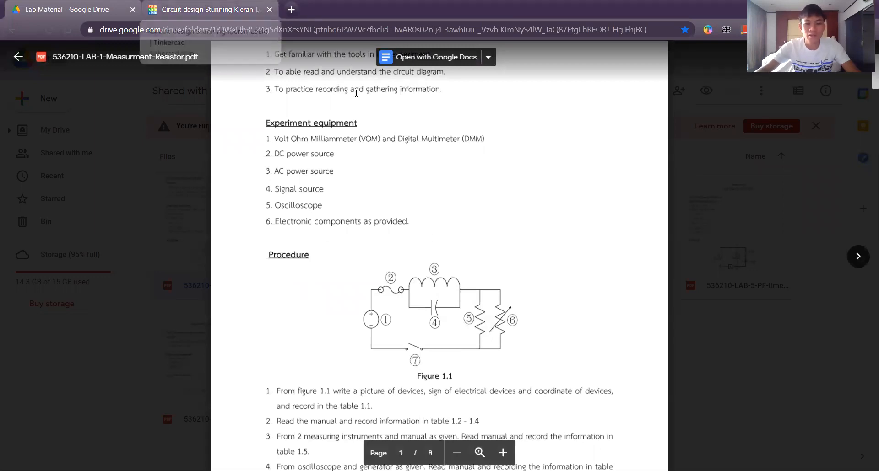
{"action": "left_click", "coordinate": [210, 9]}
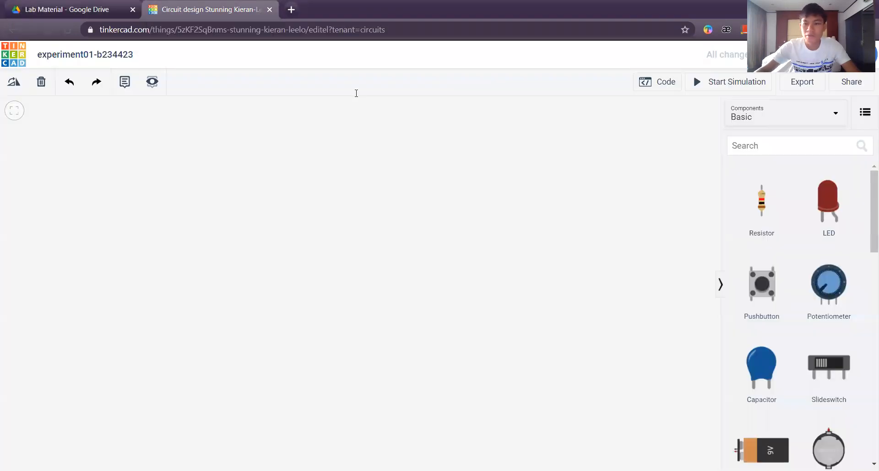
Step: Show all available components in the component library instead of only the basic ones
{"action": "left_click", "coordinate": [791, 118]}
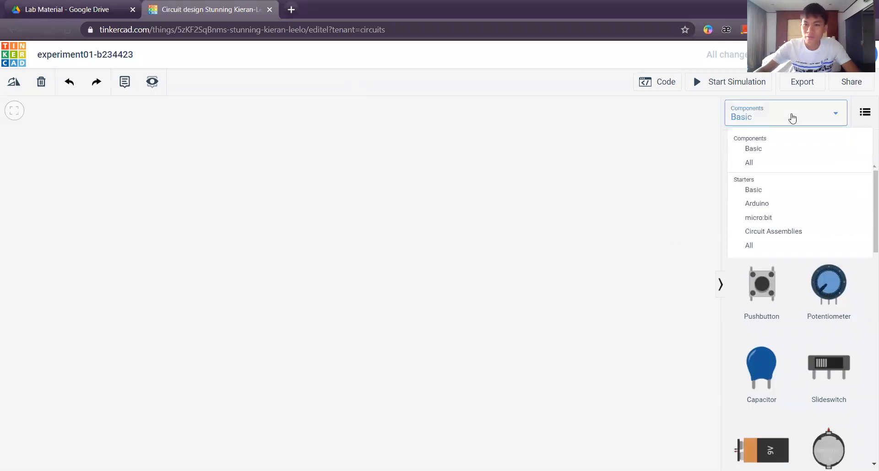
{"action": "left_click", "coordinate": [764, 163]}
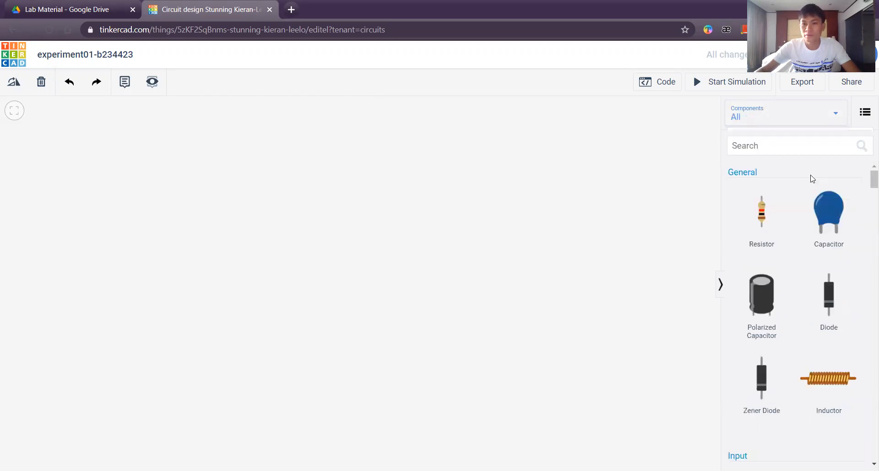
{"action": "scroll", "coordinate": [820, 251], "scroll_direction": "down", "scroll_amount": 5}
{"action": "scroll", "coordinate": [823, 250], "scroll_direction": "up", "scroll_amount": 5}
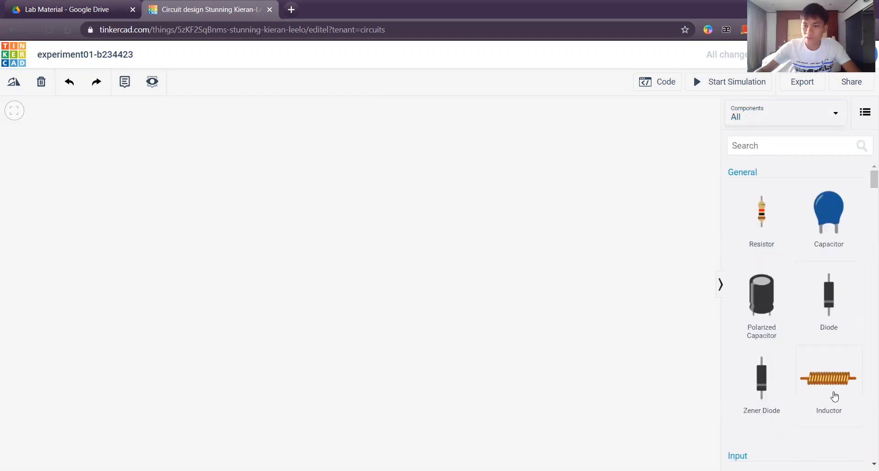
Step: Place an inductor on the empty workspace and set its inductance unit to H
{"action": "left_click_drag", "start_coordinate": [820, 389], "coordinate": [270, 272]}
{"action": "left_click", "coordinate": [440, 224]}
{"action": "left_click", "coordinate": [269, 277]}
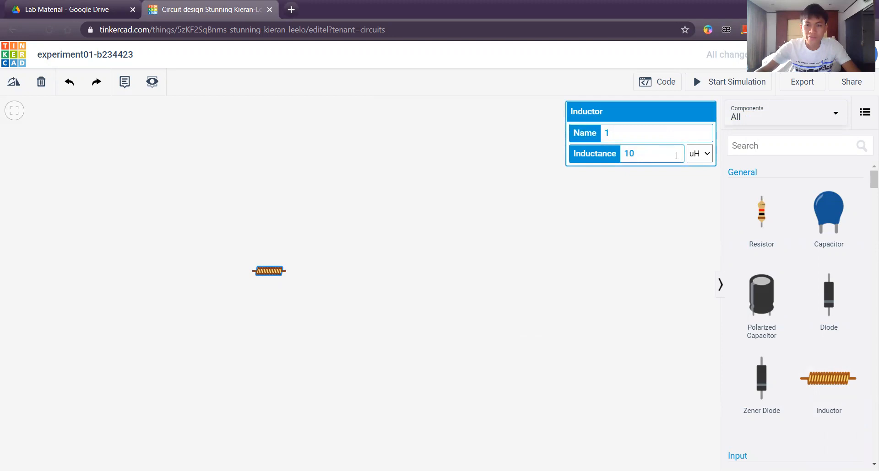
{"action": "left_click", "coordinate": [710, 158]}
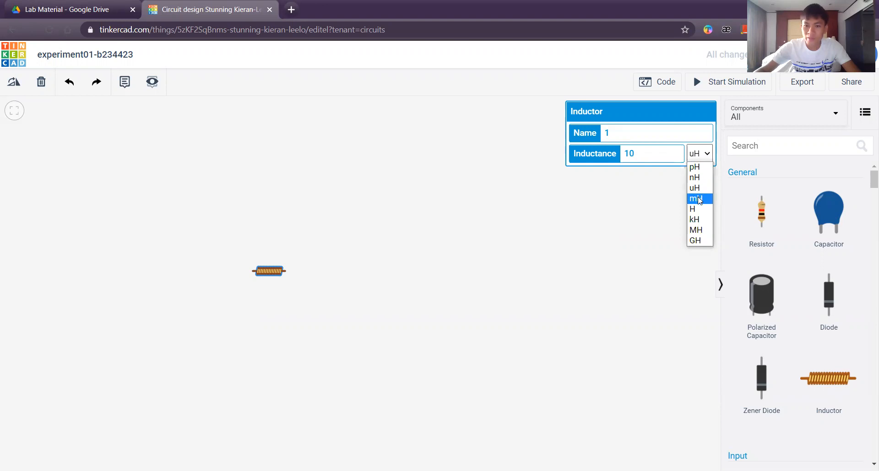
{"action": "left_click", "coordinate": [700, 210]}
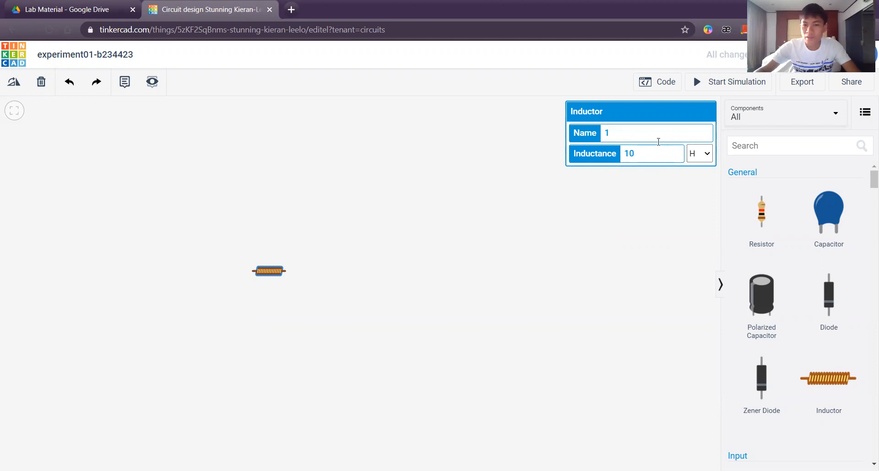
{"action": "left_click", "coordinate": [638, 221]}
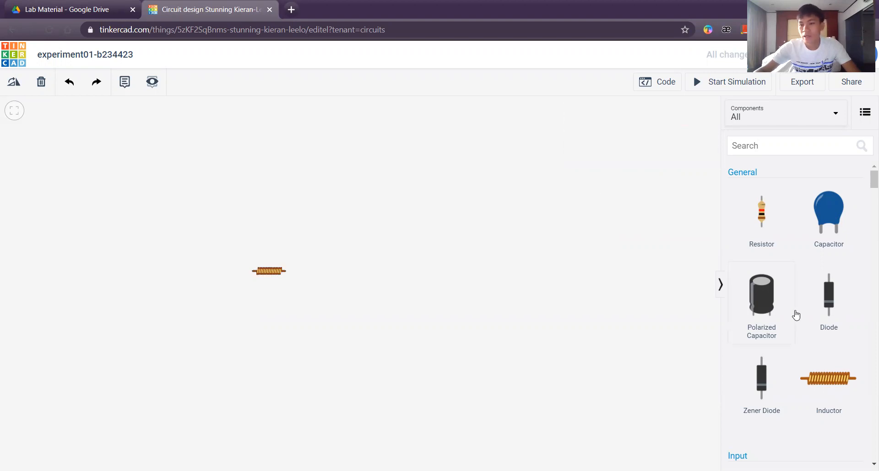
Step: Place a capacitor to the right of the inductor and set its capacitance unit to F
{"action": "left_click_drag", "start_coordinate": [825, 229], "coordinate": [366, 271]}
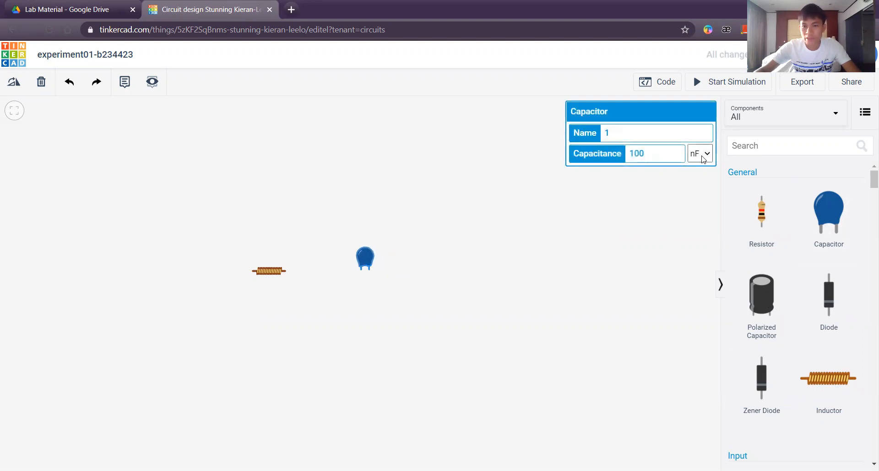
{"action": "left_click", "coordinate": [703, 159]}
{"action": "left_click", "coordinate": [709, 207]}
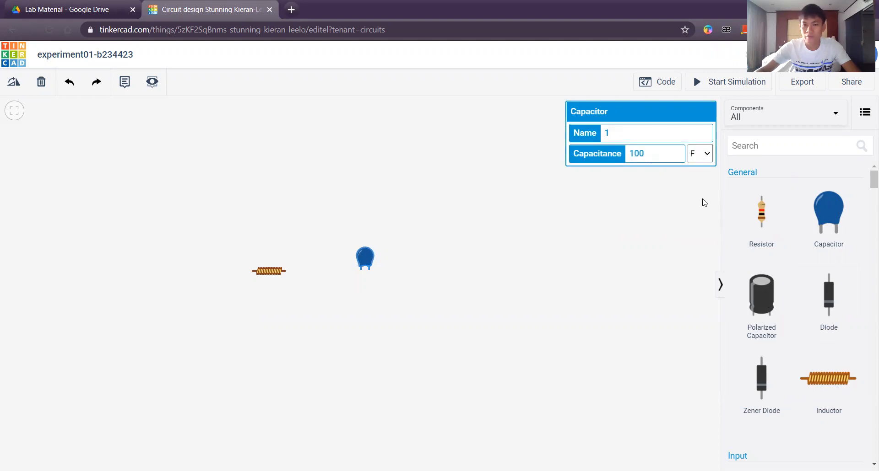
{"action": "left_click", "coordinate": [628, 228]}
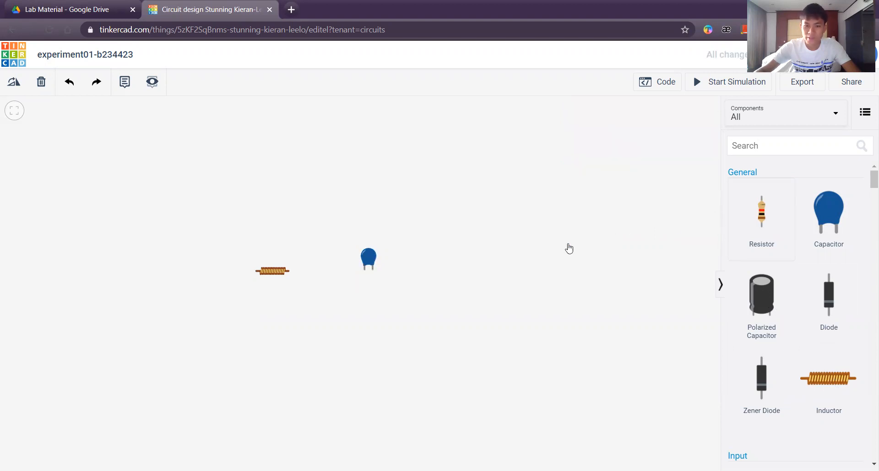
Step: Place a resistor to the right of the capacitor and rotate it to lie horizontally
{"action": "left_click_drag", "start_coordinate": [761, 215], "coordinate": [394, 248]}
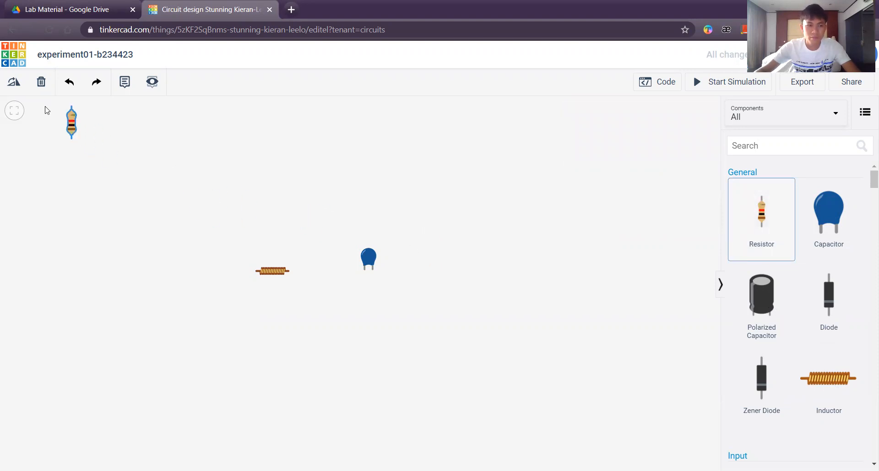
{"action": "left_click", "coordinate": [12, 80]}
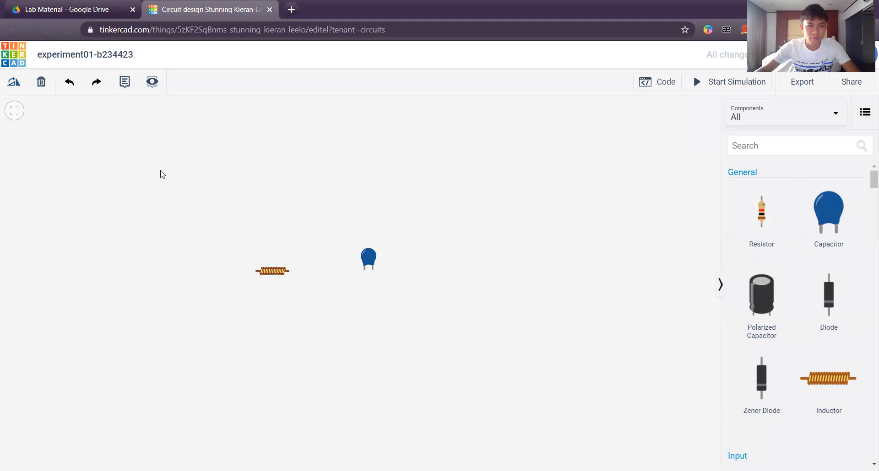
{"action": "left_click", "coordinate": [763, 227]}
{"action": "left_click", "coordinate": [454, 227]}
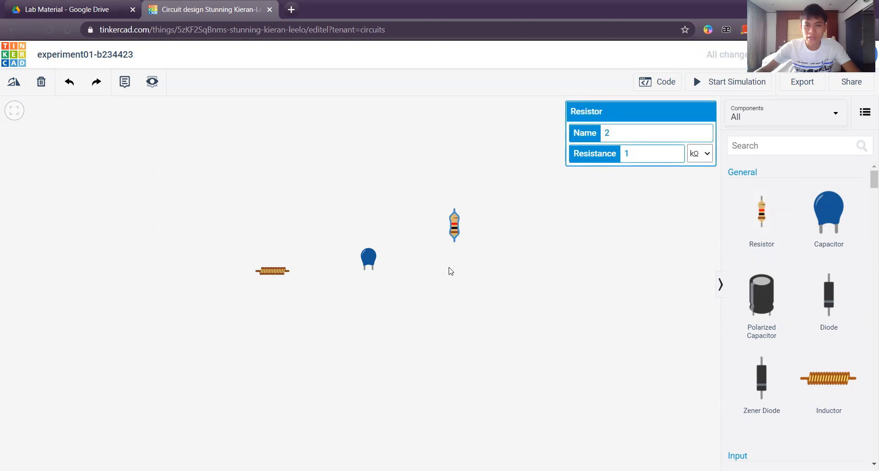
{"action": "key", "text": "r"}
{"action": "key", "text": "r"}
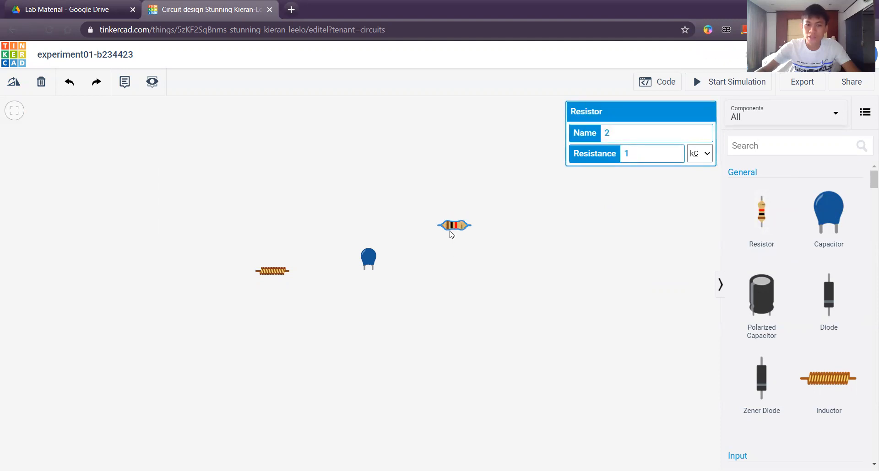
{"action": "left_click_drag", "start_coordinate": [452, 227], "coordinate": [444, 276]}
{"action": "left_click", "coordinate": [549, 244]}
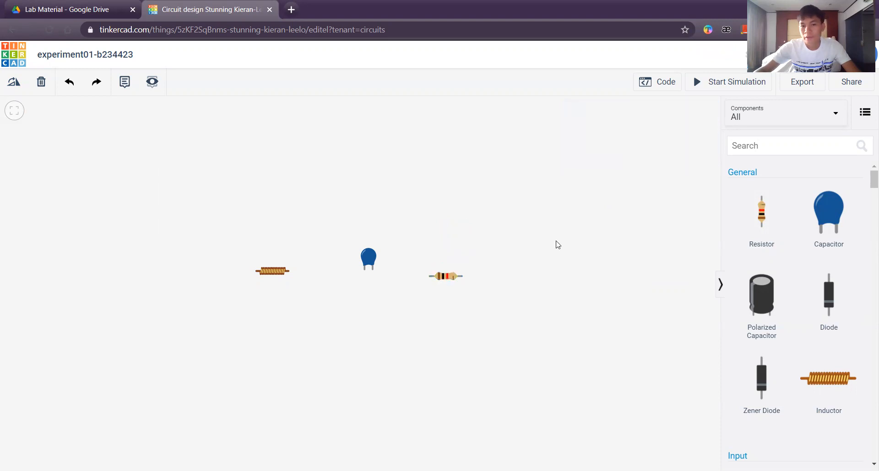
Step: Place a 9V battery above and to the left of the inductor
{"action": "scroll", "coordinate": [763, 270], "scroll_direction": "down", "scroll_amount": 8}
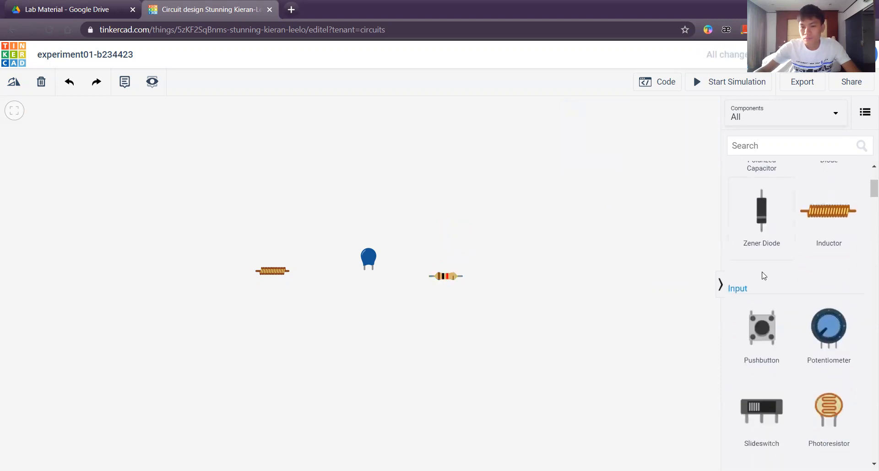
{"action": "scroll", "coordinate": [762, 279], "scroll_direction": "down", "scroll_amount": 1}
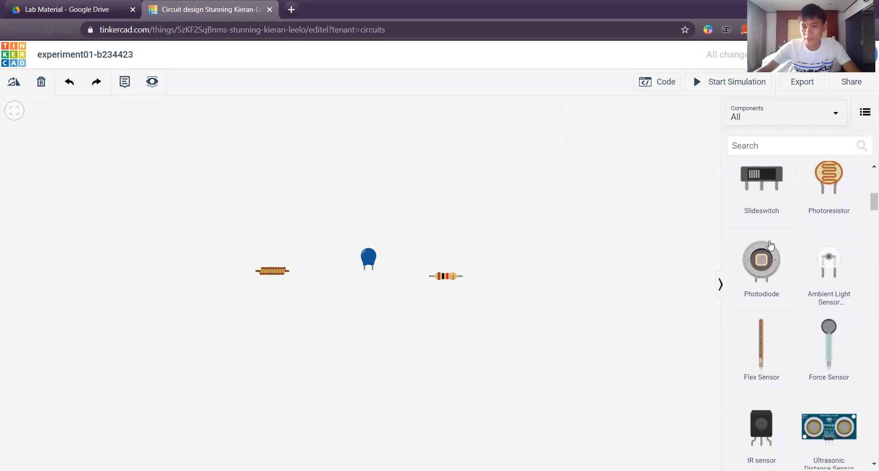
{"action": "scroll", "coordinate": [770, 249], "scroll_direction": "down", "scroll_amount": 10}
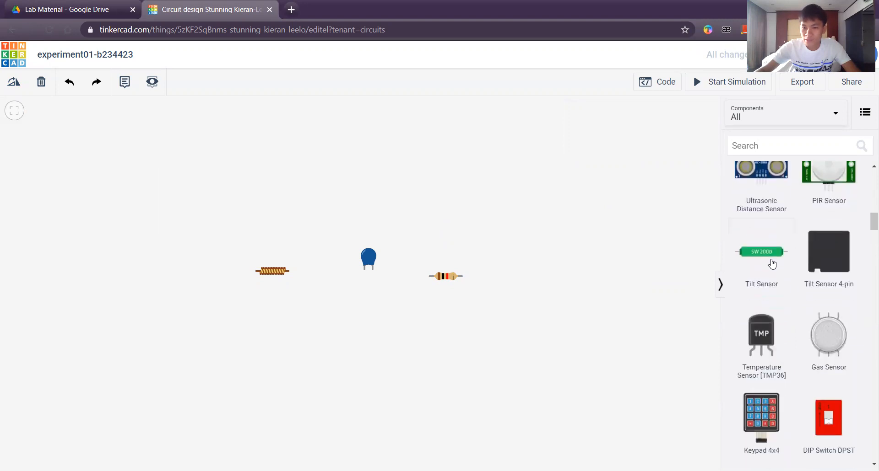
{"action": "scroll", "coordinate": [772, 264], "scroll_direction": "down", "scroll_amount": 6}
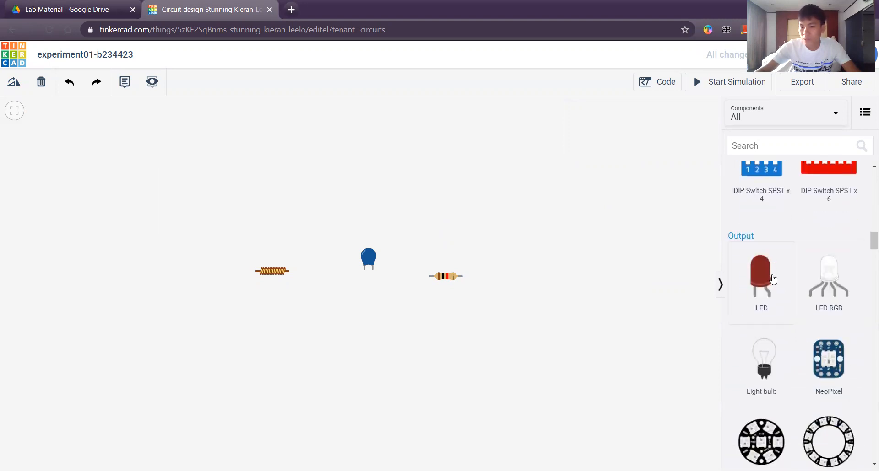
{"action": "scroll", "coordinate": [773, 279], "scroll_direction": "down", "scroll_amount": 10}
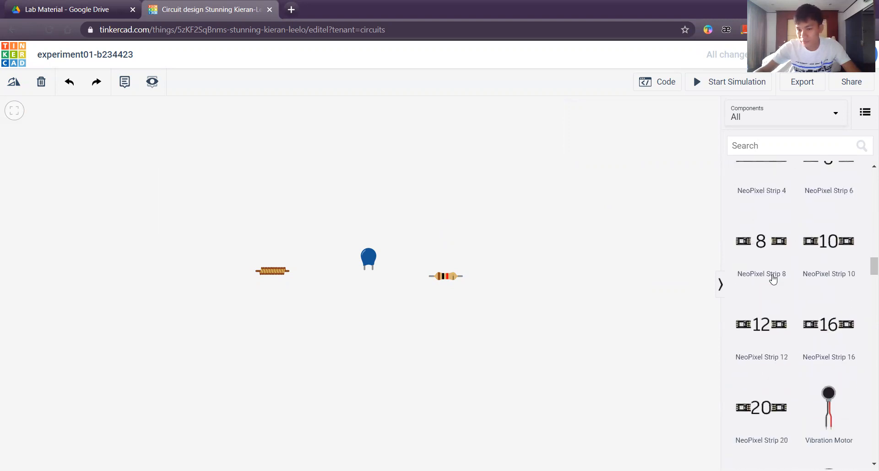
{"action": "scroll", "coordinate": [772, 279], "scroll_direction": "down", "scroll_amount": 10}
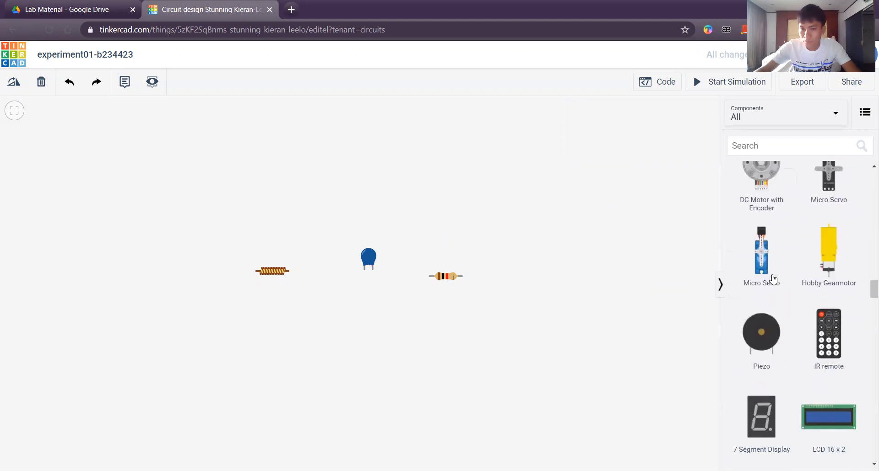
{"action": "scroll", "coordinate": [773, 279], "scroll_direction": "down", "scroll_amount": 1}
{"action": "scroll", "coordinate": [767, 257], "scroll_direction": "down", "scroll_amount": 5}
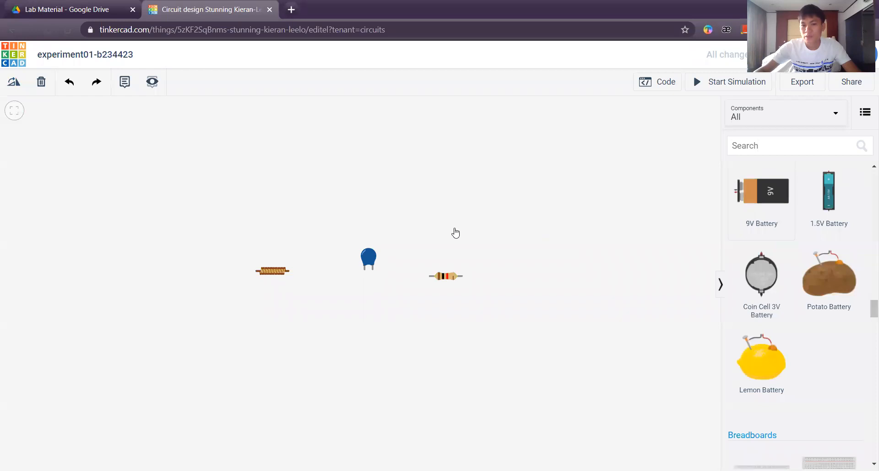
{"action": "left_click", "coordinate": [432, 220]}
{"action": "left_click_drag", "start_coordinate": [508, 216], "coordinate": [201, 197]}
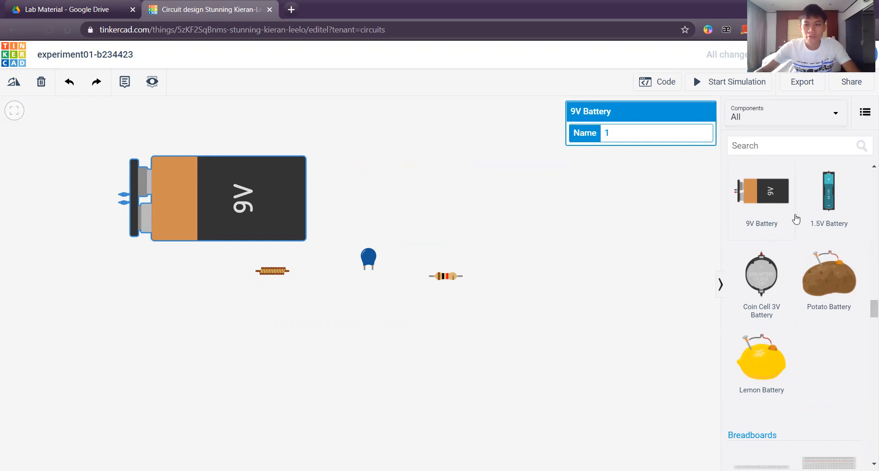
Step: Place a power supply to the right of the battery and inspect its voltage and current settings
{"action": "scroll", "coordinate": [793, 221], "scroll_direction": "down", "scroll_amount": 6}
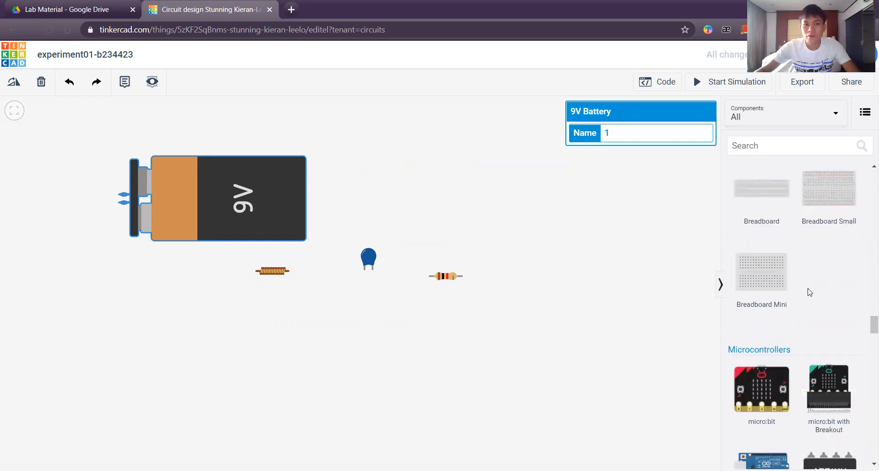
{"action": "scroll", "coordinate": [808, 292], "scroll_direction": "down", "scroll_amount": 7}
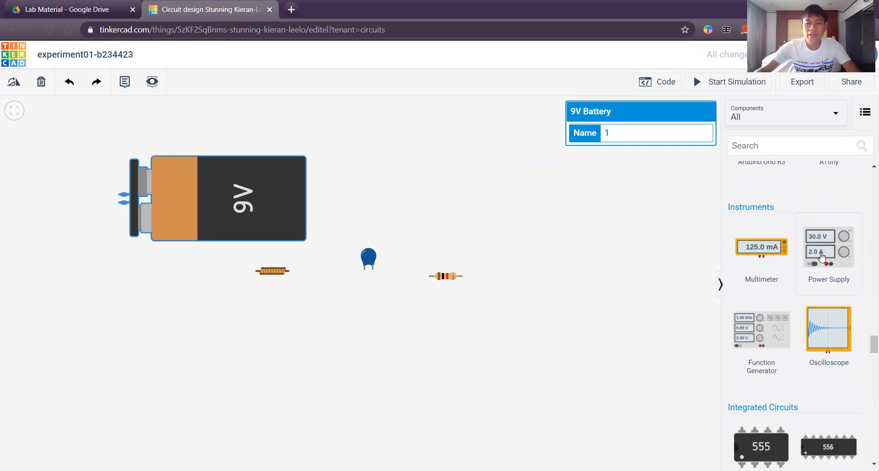
{"action": "left_click_drag", "start_coordinate": [820, 258], "coordinate": [451, 212]}
{"action": "left_click", "coordinate": [508, 251]}
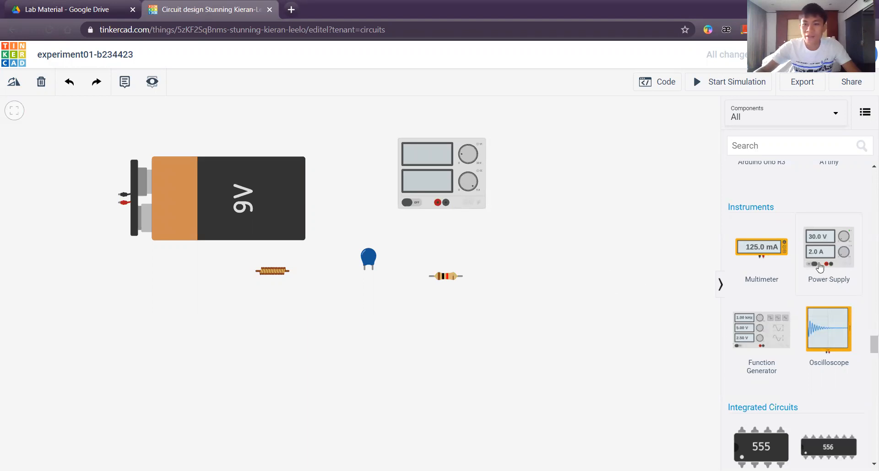
{"action": "left_click", "coordinate": [461, 183]}
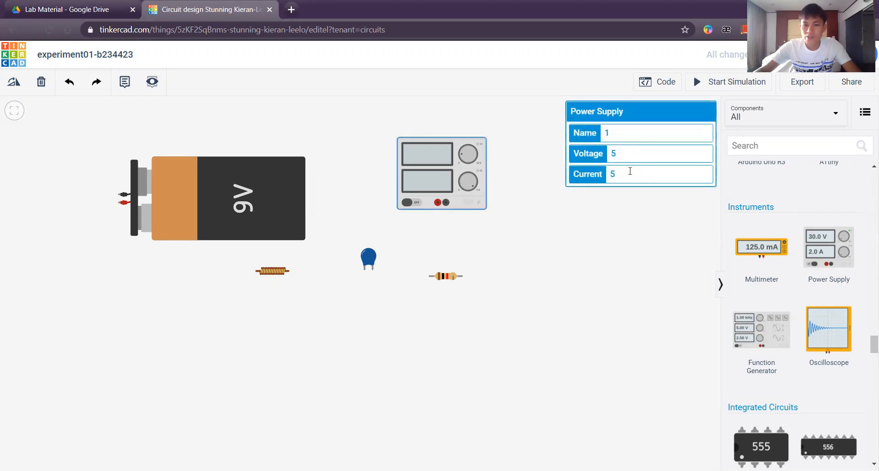
{"action": "left_click", "coordinate": [614, 245]}
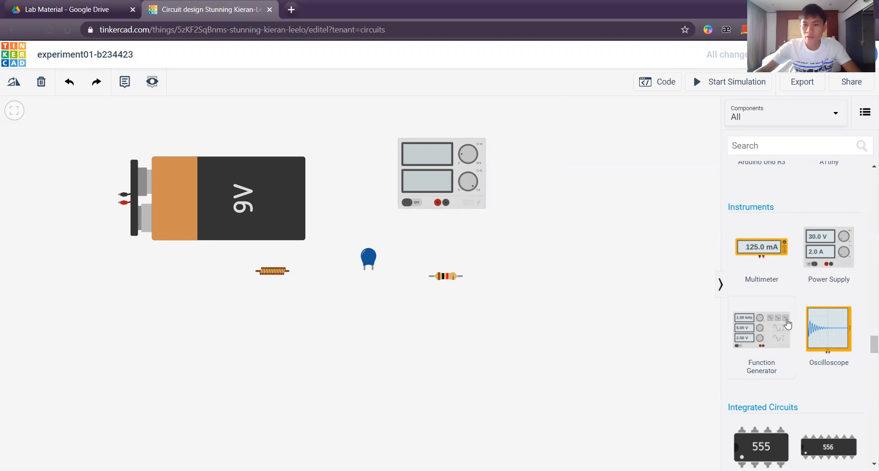
Step: Place a function generator to the right of the power supply, roughly level with it
{"action": "left_click_drag", "start_coordinate": [779, 345], "coordinate": [617, 210]}
{"action": "left_click", "coordinate": [565, 319]}
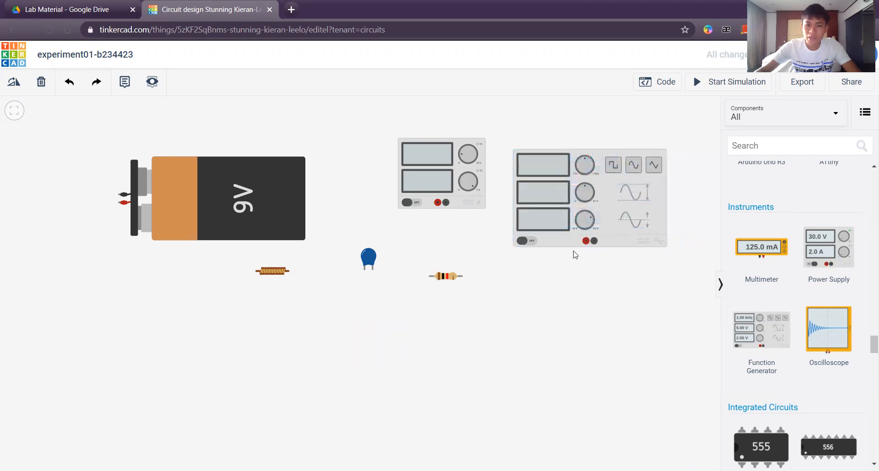
{"action": "left_click_drag", "start_coordinate": [572, 249], "coordinate": [570, 236]}
{"action": "left_click", "coordinate": [559, 309]}
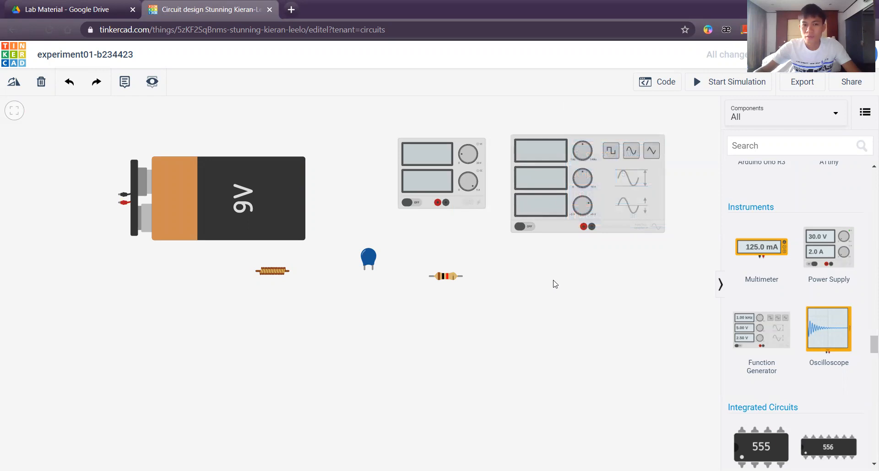
Step: Examine the function generator's frequency, amplitude, DC offset and available waveform functions
{"action": "left_click", "coordinate": [631, 229]}
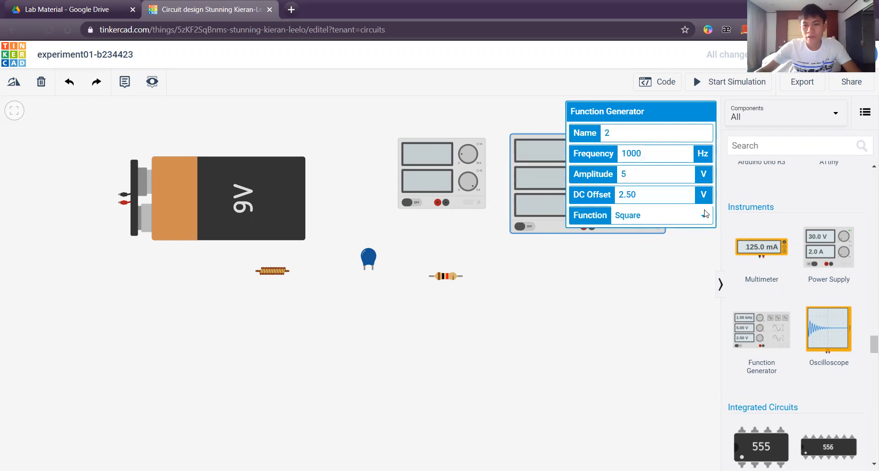
{"action": "left_click", "coordinate": [670, 220]}
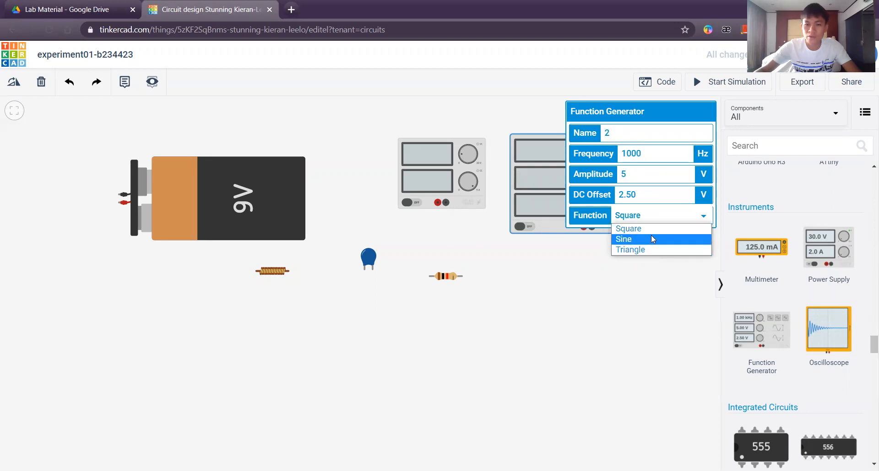
{"action": "left_click", "coordinate": [618, 286]}
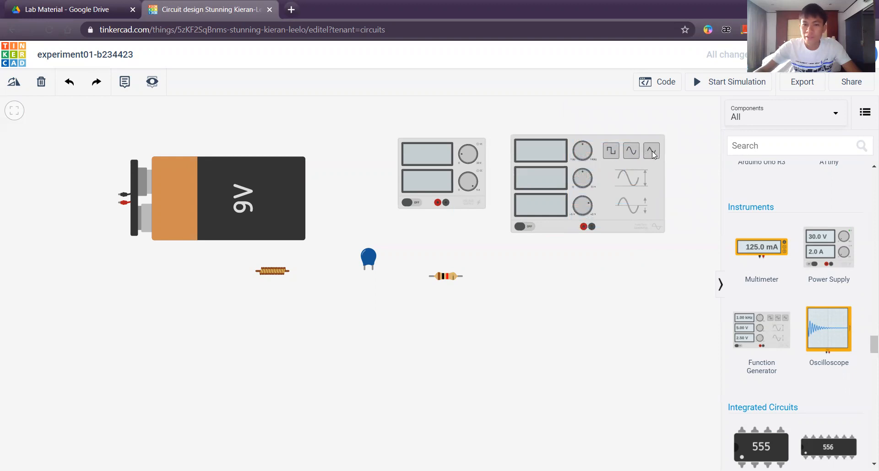
{"action": "left_click", "coordinate": [647, 170]}
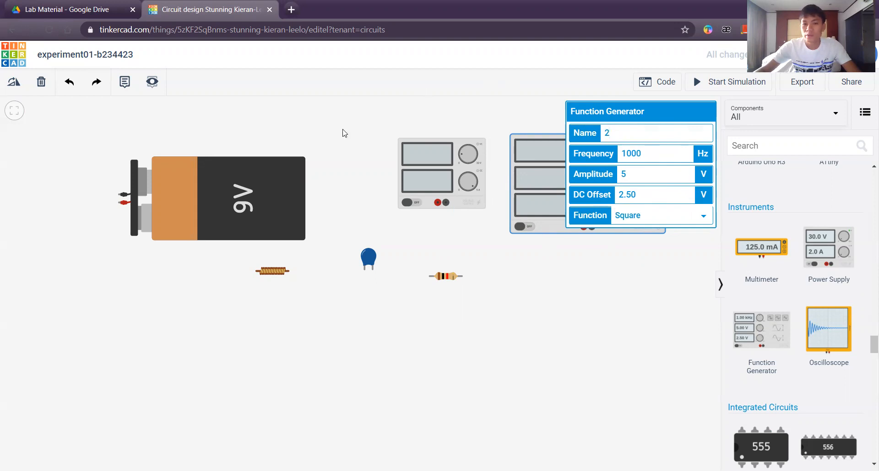
{"action": "left_click", "coordinate": [595, 309]}
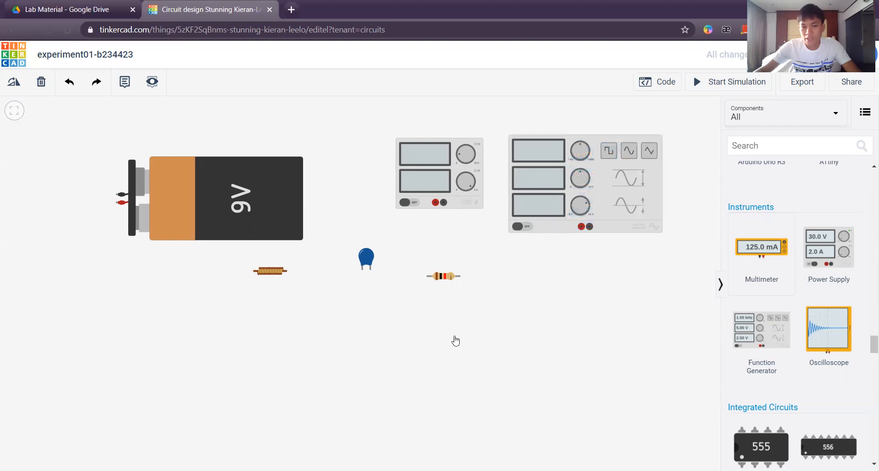
Step: Place a multimeter below the capacitor
{"action": "left_click", "coordinate": [753, 260]}
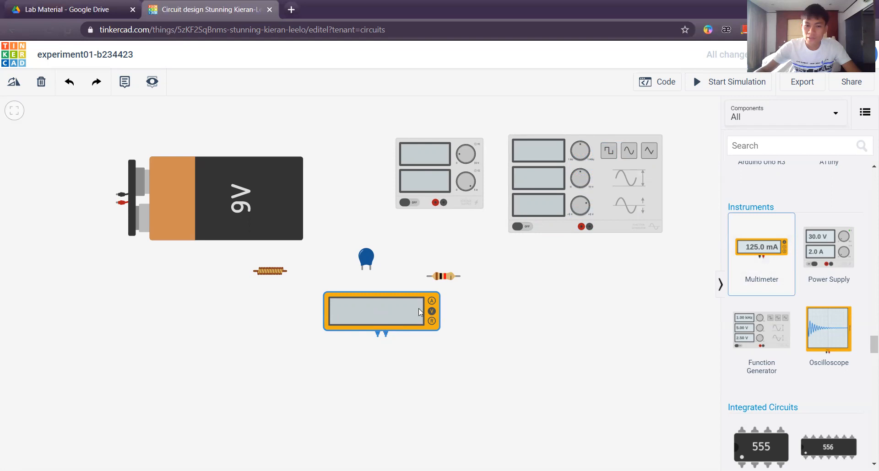
{"action": "left_click_drag", "start_coordinate": [521, 313], "coordinate": [510, 312]}
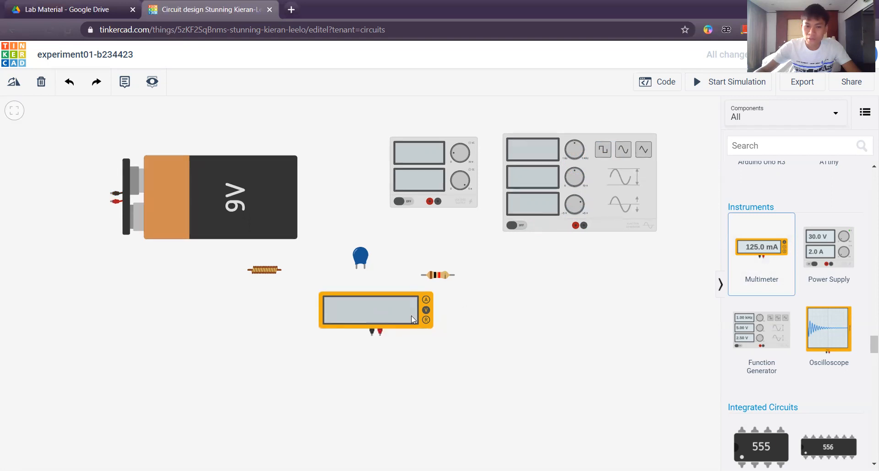
{"action": "scroll", "coordinate": [517, 326], "scroll_direction": "down", "scroll_amount": 2}
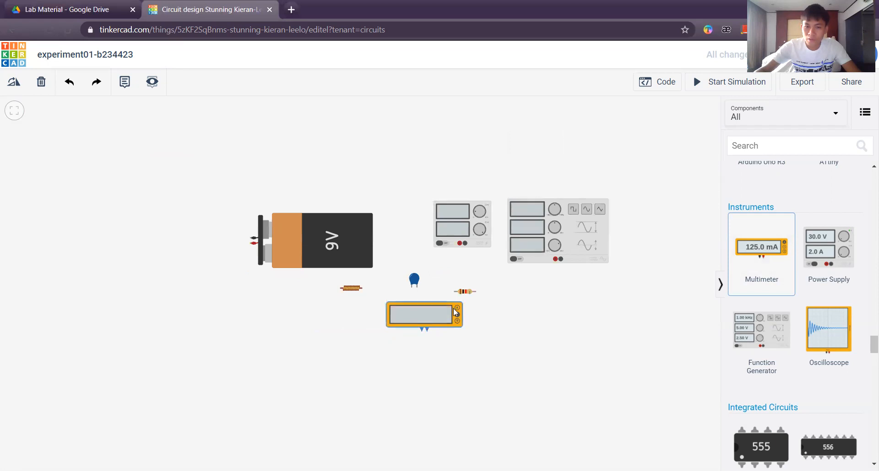
{"action": "scroll", "coordinate": [507, 320], "scroll_direction": "down", "scroll_amount": 1}
{"action": "scroll", "coordinate": [530, 330], "scroll_direction": "up", "scroll_amount": 2}
{"action": "scroll", "coordinate": [529, 329], "scroll_direction": "up", "scroll_amount": 1}
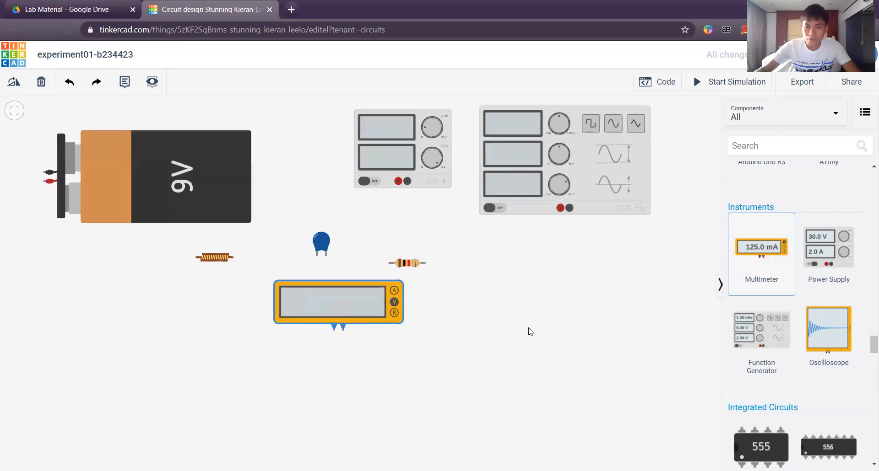
{"action": "left_click", "coordinate": [393, 290]}
Step: Place a second multimeter to the right of the resistor and delete the first one below the capacitor
{"action": "left_click_drag", "start_coordinate": [738, 261], "coordinate": [506, 308]}
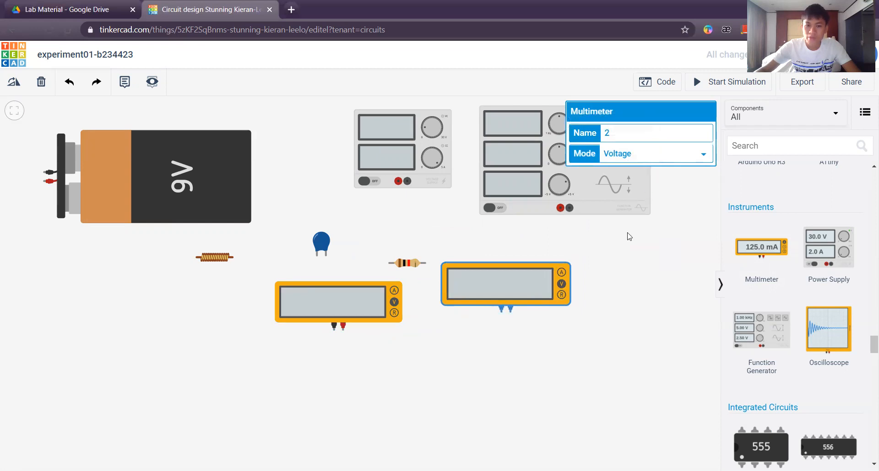
{"action": "left_click_drag", "start_coordinate": [520, 346], "coordinate": [517, 346]}
{"action": "left_click", "coordinate": [319, 314]}
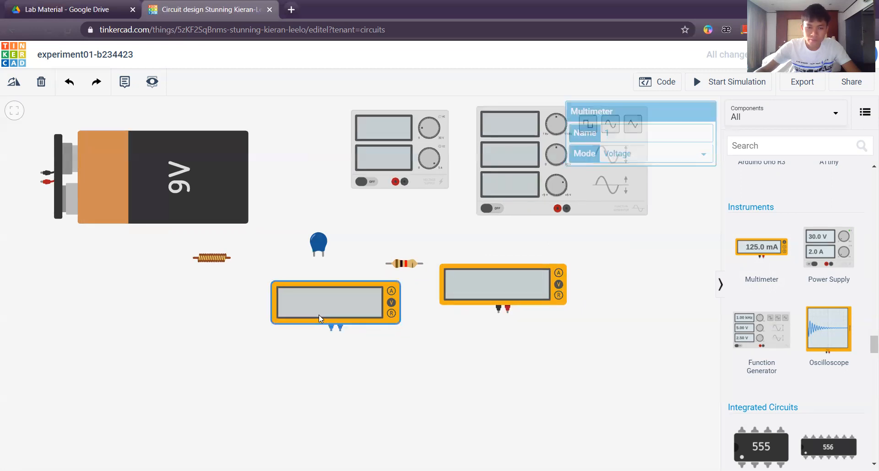
{"action": "key", "text": "Delete"}
Step: Try the Amperage mode on the remaining multimeter and set its mode to Resistance
{"action": "left_click", "coordinate": [488, 274]}
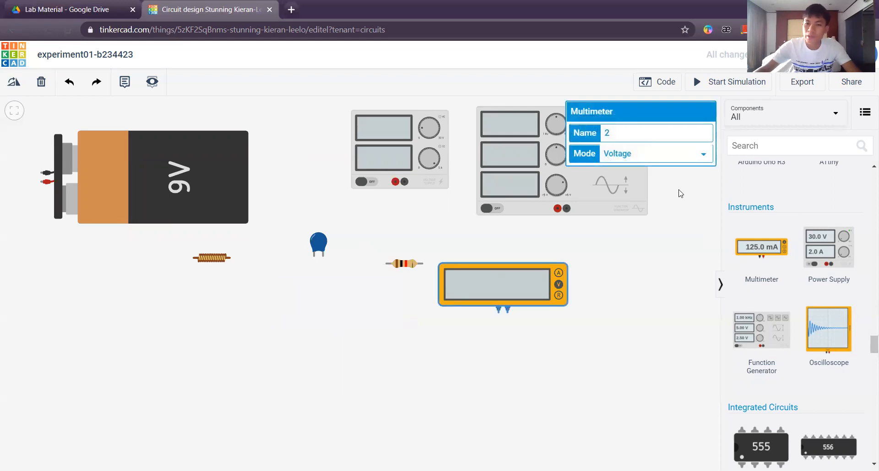
{"action": "left_click", "coordinate": [699, 156]}
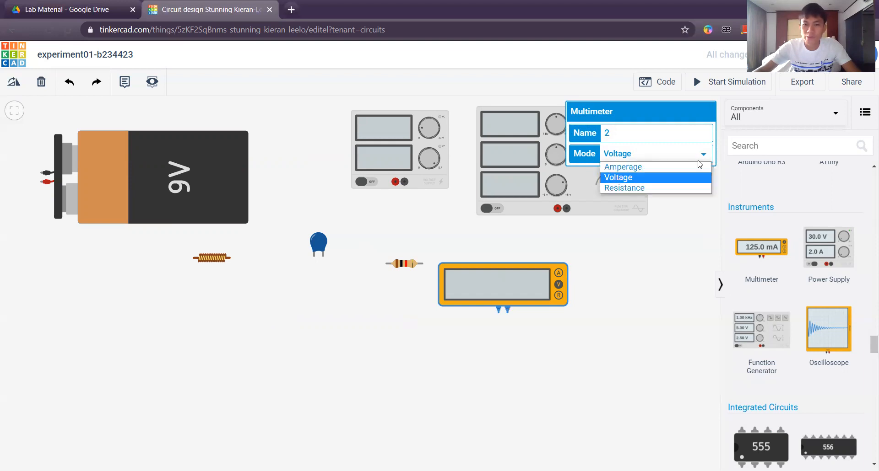
{"action": "left_click", "coordinate": [635, 168]}
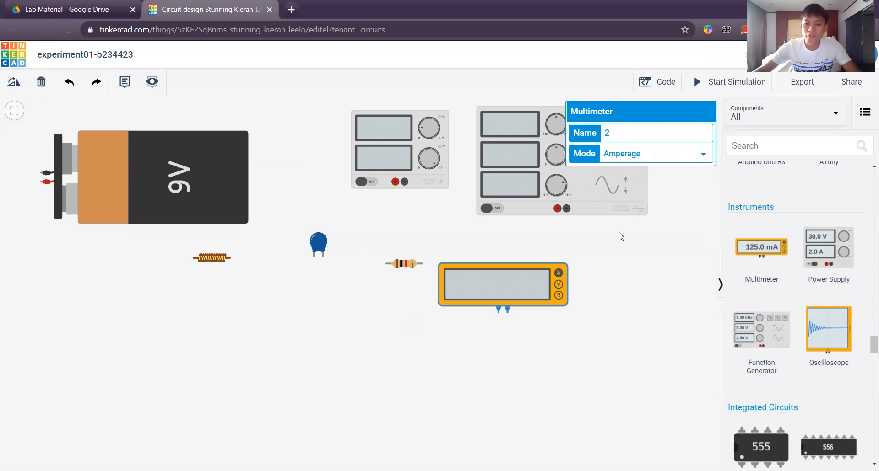
{"action": "left_click", "coordinate": [692, 157]}
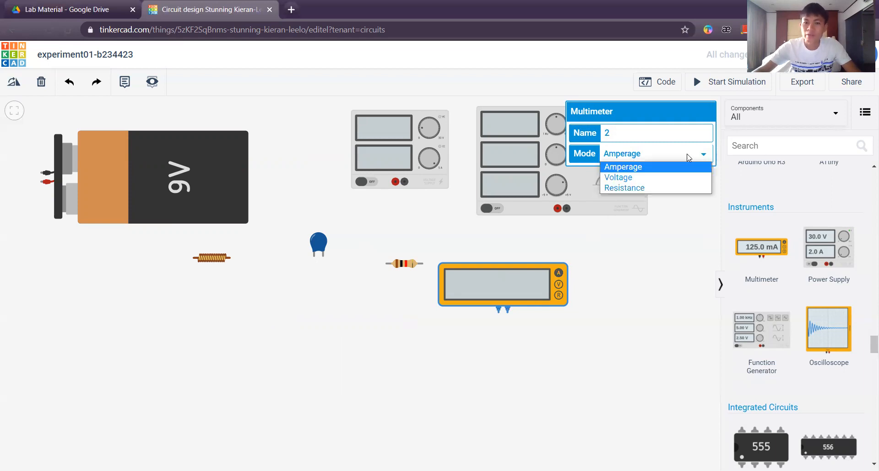
{"action": "left_click", "coordinate": [650, 189]}
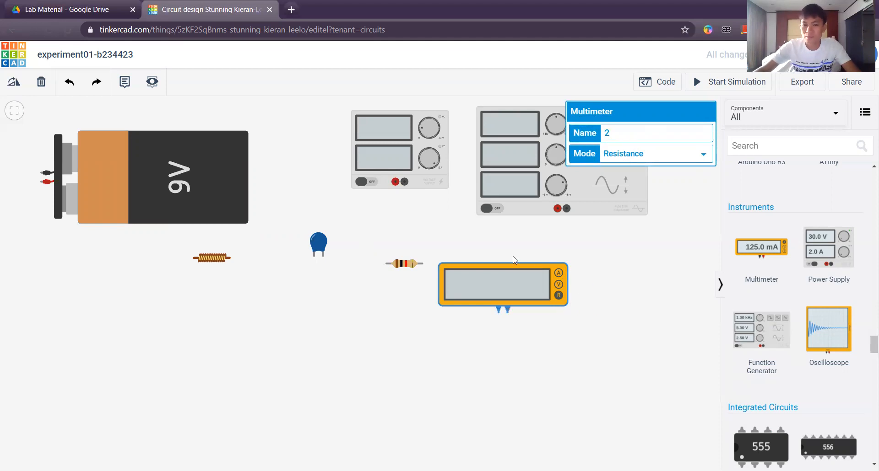
Step: Place an oscilloscope below the 9V battery, over the inductor and capacitor
{"action": "scroll", "coordinate": [599, 314], "scroll_direction": "down", "scroll_amount": 1}
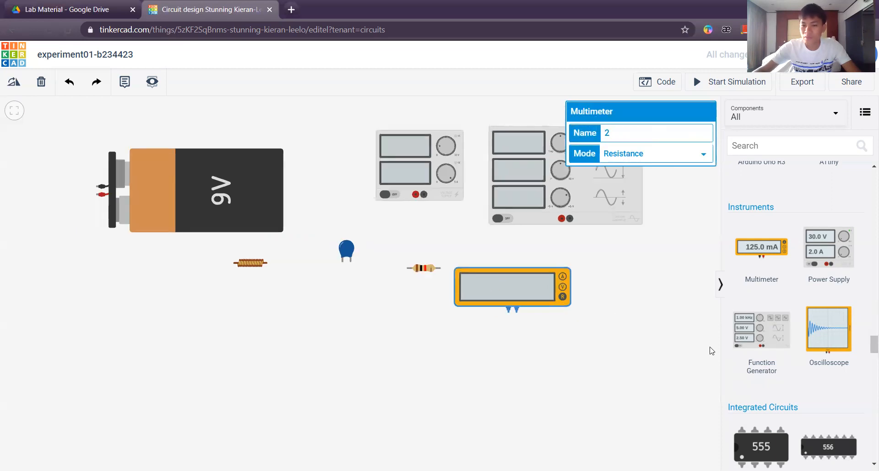
{"action": "left_click_drag", "start_coordinate": [804, 346], "coordinate": [310, 371]}
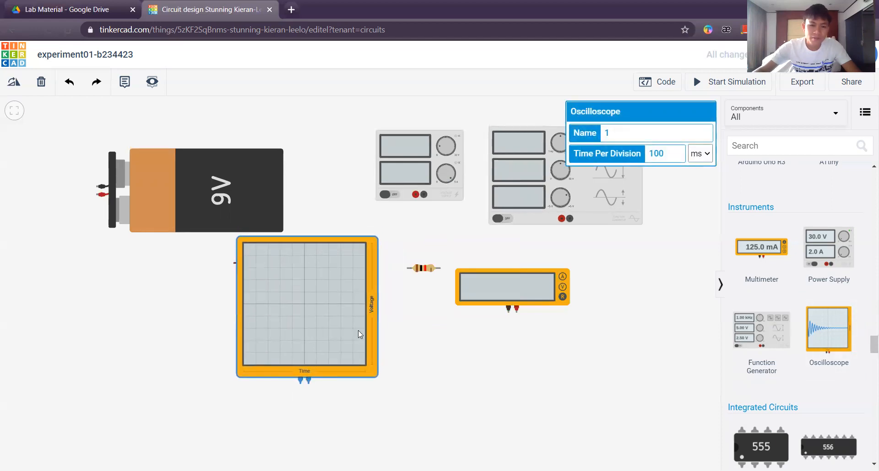
{"action": "left_click", "coordinate": [587, 204]}
{"action": "left_click", "coordinate": [530, 243]}
Step: Wire the function generator's red terminal to the oscilloscope's red terminal, routing around the multimeter
{"action": "left_click", "coordinate": [561, 219]}
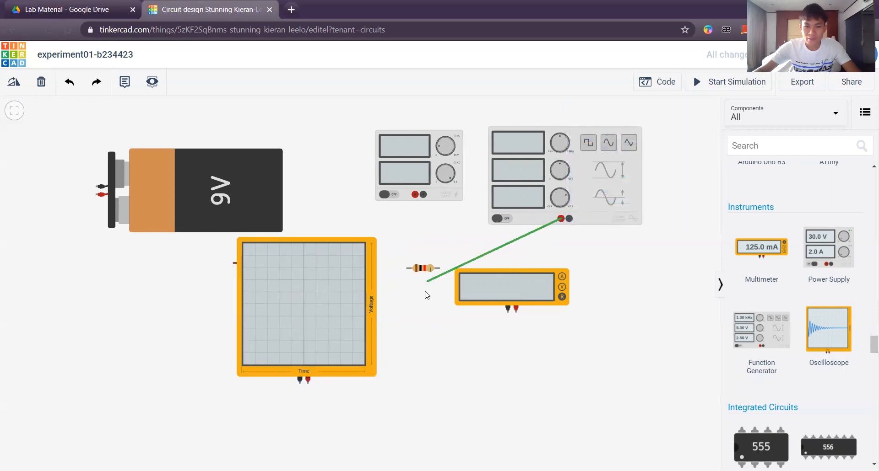
{"action": "left_click", "coordinate": [594, 373]}
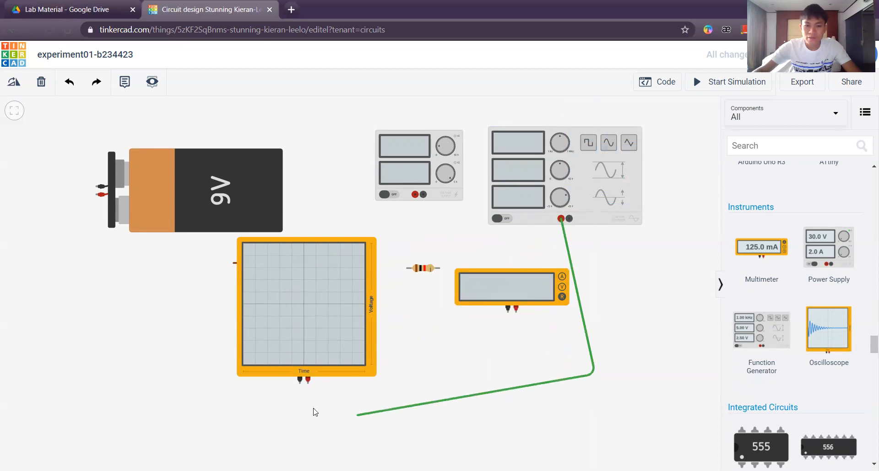
{"action": "left_click", "coordinate": [308, 379]}
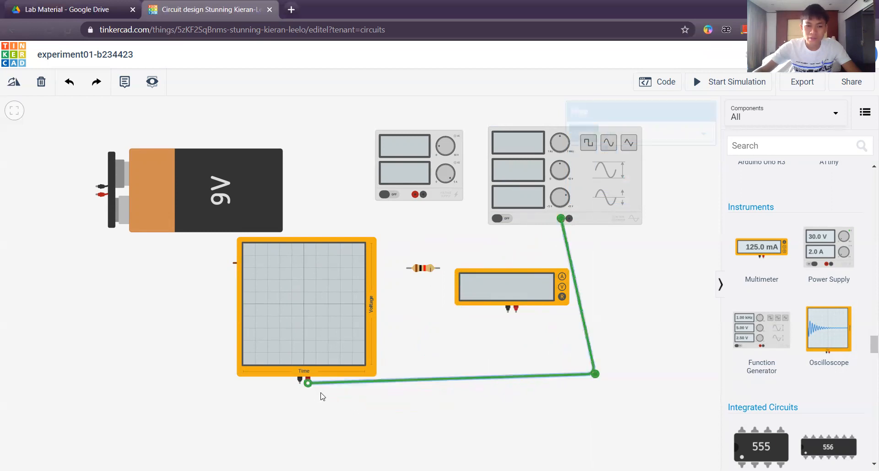
{"action": "left_click", "coordinate": [633, 276]}
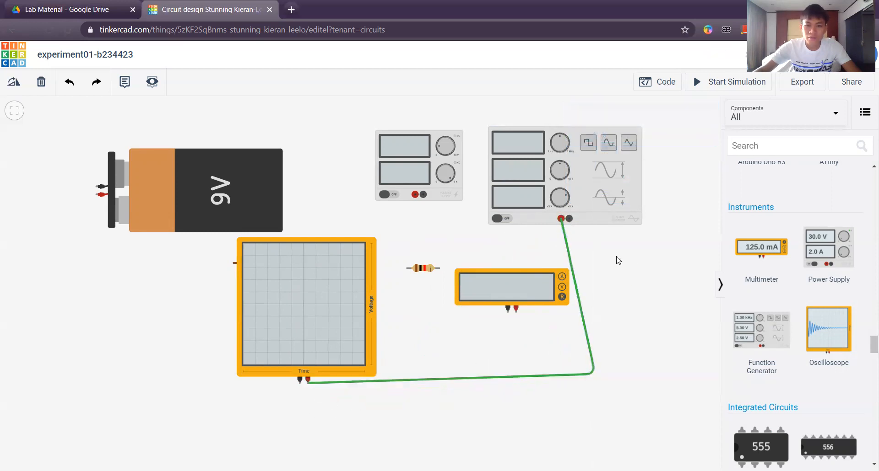
Step: Wire the function generator's black terminal to the oscilloscope's black terminal, routing outside the first wire
{"action": "left_click", "coordinate": [569, 219]}
{"action": "left_click", "coordinate": [632, 431]}
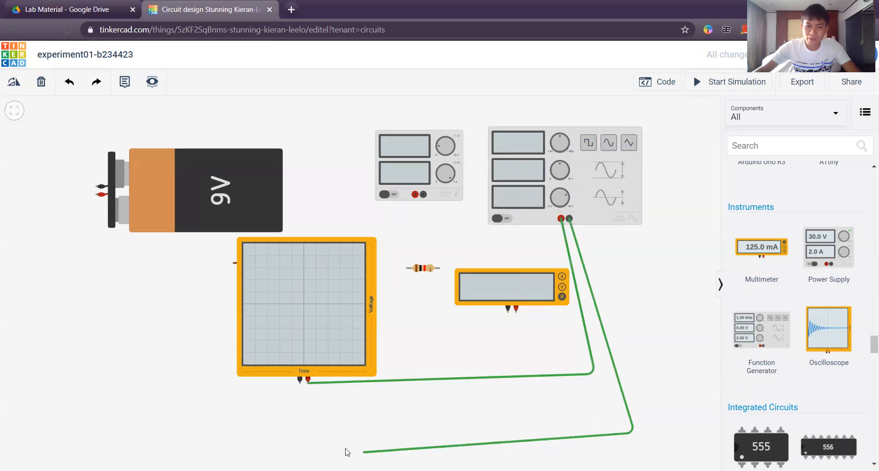
{"action": "left_click", "coordinate": [299, 383]}
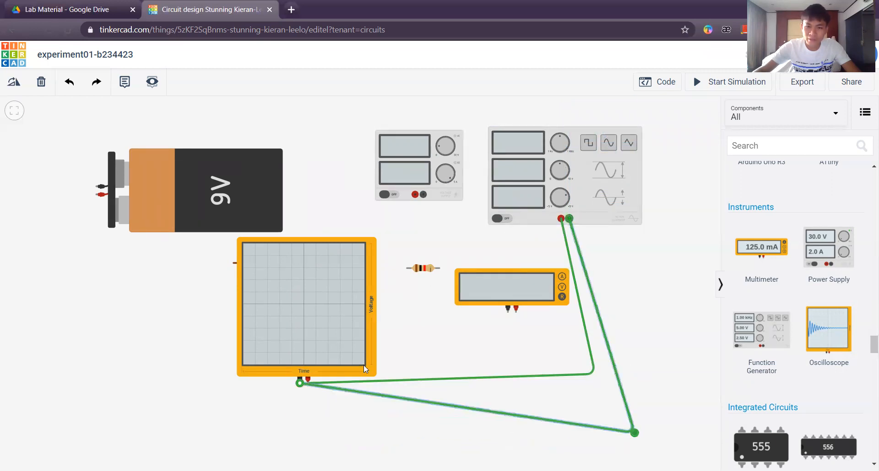
{"action": "left_click", "coordinate": [709, 99]}
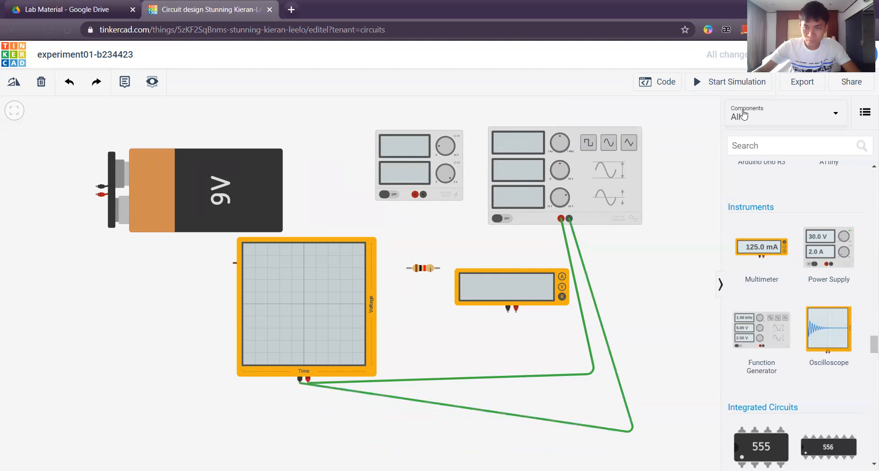
Step: Run the simulation, look at the oscilloscope's trace and its settings, and stop the simulation
{"action": "left_click", "coordinate": [733, 88]}
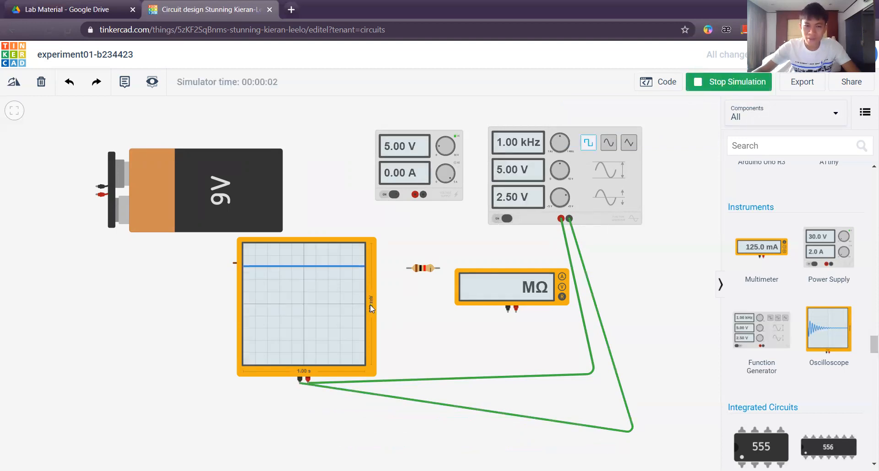
{"action": "left_click", "coordinate": [351, 303]}
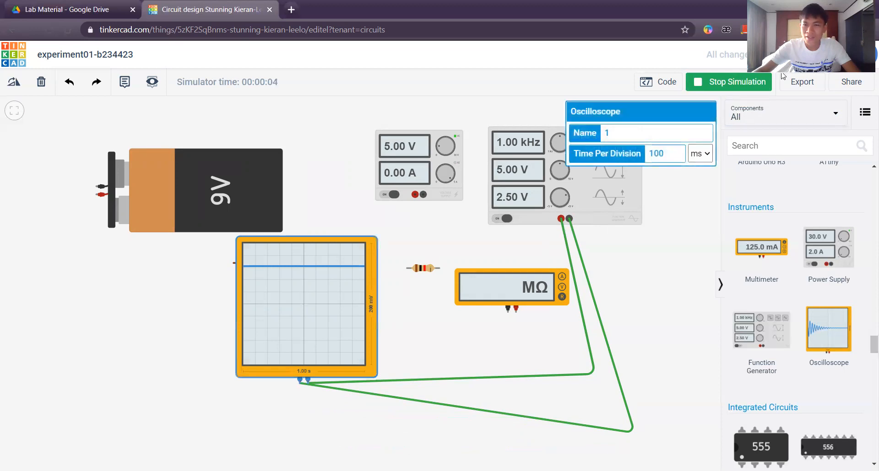
{"action": "left_click", "coordinate": [730, 85]}
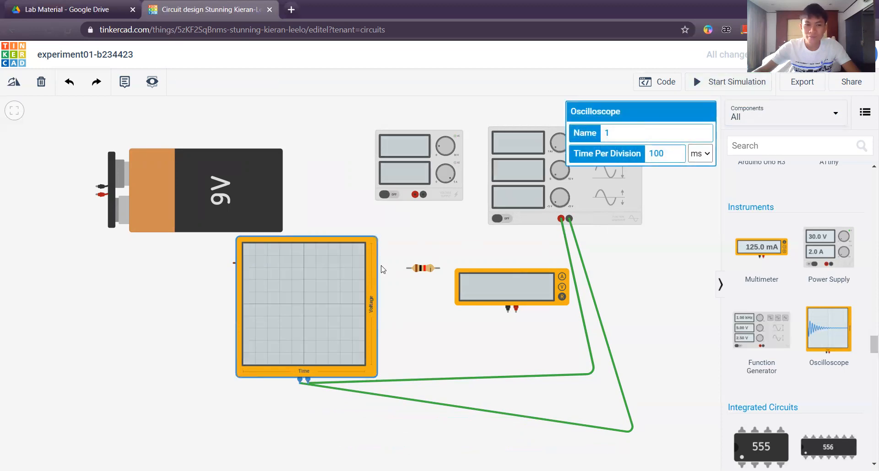
Step: Set the oscilloscope's time per division to 10 ms, run the simulation to view the trace, and stop it
{"action": "left_click", "coordinate": [676, 154]}
{"action": "key", "text": "BackSpace"}
{"action": "left_click", "coordinate": [691, 257]}
{"action": "left_click", "coordinate": [707, 94]}
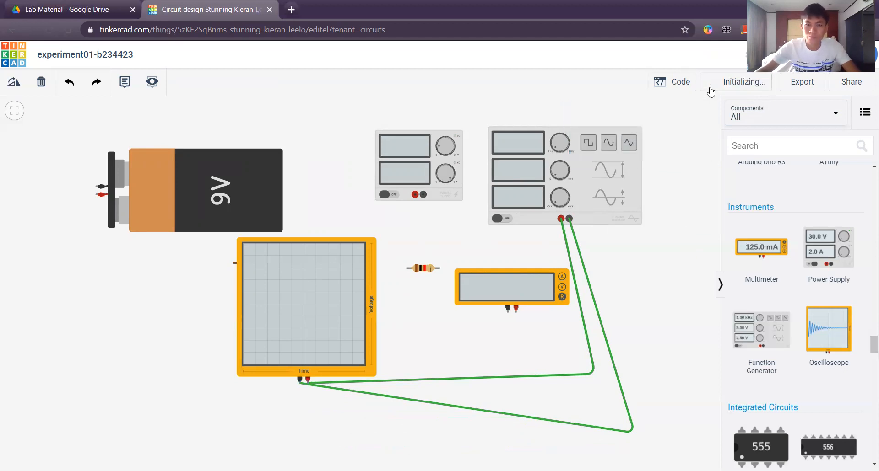
{"action": "left_click", "coordinate": [323, 334]}
{"action": "left_click", "coordinate": [411, 338]}
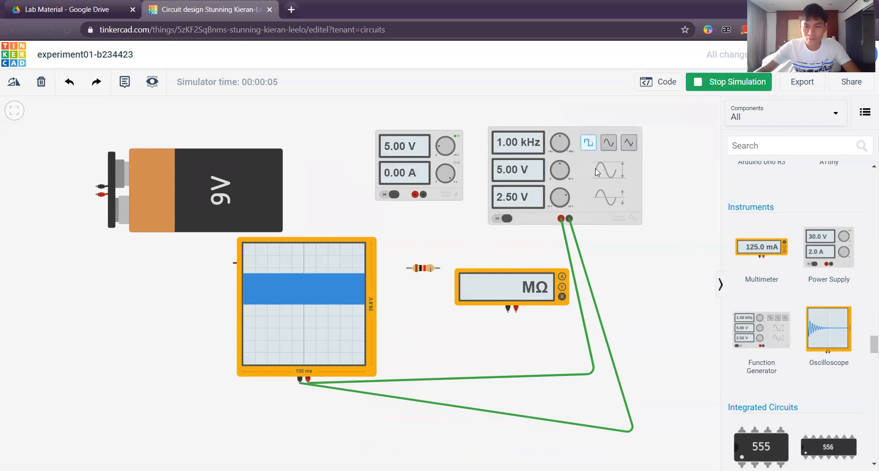
{"action": "left_click", "coordinate": [714, 84]}
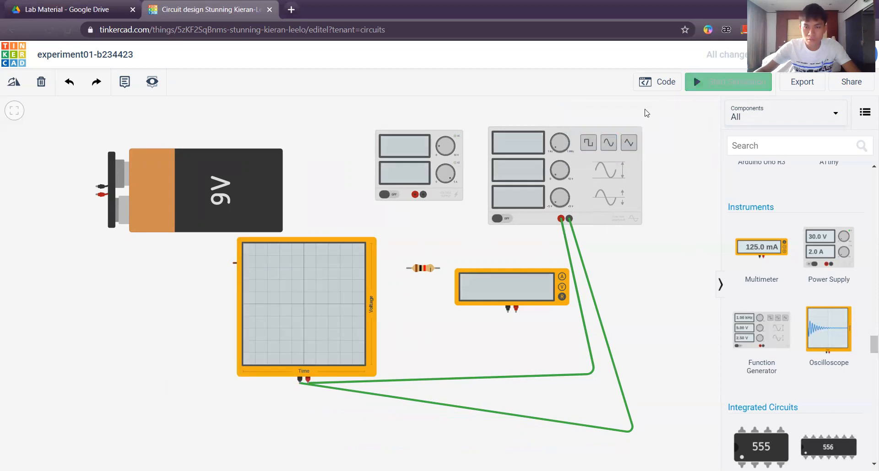
Step: Set the function generator's waveform to Sine and start the simulation
{"action": "left_click", "coordinate": [607, 145]}
{"action": "left_click", "coordinate": [651, 219]}
{"action": "left_click", "coordinate": [658, 281]}
{"action": "left_click", "coordinate": [728, 82]}
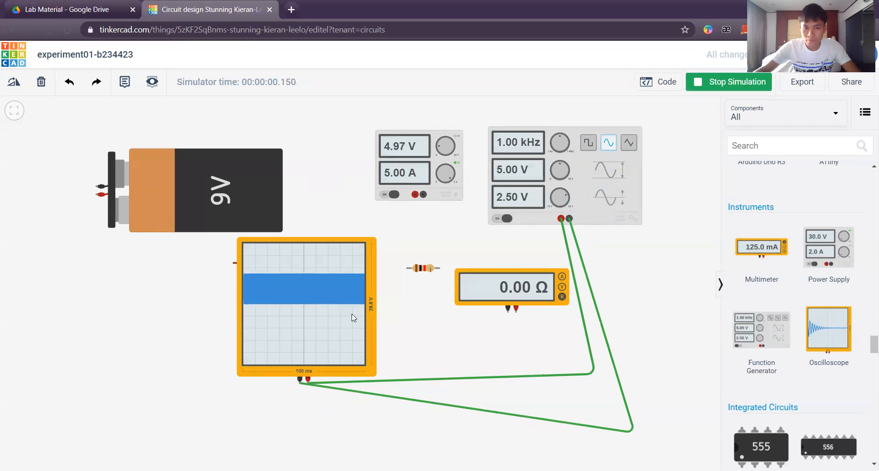
Step: Set the oscilloscope's time per division to 5 ms, rerun the simulation to check the trace, and stop it
{"action": "left_click", "coordinate": [308, 355]}
{"action": "left_click", "coordinate": [667, 157]}
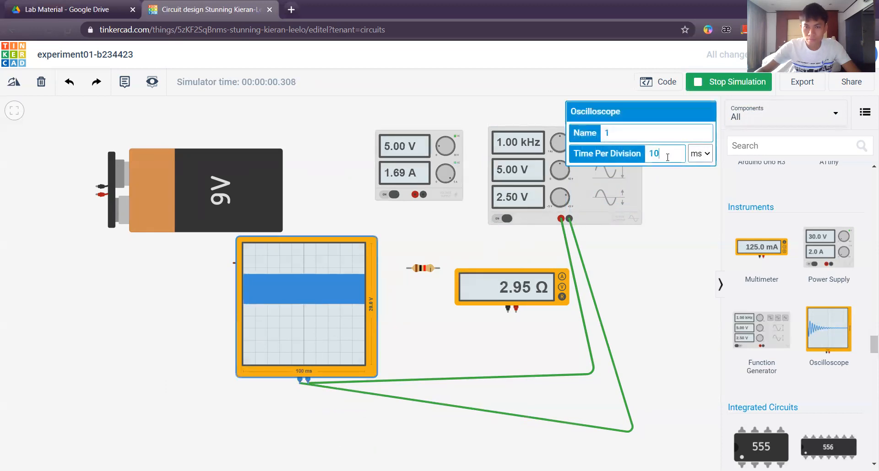
{"action": "key", "text": "BackSpace"}
{"action": "key", "text": "BackSpace"}
{"action": "type", "text": "5"}
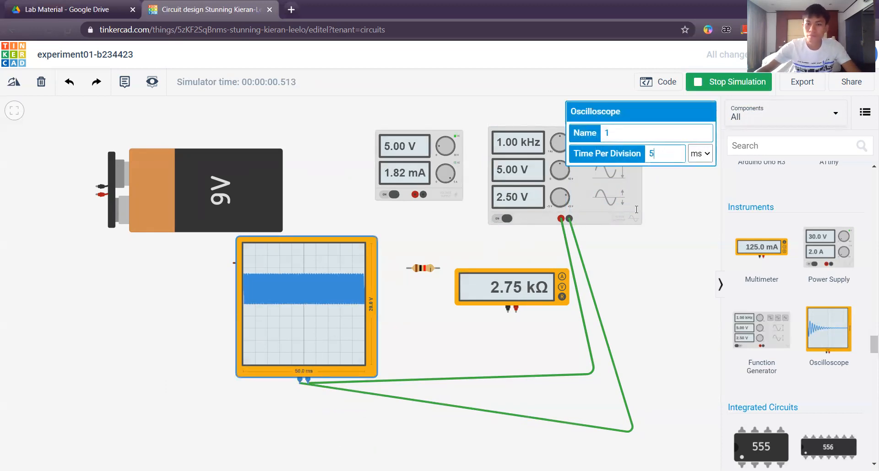
{"action": "left_click", "coordinate": [678, 183]}
{"action": "left_click", "coordinate": [708, 90]}
{"action": "left_click", "coordinate": [708, 89]}
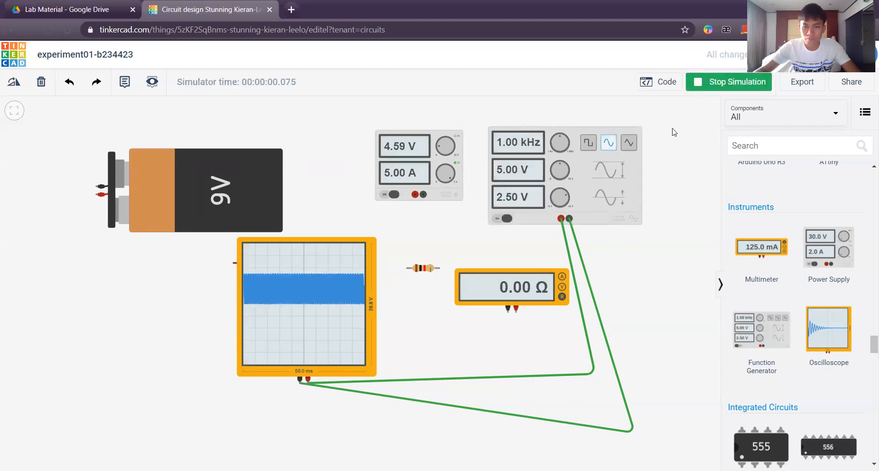
{"action": "left_click", "coordinate": [724, 83]}
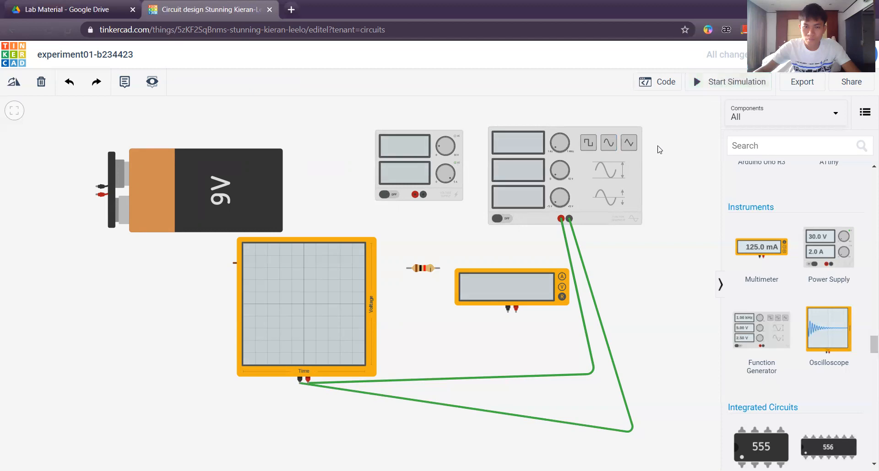
Step: Set the oscilloscope's time per division unit to seconds, run the simulation to check the display, and stop it
{"action": "left_click", "coordinate": [292, 311]}
{"action": "left_click", "coordinate": [695, 158]}
{"action": "left_click", "coordinate": [699, 209]}
{"action": "left_click", "coordinate": [671, 258]}
{"action": "left_click", "coordinate": [712, 86]}
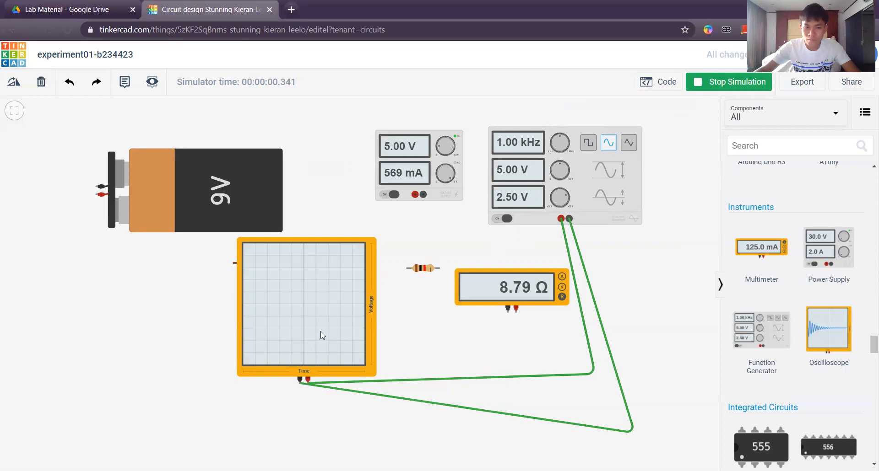
{"action": "left_click", "coordinate": [733, 87]}
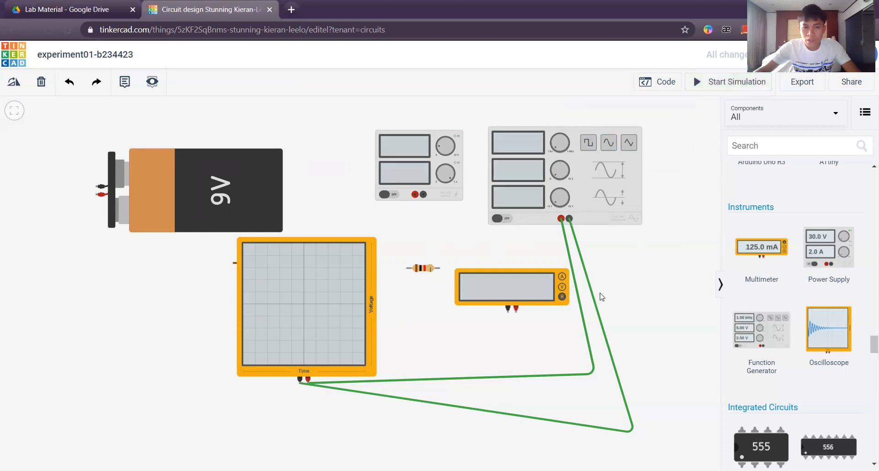
Step: Delete both green wires between the function generator and the oscilloscope
{"action": "left_click", "coordinate": [597, 311]}
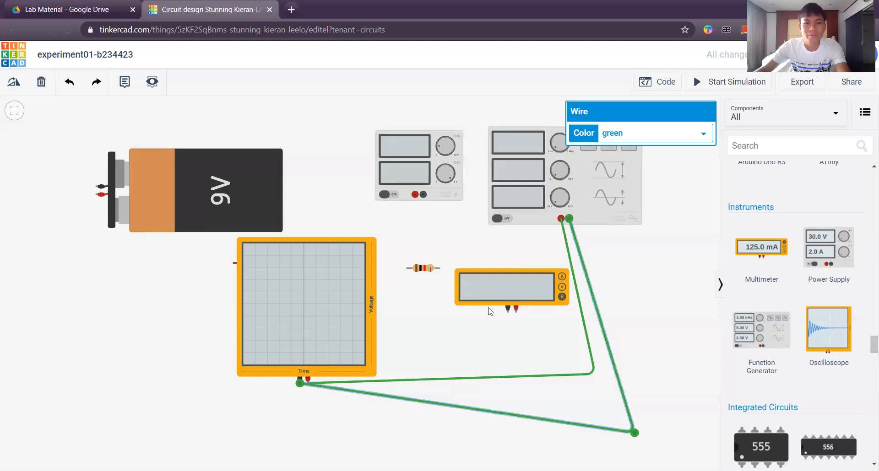
{"action": "key", "text": "Delete"}
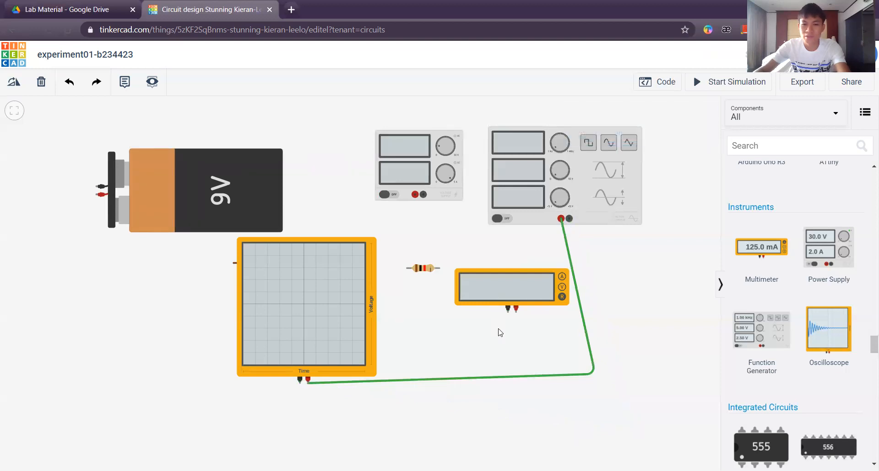
{"action": "left_click", "coordinate": [583, 315]}
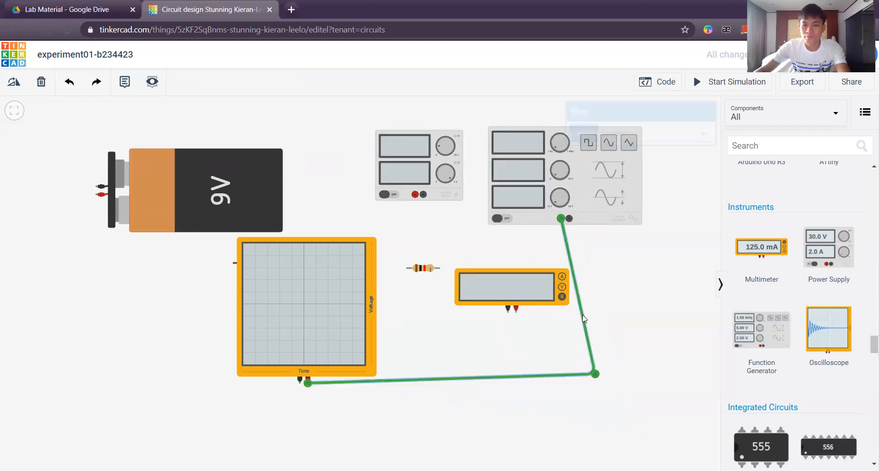
{"action": "key", "text": "Delete"}
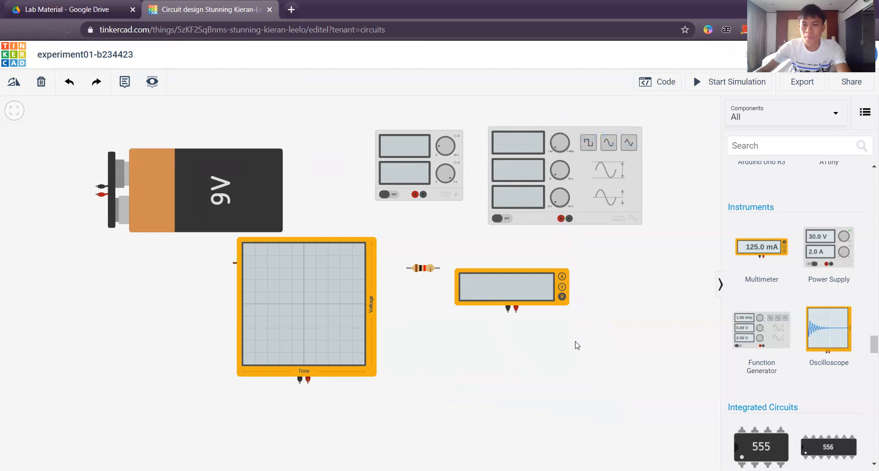
Step: Examine the placed instruments, looking closely at the function generator, and return to the whole circuit
{"action": "scroll", "coordinate": [577, 345], "scroll_direction": "up", "scroll_amount": 3}
{"action": "scroll", "coordinate": [627, 346], "scroll_direction": "down", "scroll_amount": 5}
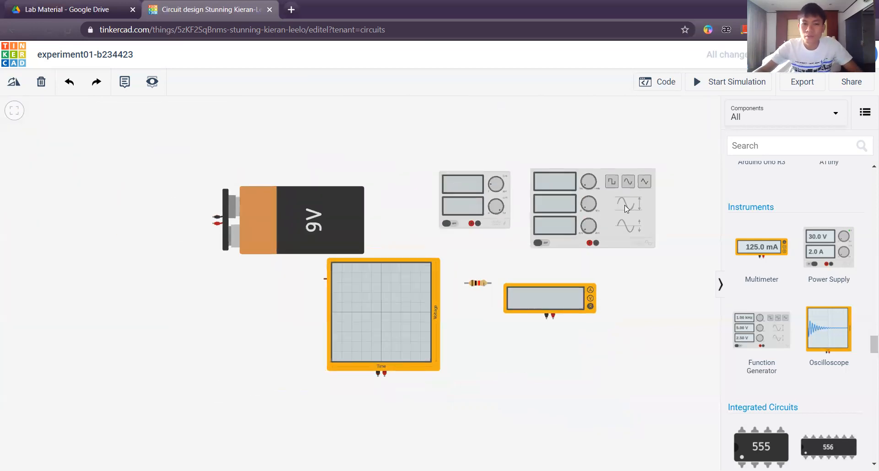
{"action": "left_click_drag", "start_coordinate": [594, 140], "coordinate": [414, 202]}
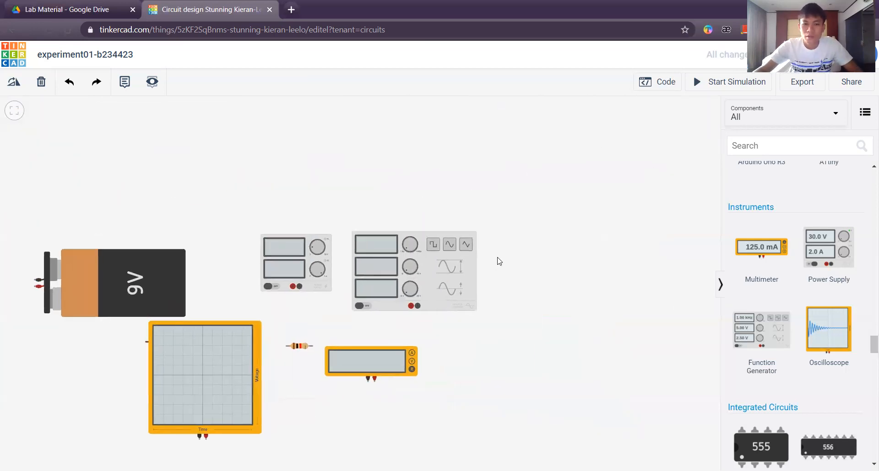
{"action": "scroll", "coordinate": [512, 297], "scroll_direction": "down", "scroll_amount": 2}
{"action": "mouse_move", "coordinate": [511, 297]}
{"action": "left_mouse_down"}
{"action": "mouse_move", "coordinate": [624, 246]}
{"action": "mouse_move", "coordinate": [521, 304]}
{"action": "left_mouse_up"}
{"action": "scroll", "coordinate": [522, 304], "scroll_direction": "up", "scroll_amount": 2}
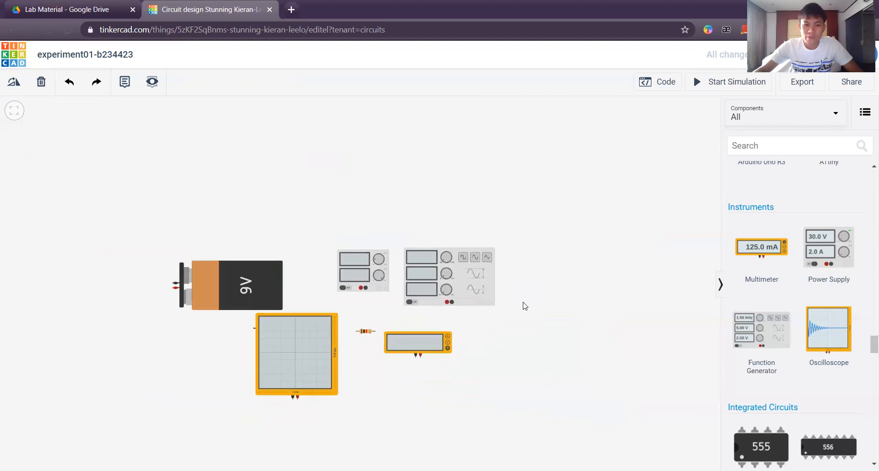
{"action": "scroll", "coordinate": [514, 313], "scroll_direction": "up", "scroll_amount": 3}
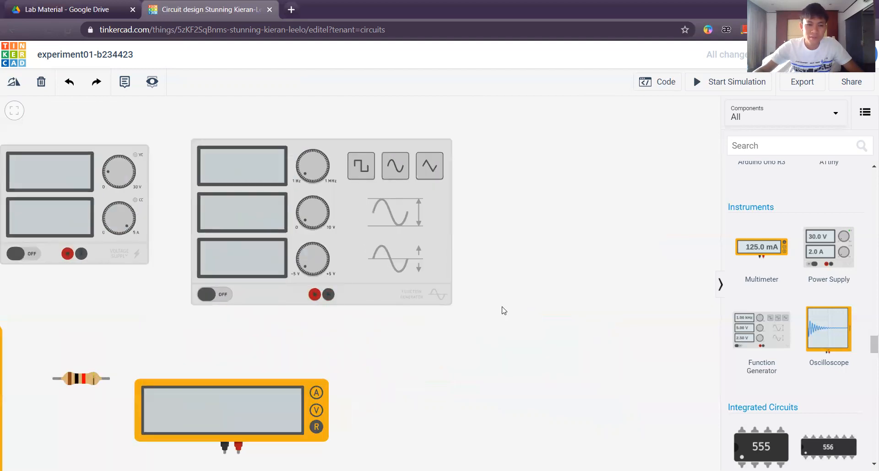
{"action": "left_click_drag", "start_coordinate": [504, 311], "coordinate": [467, 364]}
{"action": "scroll", "coordinate": [468, 368], "scroll_direction": "up", "scroll_amount": 1}
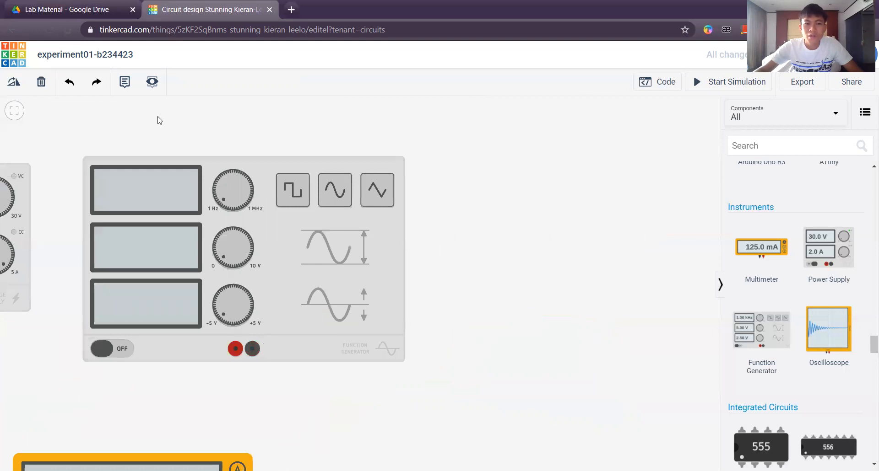
{"action": "left_click", "coordinate": [14, 114]}
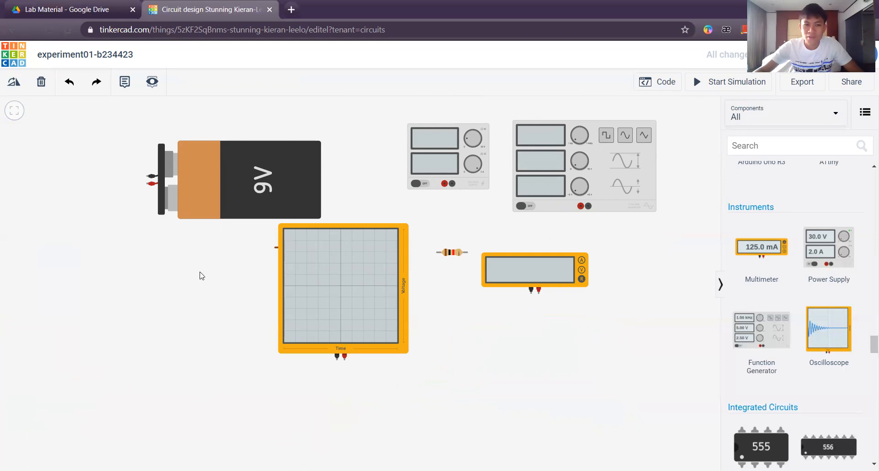
Step: Move the oscilloscope below the 9V battery so that it clears the inductor and capacitor
{"action": "left_click_drag", "start_coordinate": [302, 267], "coordinate": [135, 295]}
{"action": "left_click", "coordinate": [452, 353]}
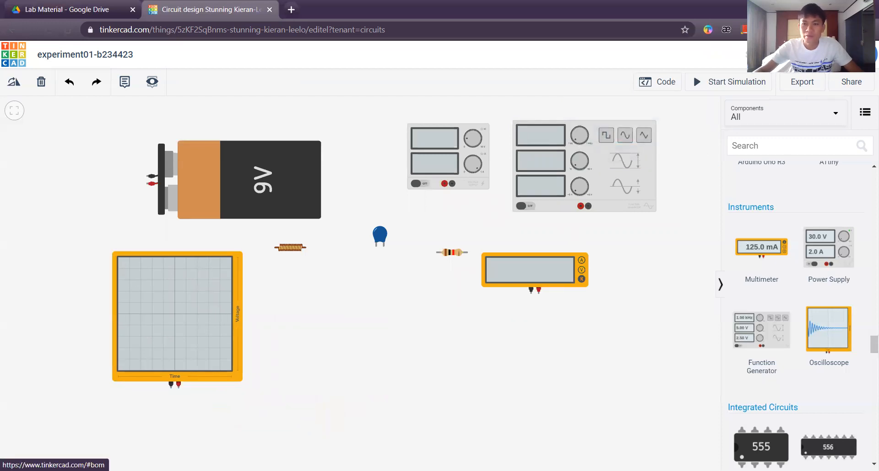
Step: Review the circuit's component list and switch to the LAB-1 Measurement Resistor PDF in Google Drive
{"action": "left_click", "coordinate": [843, 54]}
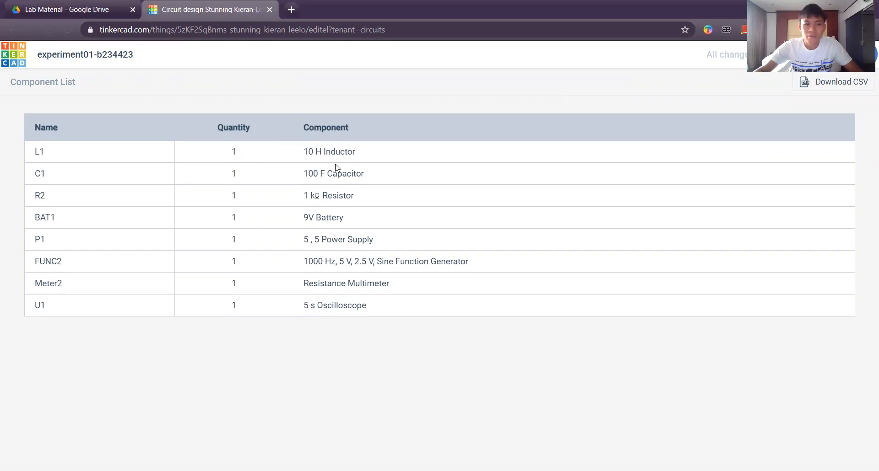
{"action": "left_click", "coordinate": [796, 54]}
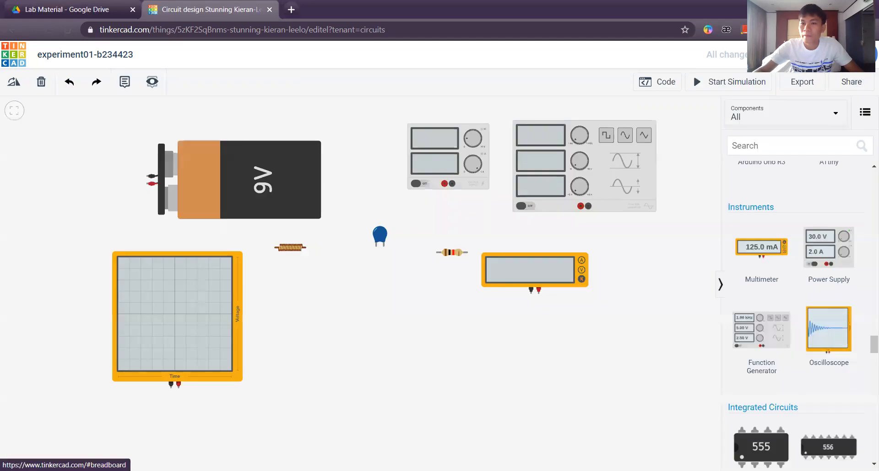
{"action": "scroll", "coordinate": [831, 301], "scroll_direction": "down", "scroll_amount": 3}
{"action": "scroll", "coordinate": [826, 299], "scroll_direction": "up", "scroll_amount": 6}
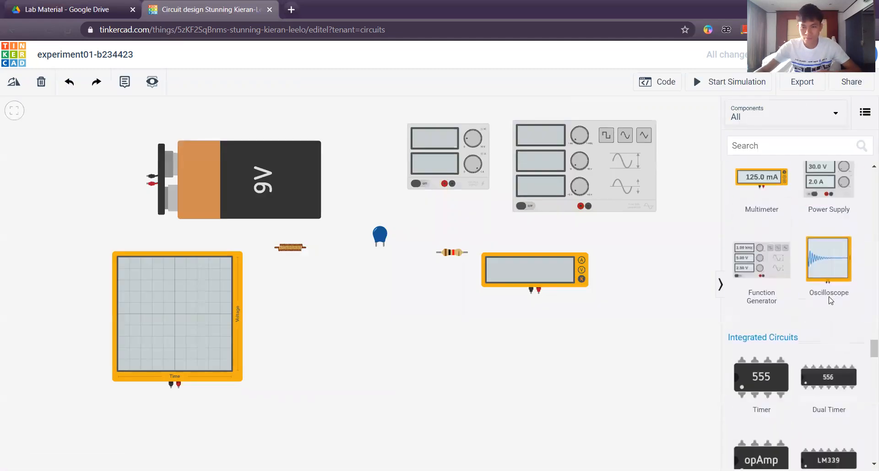
{"action": "left_click", "coordinate": [85, 7]}
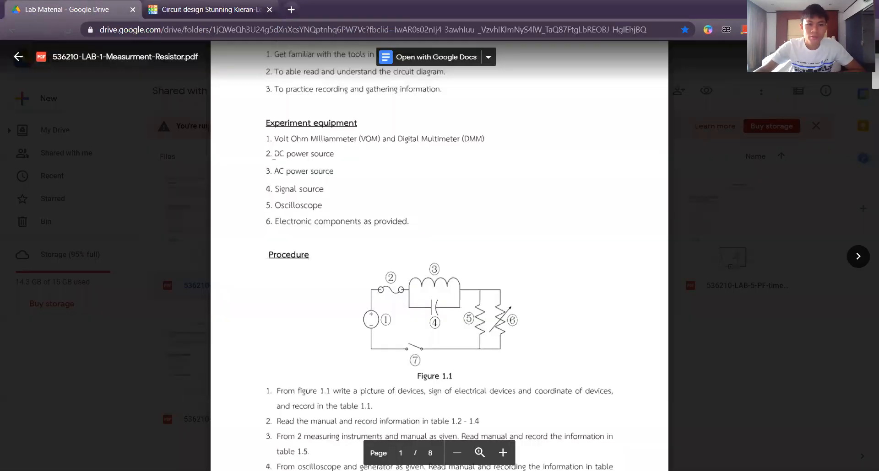
Step: Review Figure 1.1 in the lab PDF, switch to the Tinkercad circuit and place a potentiometer below the capacitor
{"action": "scroll", "coordinate": [371, 222], "scroll_direction": "down", "scroll_amount": 1}
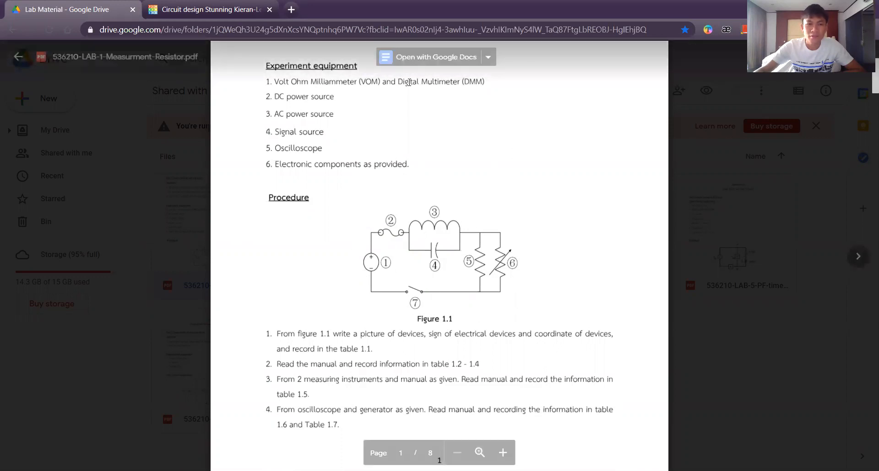
{"action": "key", "text": "ctrl+Tab"}
{"action": "scroll", "coordinate": [792, 340], "scroll_direction": "down", "scroll_amount": 10}
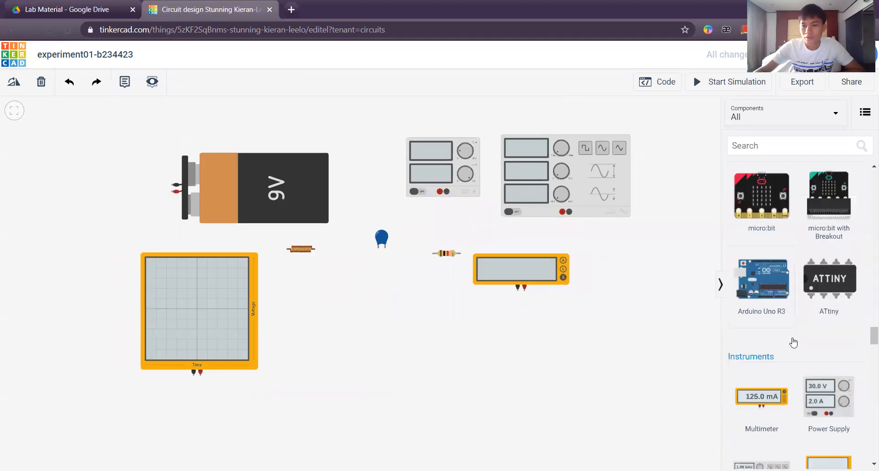
{"action": "scroll", "coordinate": [794, 342], "scroll_direction": "down", "scroll_amount": 15}
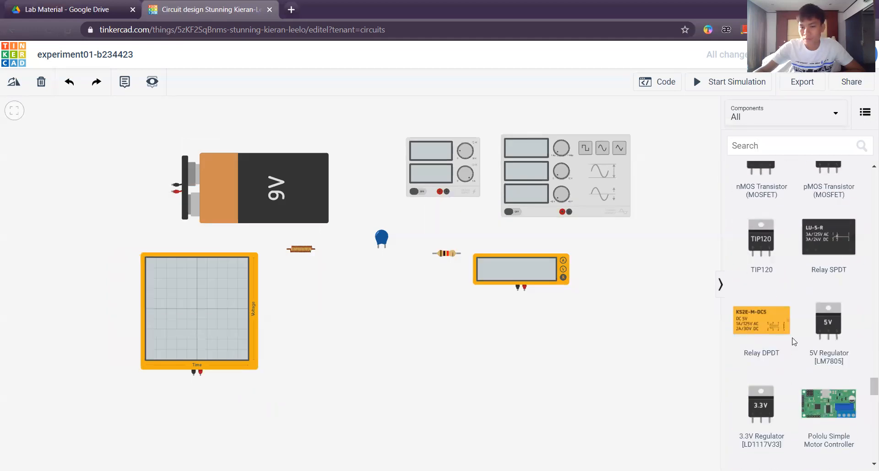
{"action": "scroll", "coordinate": [795, 343], "scroll_direction": "down", "scroll_amount": 6}
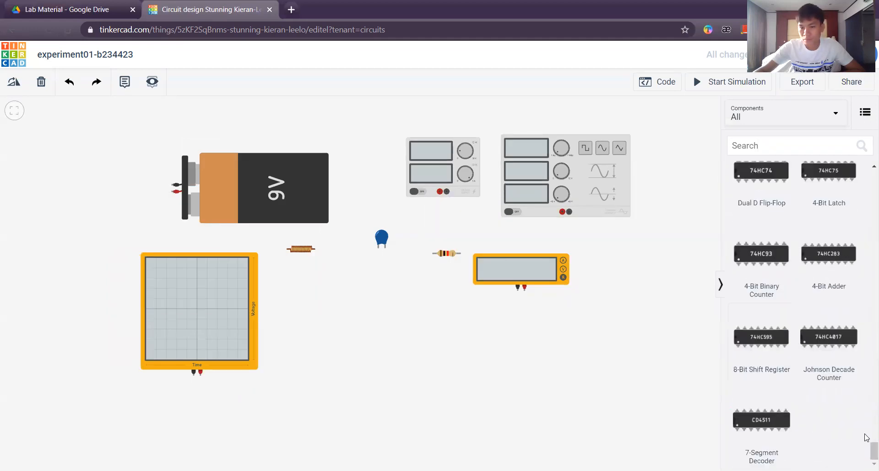
{"action": "left_click_drag", "start_coordinate": [874, 451], "coordinate": [862, 170]}
{"action": "scroll", "coordinate": [823, 297], "scroll_direction": "down", "scroll_amount": 1}
{"action": "scroll", "coordinate": [823, 297], "scroll_direction": "down", "scroll_amount": 3}
{"action": "left_click_drag", "start_coordinate": [829, 366], "coordinate": [364, 331]}
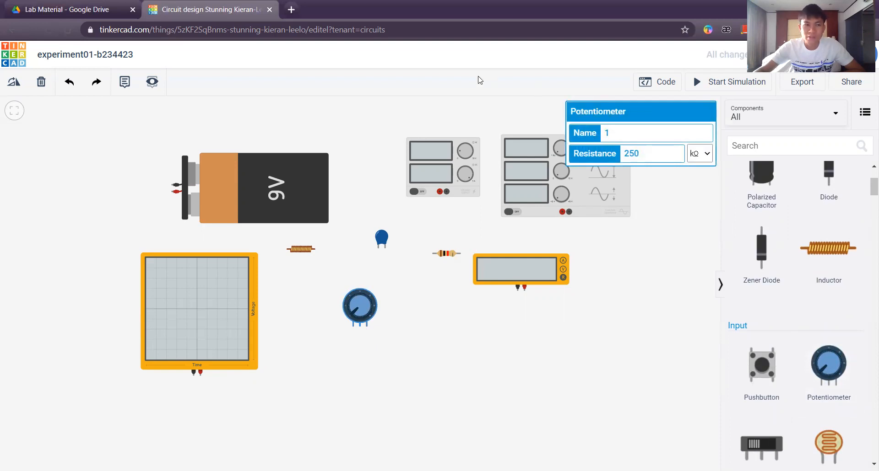
Step: Compare the placed potentiometer with Figure 1.1 in the lab PDF and return to the Tinkercad circuit
{"action": "left_click", "coordinate": [120, 10]}
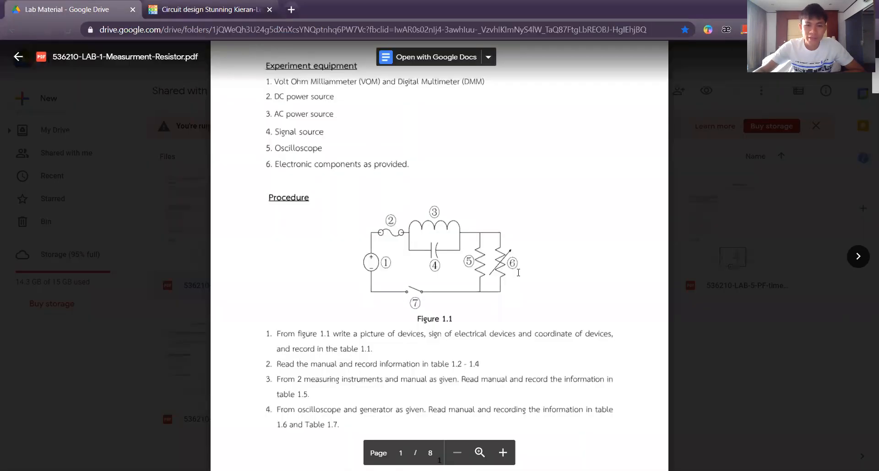
{"action": "left_click", "coordinate": [213, 11]}
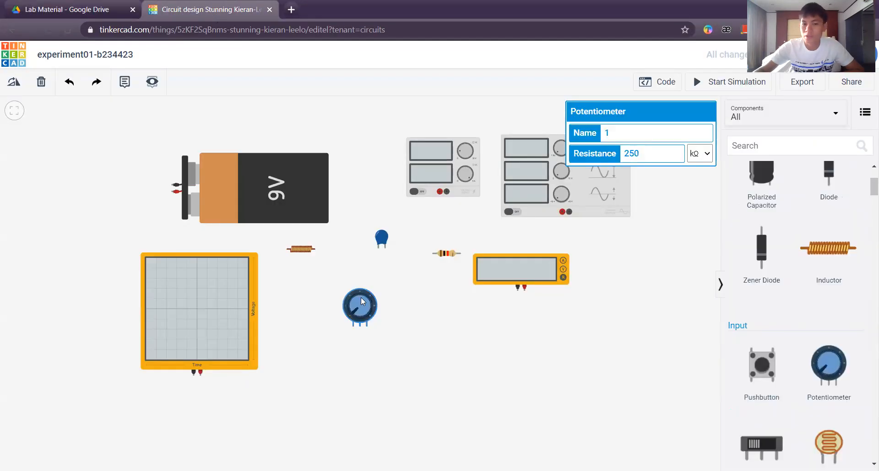
{"action": "scroll", "coordinate": [433, 325], "scroll_direction": "down", "scroll_amount": 2}
{"action": "scroll", "coordinate": [437, 323], "scroll_direction": "up", "scroll_amount": 2}
{"action": "left_click", "coordinate": [440, 318]}
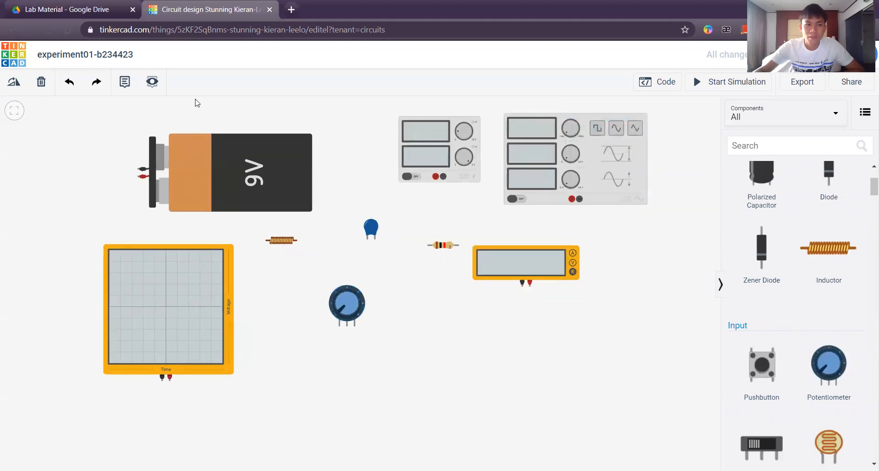
Step: Switch to the lab PDF in Google Drive and look through it from Table 1.1 to the resistor color code charts
{"action": "left_click", "coordinate": [114, 13]}
{"action": "scroll", "coordinate": [371, 251], "scroll_direction": "down", "scroll_amount": 5}
{"action": "scroll", "coordinate": [372, 252], "scroll_direction": "down", "scroll_amount": 5}
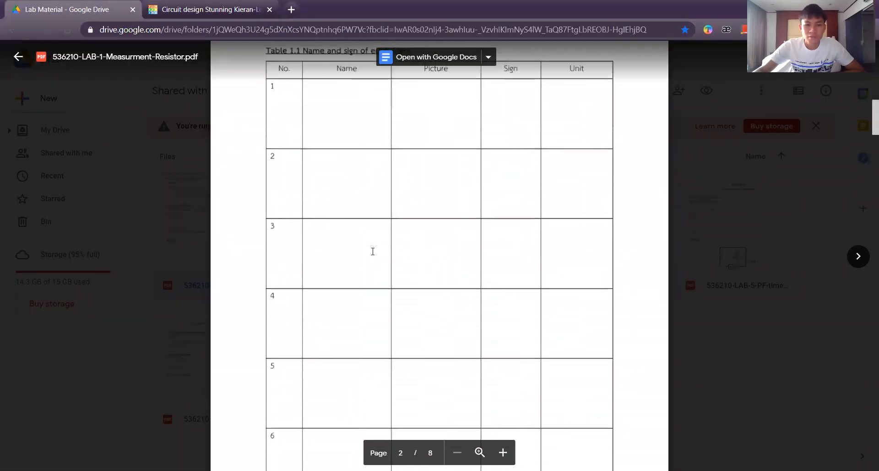
{"action": "scroll", "coordinate": [373, 252], "scroll_direction": "up", "scroll_amount": 1}
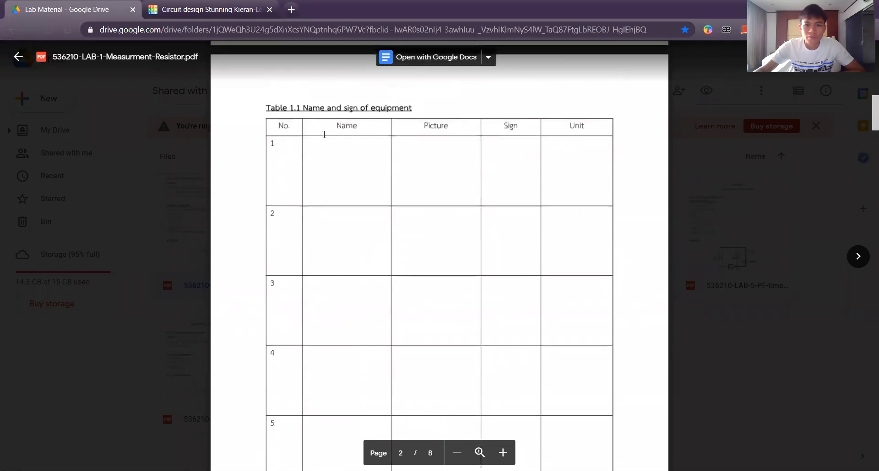
{"action": "scroll", "coordinate": [325, 136], "scroll_direction": "down", "scroll_amount": 5}
{"action": "scroll", "coordinate": [332, 142], "scroll_direction": "down", "scroll_amount": 10}
{"action": "scroll", "coordinate": [338, 148], "scroll_direction": "down", "scroll_amount": 15}
{"action": "scroll", "coordinate": [338, 145], "scroll_direction": "down", "scroll_amount": 20}
{"action": "scroll", "coordinate": [337, 145], "scroll_direction": "down", "scroll_amount": 20}
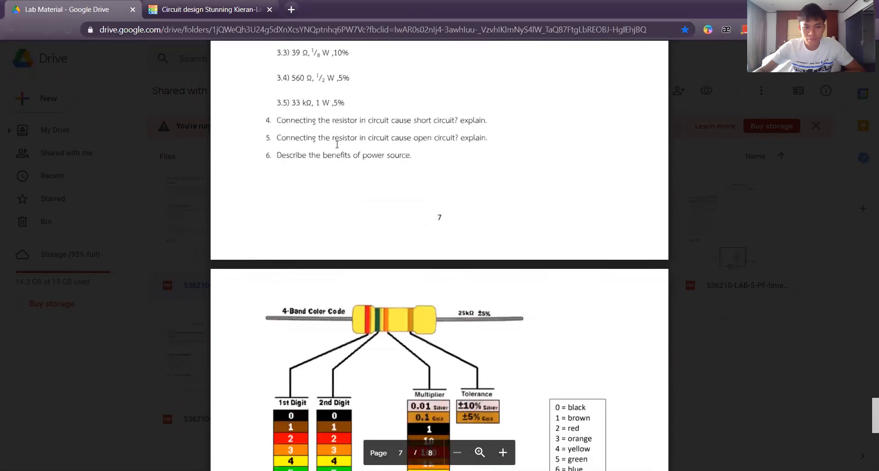
{"action": "scroll", "coordinate": [336, 145], "scroll_direction": "down", "scroll_amount": 10}
{"action": "scroll", "coordinate": [333, 141], "scroll_direction": "up", "scroll_amount": 6}
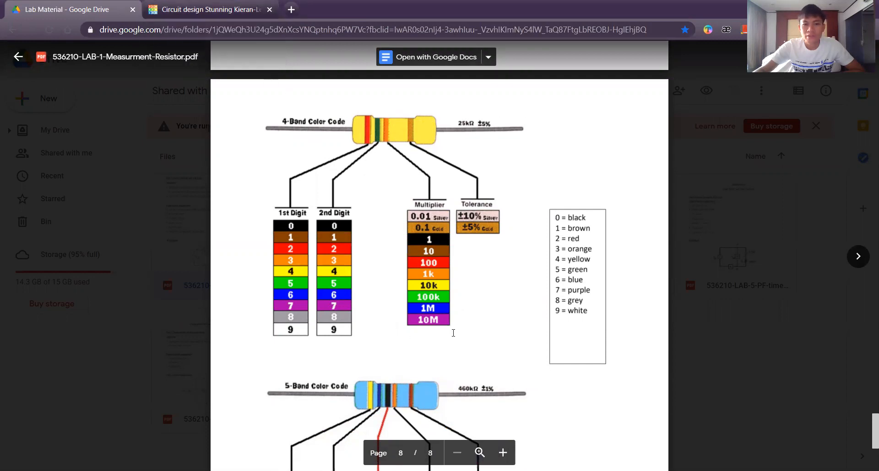
Step: Return to the Tinkercad circuit and examine the existing resistor's color bands and resistance setting up close
{"action": "left_click", "coordinate": [186, 9]}
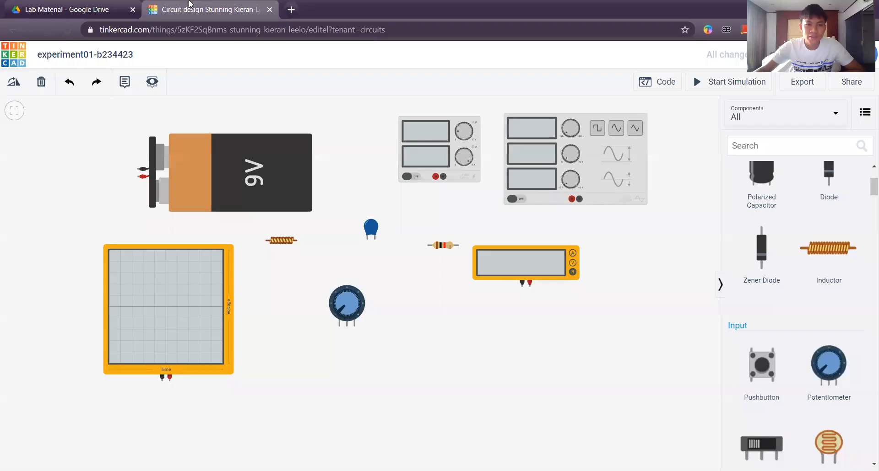
{"action": "left_click", "coordinate": [445, 246]}
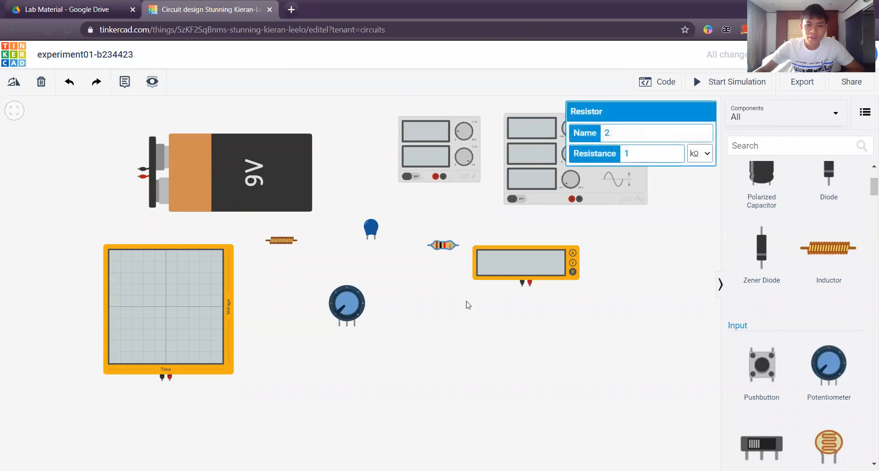
{"action": "scroll", "coordinate": [432, 306], "scroll_direction": "up", "scroll_amount": 4}
{"action": "left_click_drag", "start_coordinate": [399, 353], "coordinate": [377, 435]}
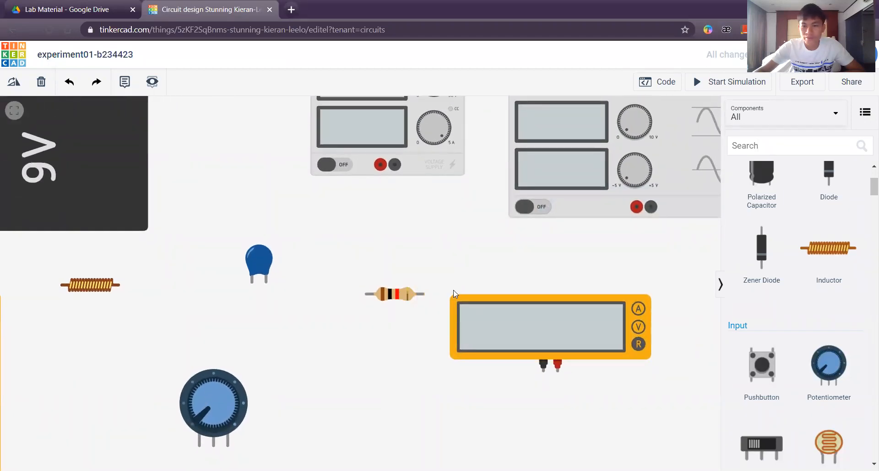
{"action": "left_click", "coordinate": [402, 297]}
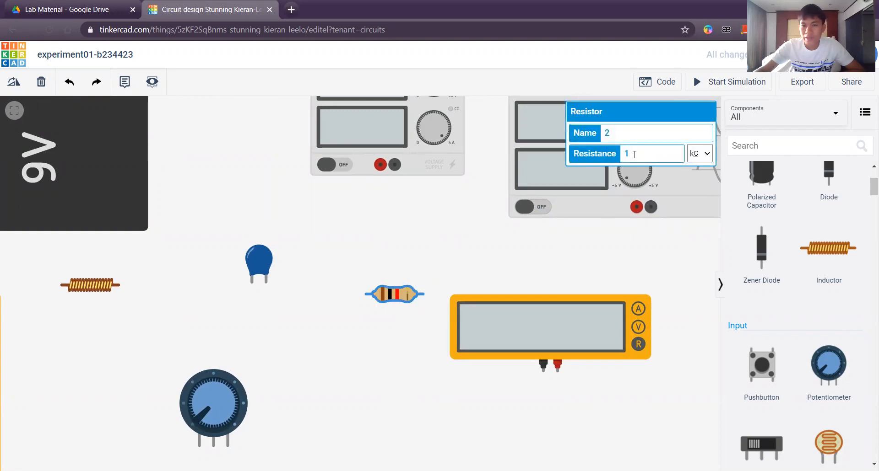
{"action": "left_click", "coordinate": [418, 237]}
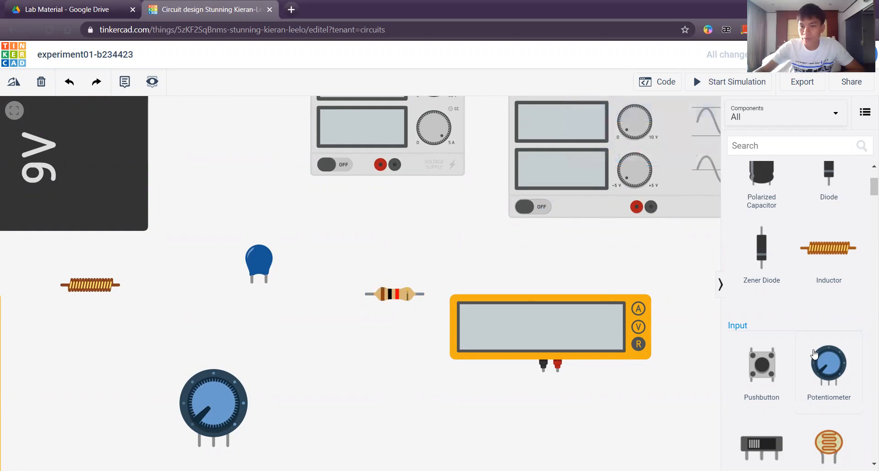
Step: Place a vertical resistor between the capacitor and the existing resistor and set its resistance to 1000 kΩ
{"action": "scroll", "coordinate": [809, 349], "scroll_direction": "up", "scroll_amount": 3}
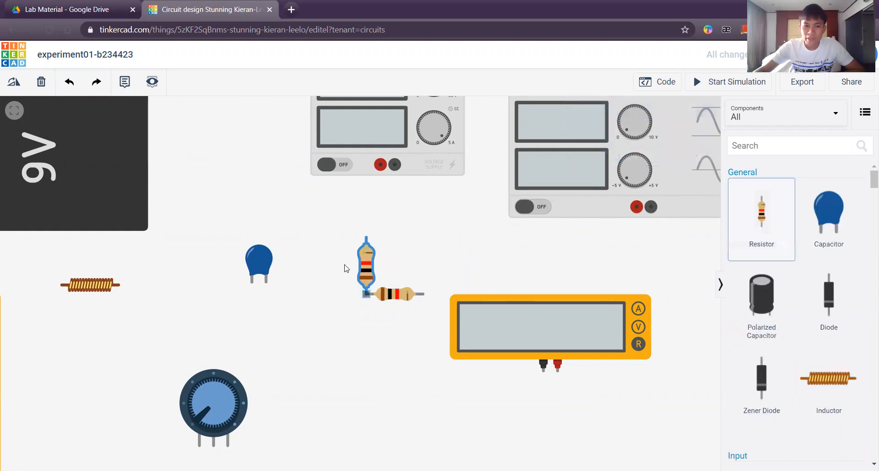
{"action": "left_click", "coordinate": [332, 260]}
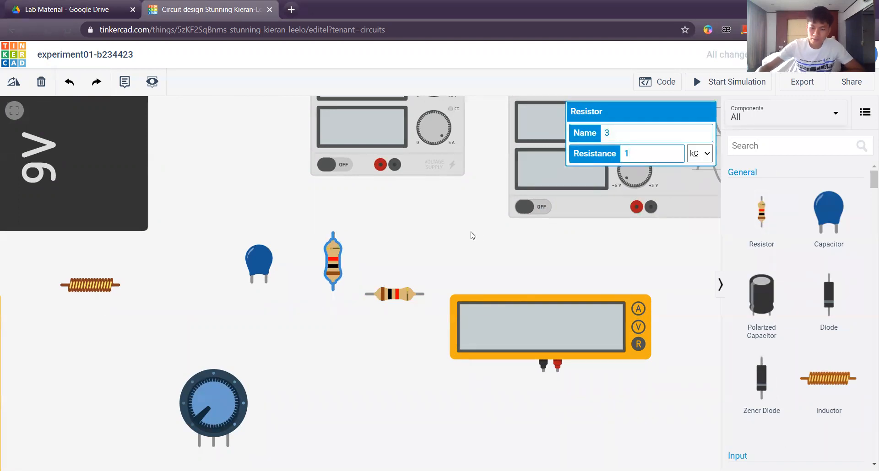
{"action": "type", "text": "000"}
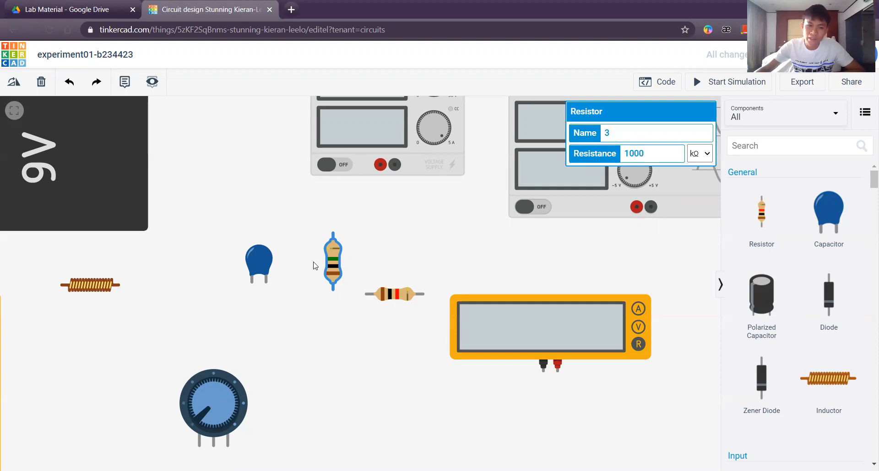
{"action": "left_click", "coordinate": [344, 330]}
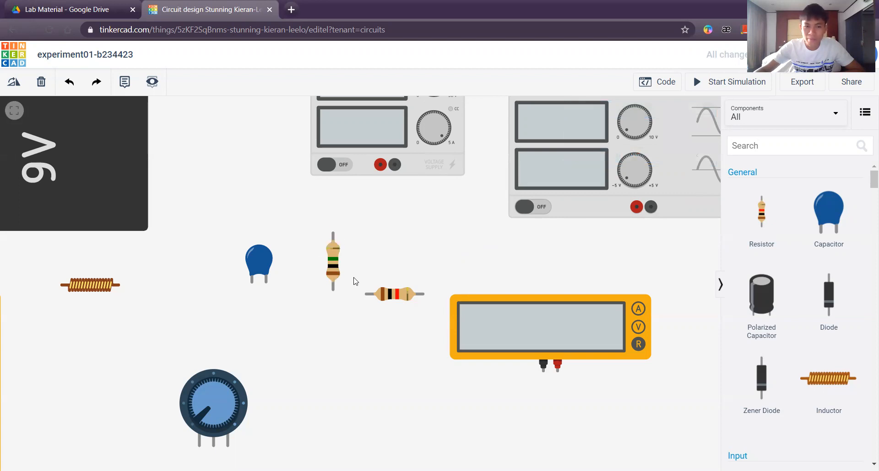
Step: Add a 10 kΩ resistor, rotate it to horizontal and position it just above the horizontal 1 kΩ resistor
{"action": "left_click_drag", "start_coordinate": [764, 211], "coordinate": [428, 247]}
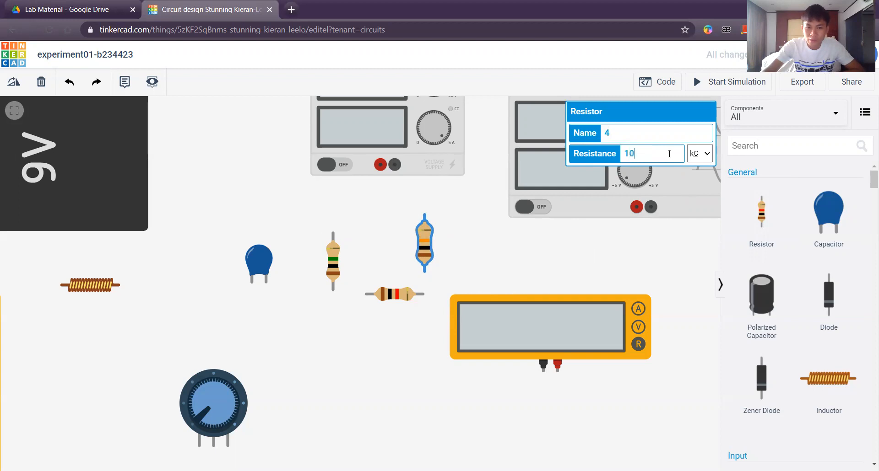
{"action": "left_click", "coordinate": [639, 255]}
{"action": "left_click", "coordinate": [428, 243]}
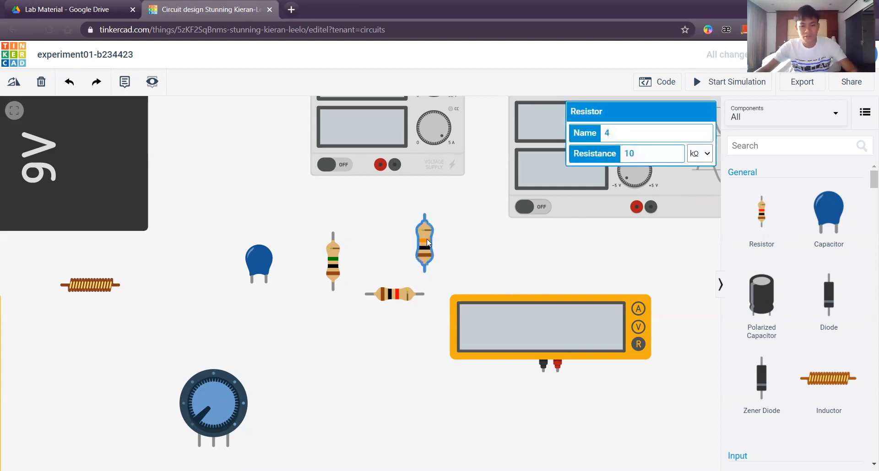
{"action": "key", "text": "r"}
{"action": "key", "text": "r"}
{"action": "key", "text": "r"}
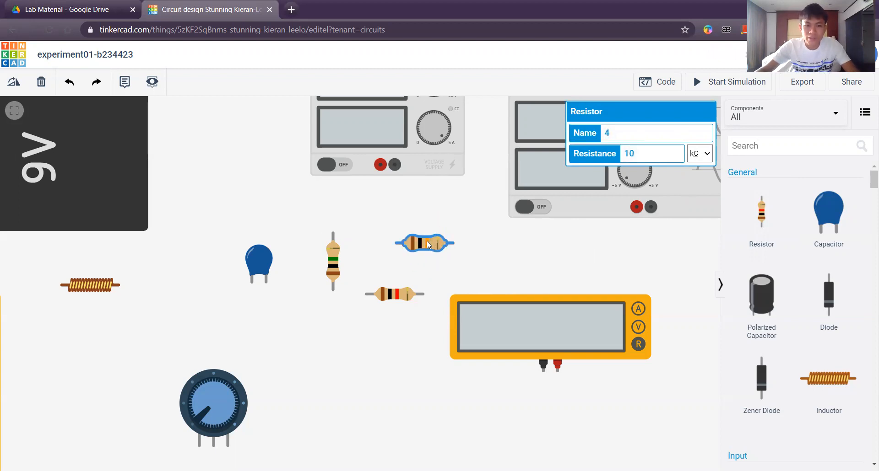
{"action": "left_click_drag", "start_coordinate": [428, 244], "coordinate": [399, 266]}
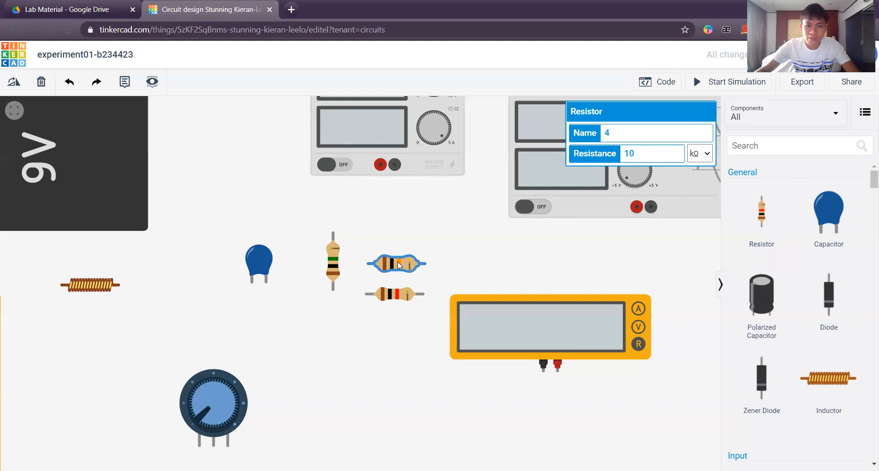
{"action": "left_click", "coordinate": [393, 230]}
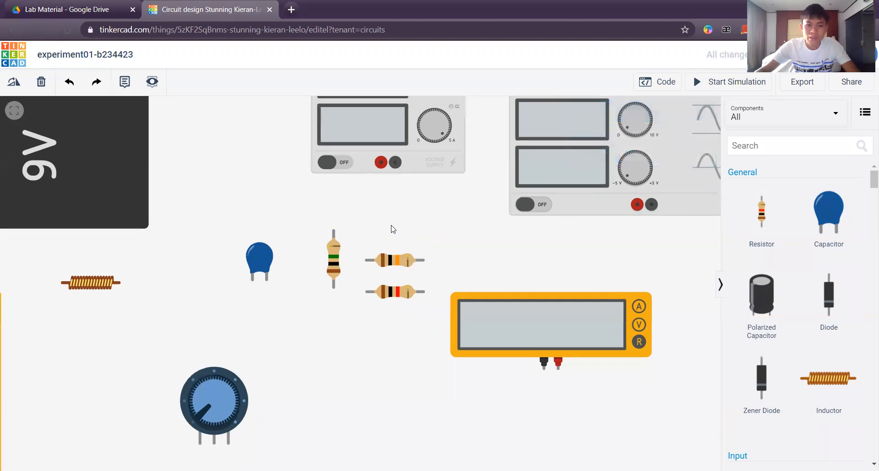
Step: Rotate the vertical 1000 kΩ resistor to horizontal and move it above the 10 kΩ resistor
{"action": "left_click", "coordinate": [334, 249]}
{"action": "key", "text": "r"}
{"action": "key", "text": "r"}
{"action": "key", "text": "r"}
{"action": "left_click_drag", "start_coordinate": [339, 261], "coordinate": [398, 233]}
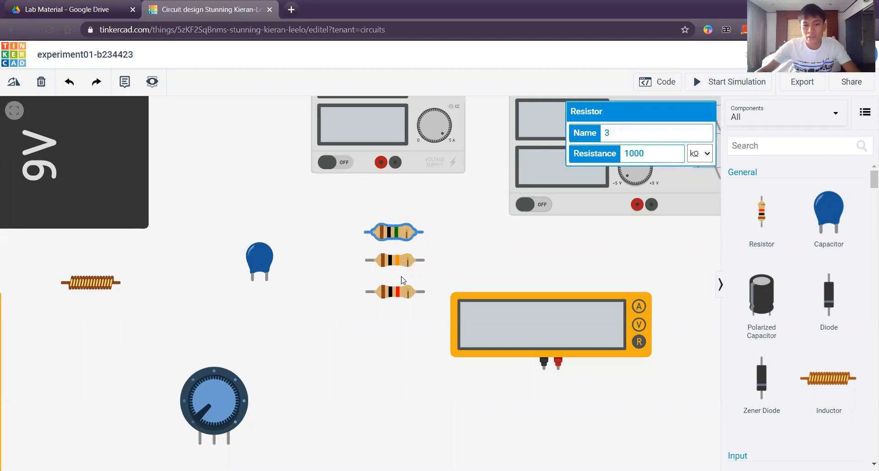
Step: Move the lowest and uppermost resistors toward the 10 kΩ one to form a compact stack of three
{"action": "left_click", "coordinate": [402, 286]}
{"action": "left_click_drag", "start_coordinate": [401, 284], "coordinate": [401, 276]}
{"action": "left_click", "coordinate": [391, 235]}
{"action": "left_click", "coordinate": [383, 316]}
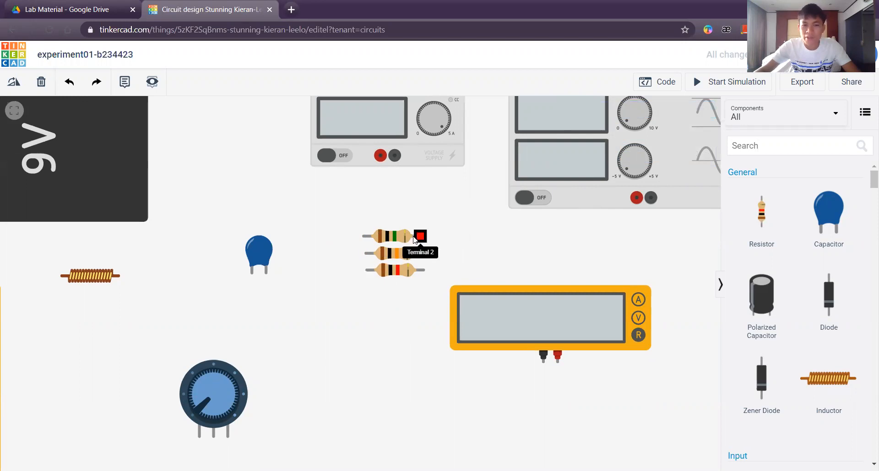
Step: Inspect the resistance setting of each of the three stacked resistors against its color bands
{"action": "left_click", "coordinate": [393, 241]}
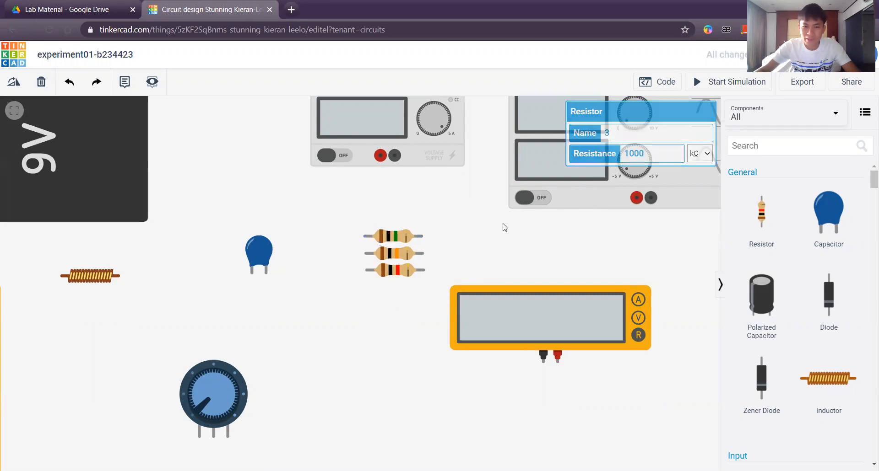
{"action": "left_click", "coordinate": [385, 254]}
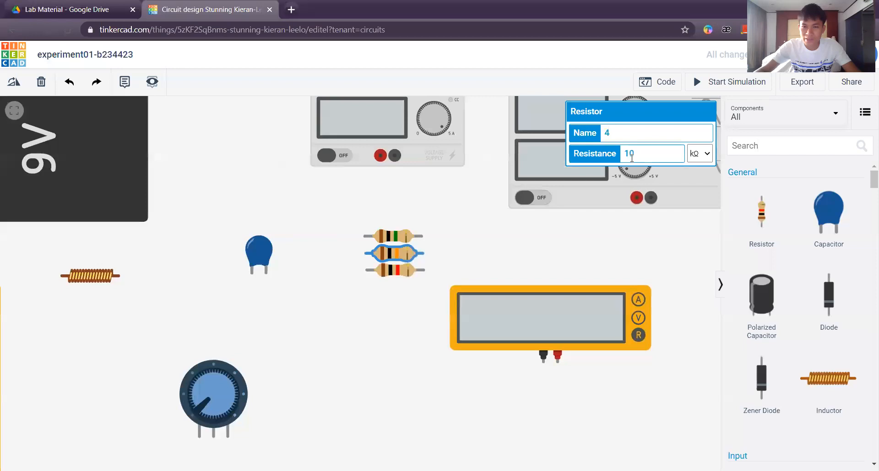
{"action": "left_click", "coordinate": [424, 315]}
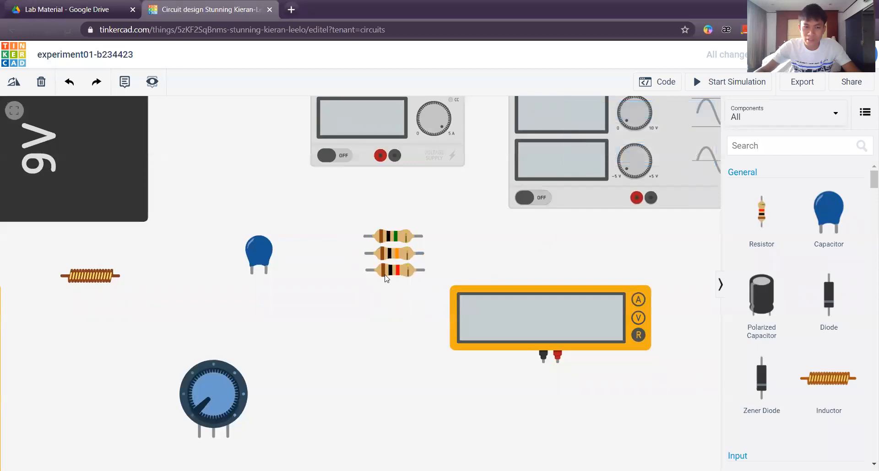
{"action": "left_click", "coordinate": [386, 272]}
{"action": "left_click", "coordinate": [316, 349]}
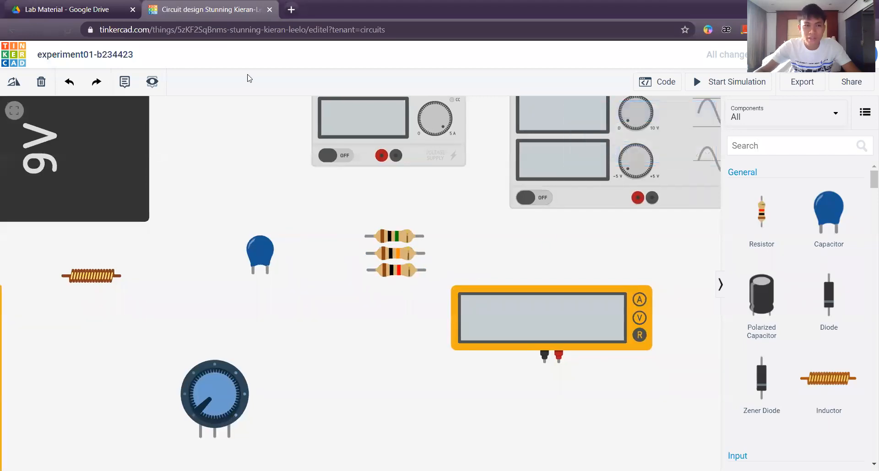
Step: Consult the 4-band color code chart in the lab PDF, return to the Tinkercad circuit and inspect the uppermost stacked resistor
{"action": "left_click", "coordinate": [77, 13]}
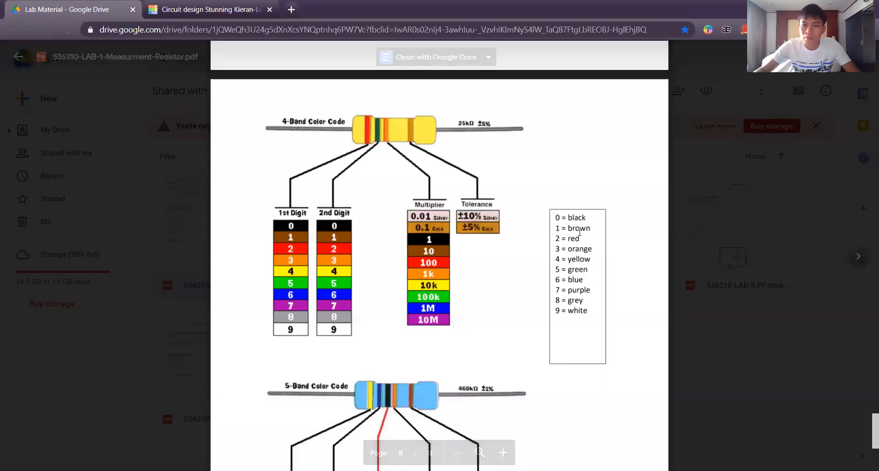
{"action": "left_click", "coordinate": [206, 14]}
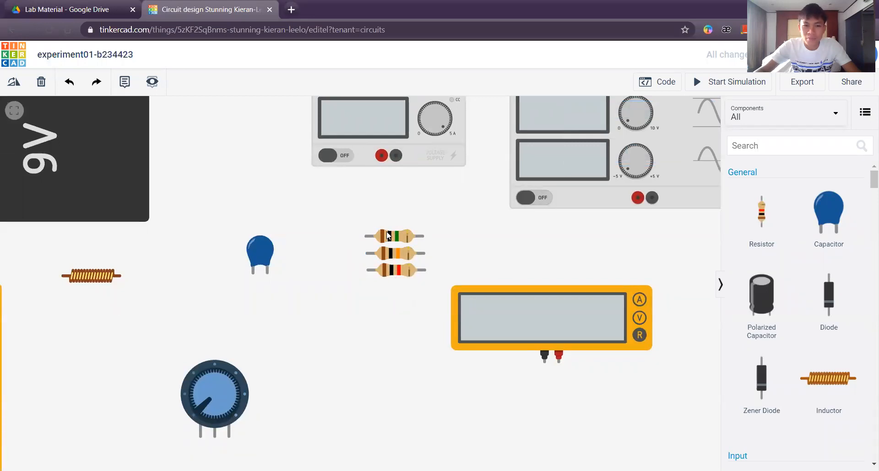
{"action": "left_click", "coordinate": [409, 243]}
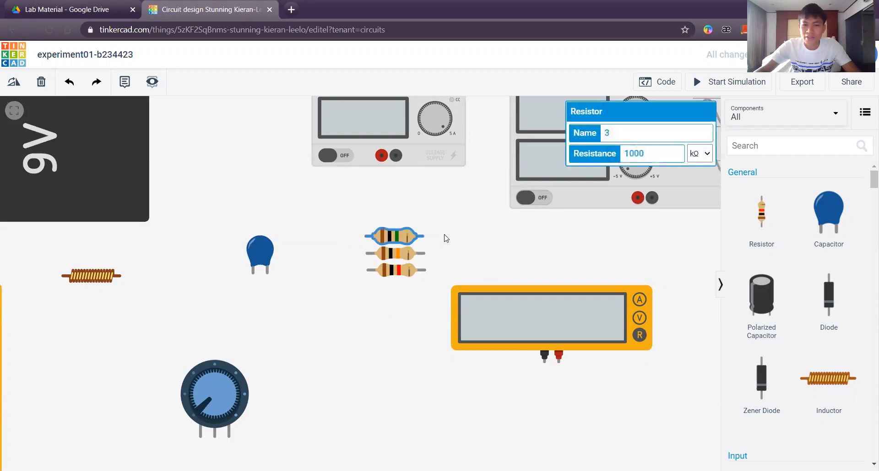
Step: Inspect the resistance setting of the lowest resistor in the stack and deselect it
{"action": "left_click", "coordinate": [396, 259]}
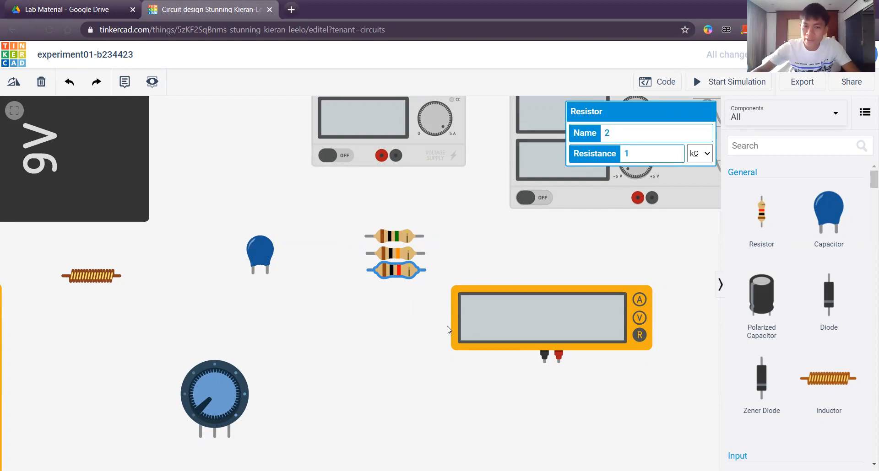
{"action": "left_click_drag", "start_coordinate": [305, 309], "coordinate": [309, 310]}
{"action": "scroll", "coordinate": [421, 360], "scroll_direction": "down", "scroll_amount": 3}
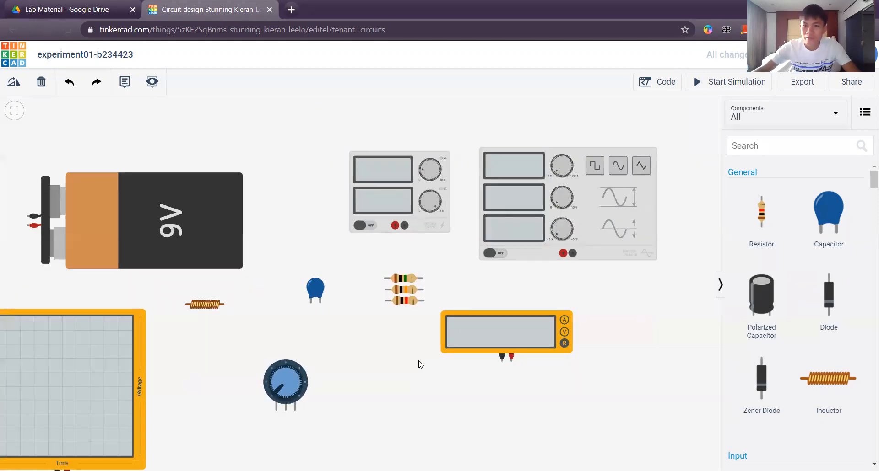
{"action": "scroll", "coordinate": [638, 371], "scroll_direction": "down", "scroll_amount": 2}
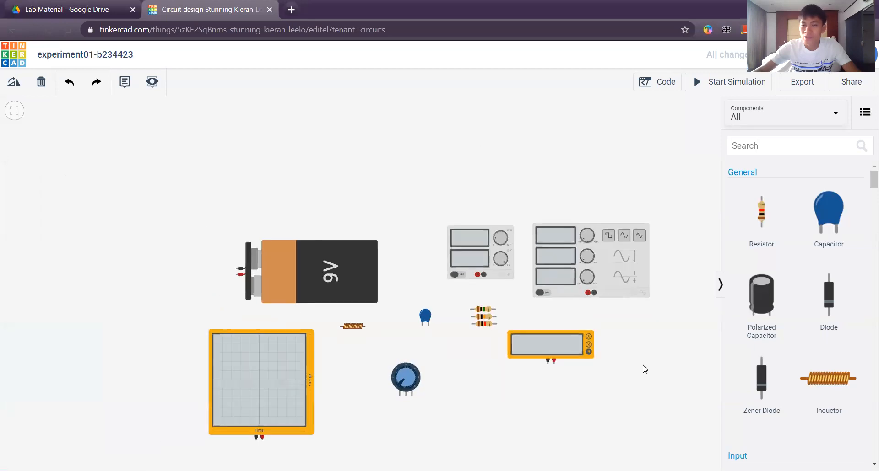
{"action": "scroll", "coordinate": [643, 368], "scroll_direction": "up", "scroll_amount": 2}
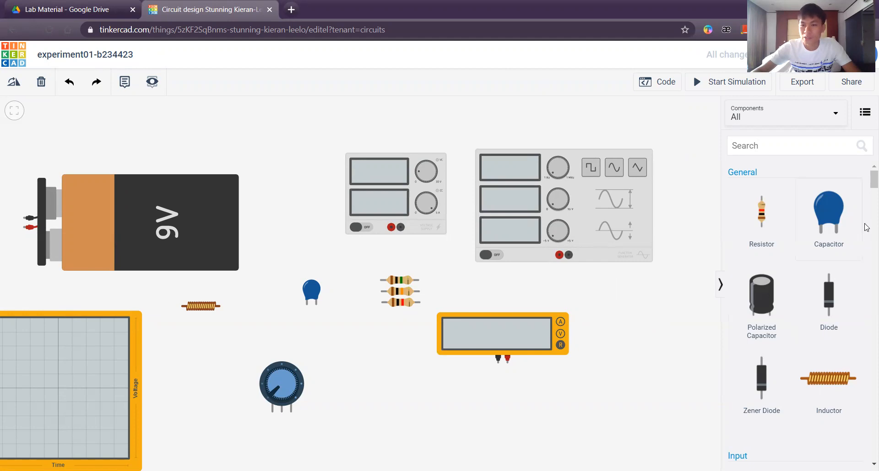
Step: Browse the component library and preview its detailed view with part descriptions before returning to the grid view
{"action": "scroll", "coordinate": [822, 234], "scroll_direction": "down", "scroll_amount": 4}
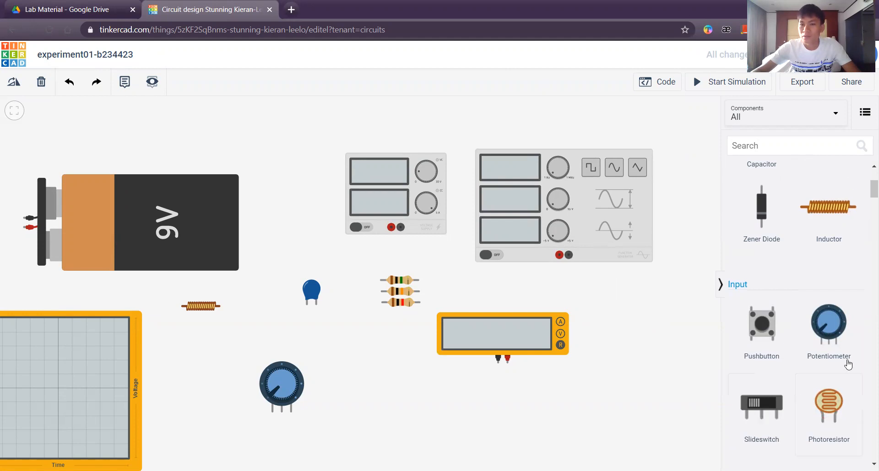
{"action": "left_click", "coordinate": [865, 113]}
{"action": "scroll", "coordinate": [819, 247], "scroll_direction": "down", "scroll_amount": 10}
{"action": "scroll", "coordinate": [820, 247], "scroll_direction": "down", "scroll_amount": 5}
{"action": "scroll", "coordinate": [822, 249], "scroll_direction": "up", "scroll_amount": 20}
{"action": "scroll", "coordinate": [826, 255], "scroll_direction": "up", "scroll_amount": 2}
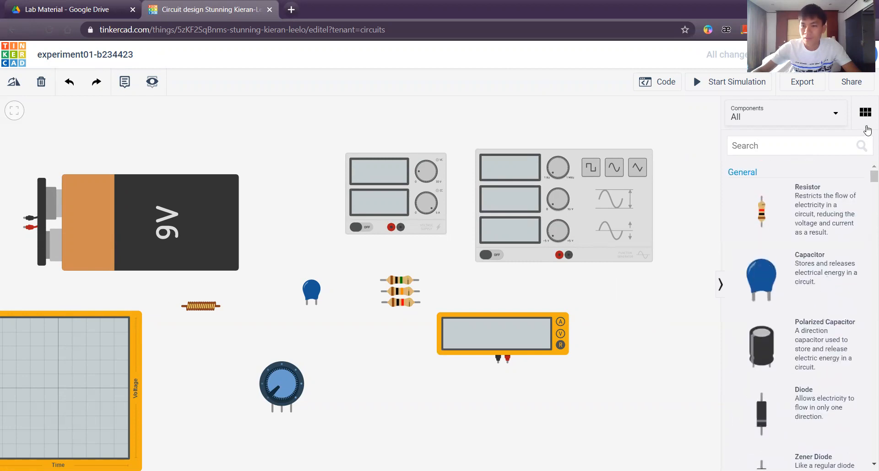
{"action": "left_click", "coordinate": [865, 115]}
{"action": "scroll", "coordinate": [844, 275], "scroll_direction": "down", "scroll_amount": 10}
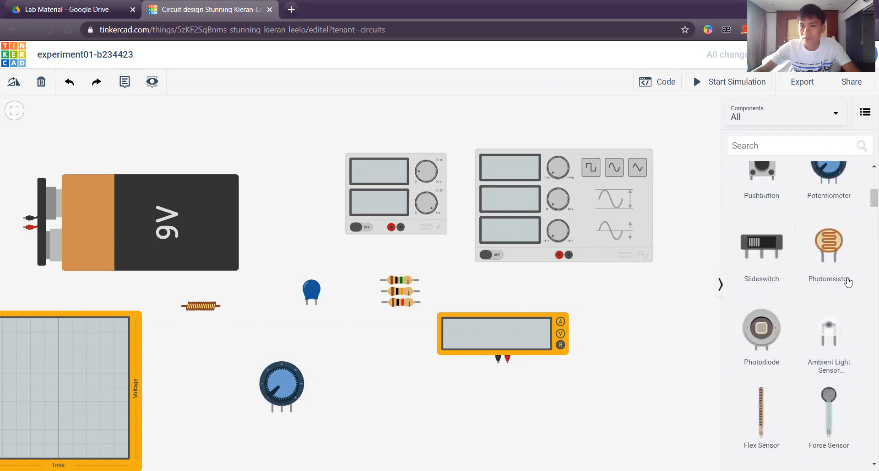
{"action": "scroll", "coordinate": [846, 280], "scroll_direction": "up", "scroll_amount": 9}
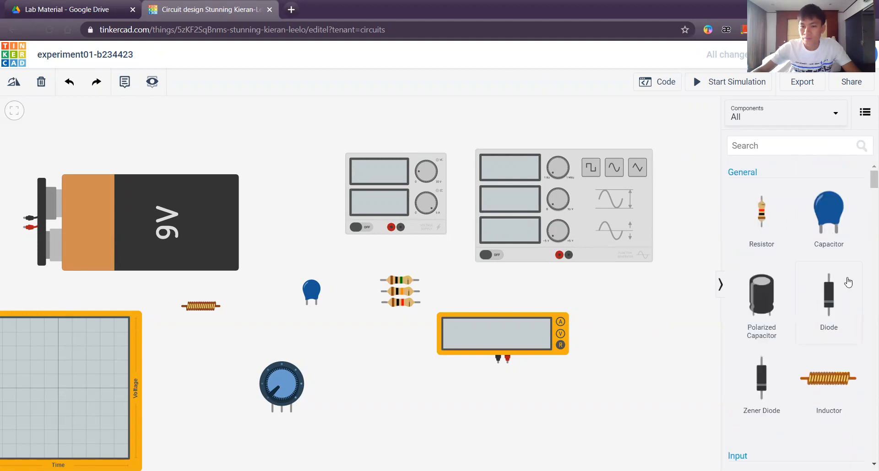
Step: Look through the library's breadboards, microcontrollers, instruments, motors and NeoPixel parts
{"action": "scroll", "coordinate": [848, 283], "scroll_direction": "down", "scroll_amount": 15}
{"action": "scroll", "coordinate": [848, 284], "scroll_direction": "down", "scroll_amount": 10}
{"action": "scroll", "coordinate": [846, 285], "scroll_direction": "down", "scroll_amount": 8}
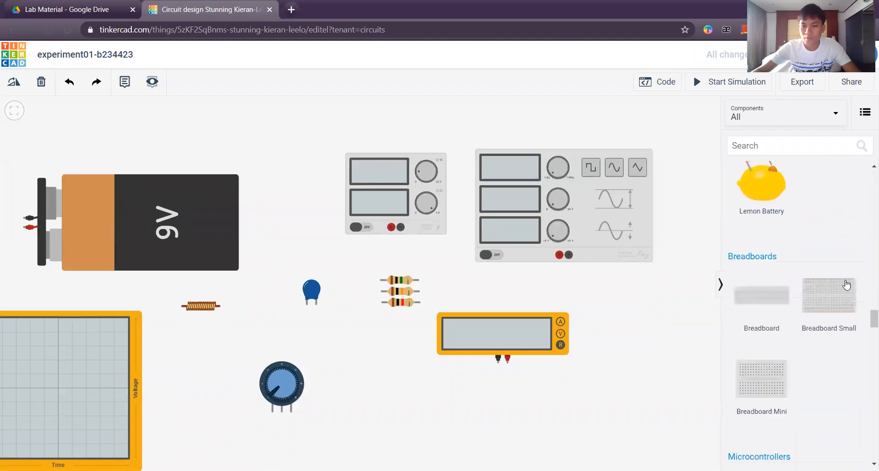
{"action": "scroll", "coordinate": [824, 264], "scroll_direction": "down", "scroll_amount": 5}
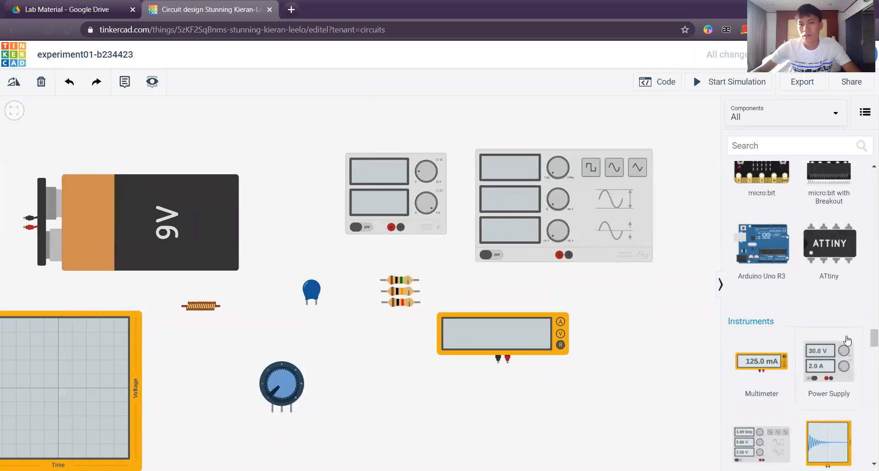
{"action": "scroll", "coordinate": [847, 339], "scroll_direction": "up", "scroll_amount": 10}
{"action": "scroll", "coordinate": [846, 339], "scroll_direction": "down", "scroll_amount": 15}
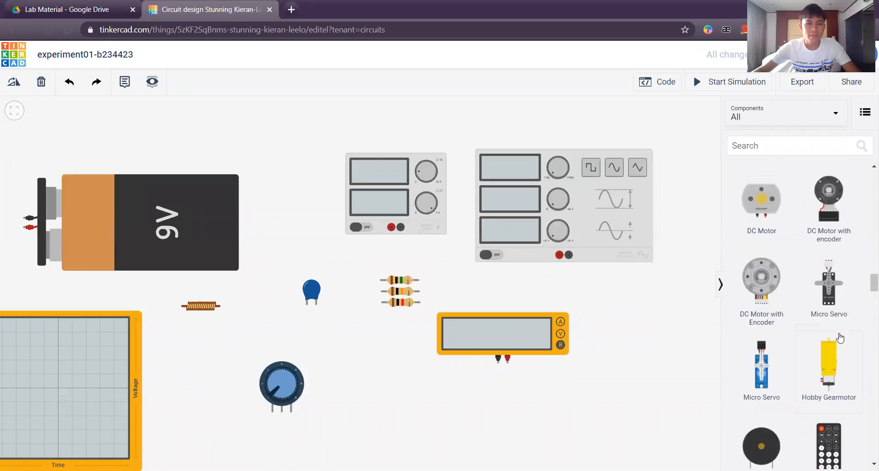
{"action": "scroll", "coordinate": [330, 307], "scroll_direction": "up", "scroll_amount": 2}
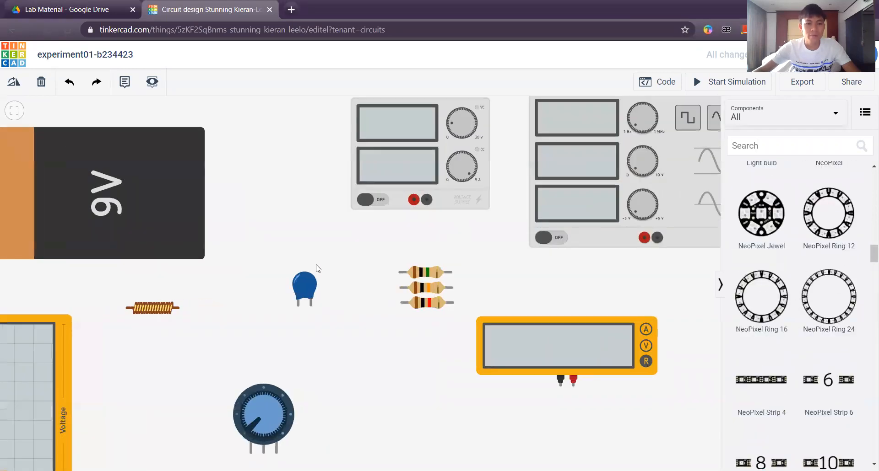
Step: Place a Breadboard Small from the library in the middle of the circuit, beneath the resistors and multimeter
{"action": "scroll", "coordinate": [320, 248], "scroll_direction": "down", "scroll_amount": 2}
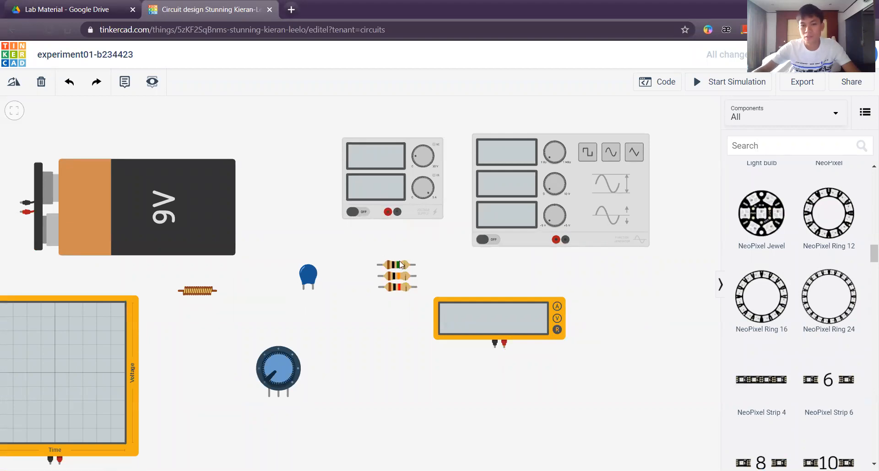
{"action": "scroll", "coordinate": [687, 345], "scroll_direction": "down", "scroll_amount": 1}
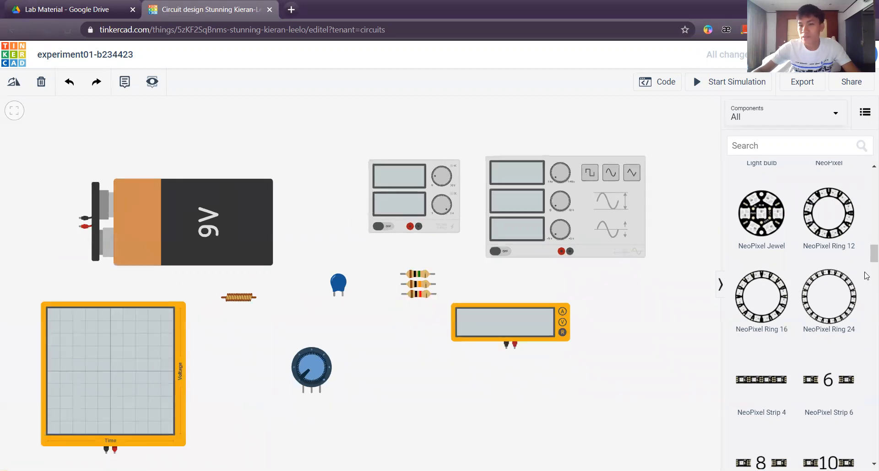
{"action": "left_click_drag", "start_coordinate": [866, 264], "coordinate": [866, 196]}
{"action": "scroll", "coordinate": [855, 260], "scroll_direction": "down", "scroll_amount": 15}
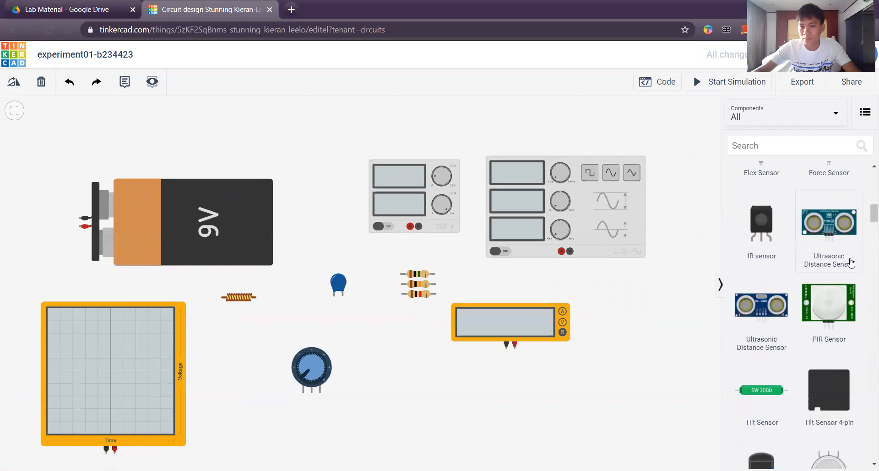
{"action": "scroll", "coordinate": [840, 298], "scroll_direction": "down", "scroll_amount": 15}
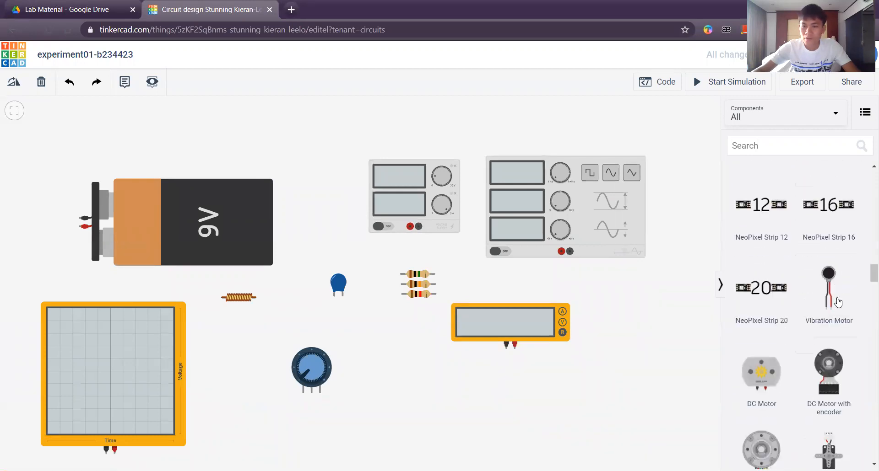
{"action": "scroll", "coordinate": [837, 300], "scroll_direction": "down", "scroll_amount": 12}
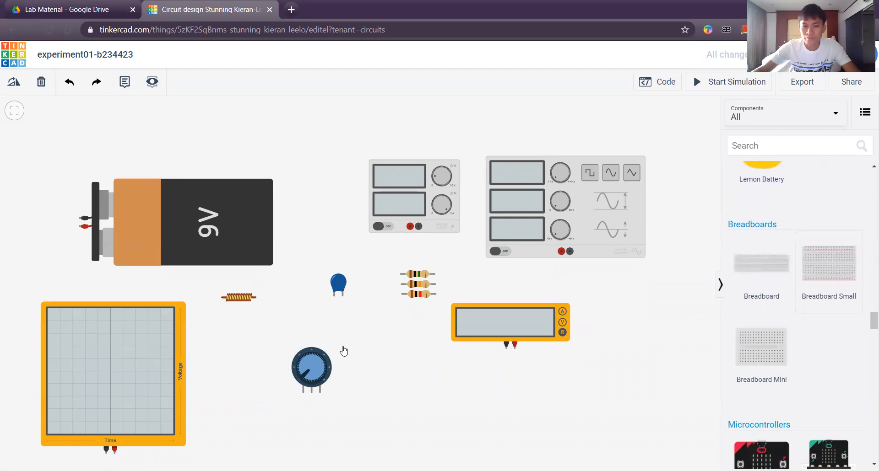
{"action": "left_click_drag", "start_coordinate": [829, 264], "coordinate": [430, 316]}
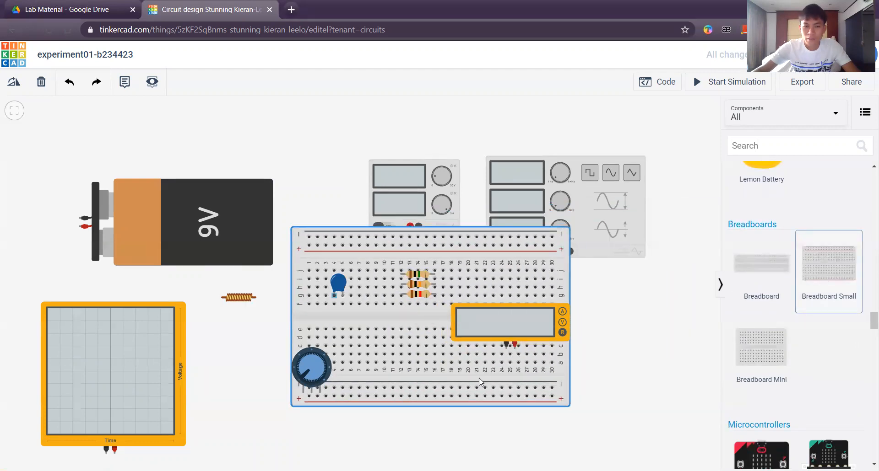
Step: Delete the oscilloscope, the power supply and the function generator from the circuit
{"action": "scroll", "coordinate": [602, 342], "scroll_direction": "down", "scroll_amount": 2}
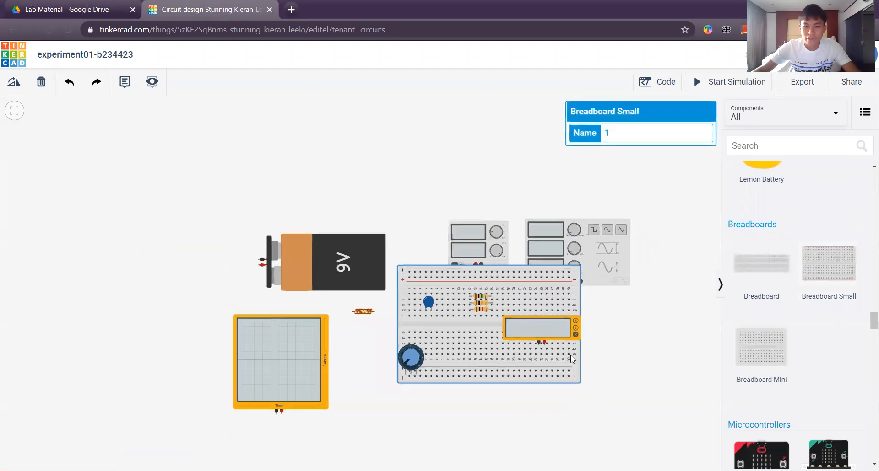
{"action": "left_click", "coordinate": [298, 344]}
{"action": "key", "text": "Delete"}
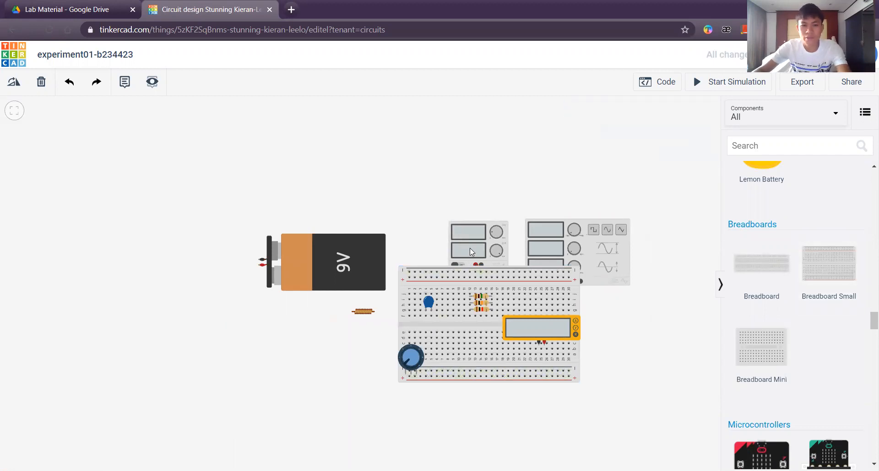
{"action": "left_click", "coordinate": [469, 248]}
{"action": "key", "text": "Delete"}
{"action": "left_click", "coordinate": [549, 253]}
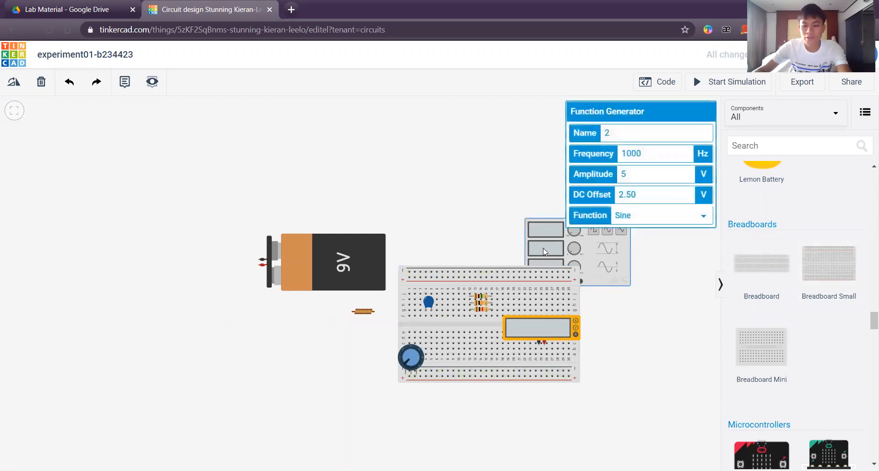
{"action": "key", "text": "Delete"}
Step: Move the multimeter off the breadboard to the empty area above it and shift the 9V battery upward
{"action": "scroll", "coordinate": [466, 227], "scroll_direction": "down", "scroll_amount": 3}
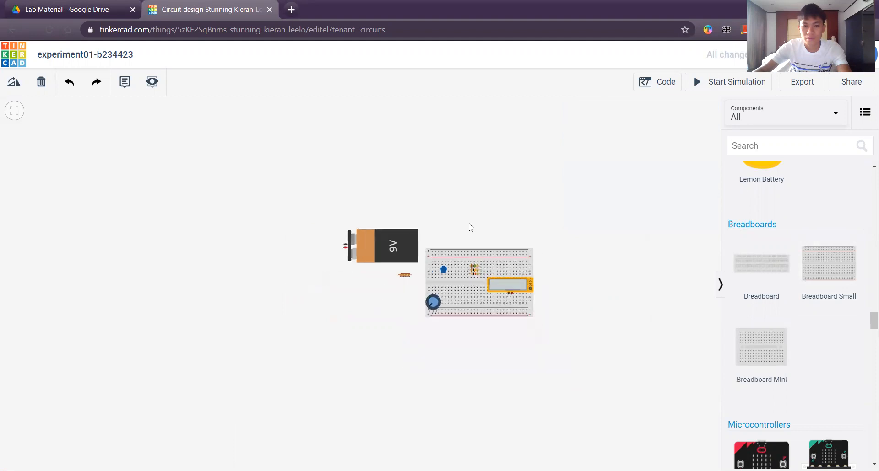
{"action": "scroll", "coordinate": [468, 227], "scroll_direction": "up", "scroll_amount": 2}
{"action": "left_click", "coordinate": [527, 318]}
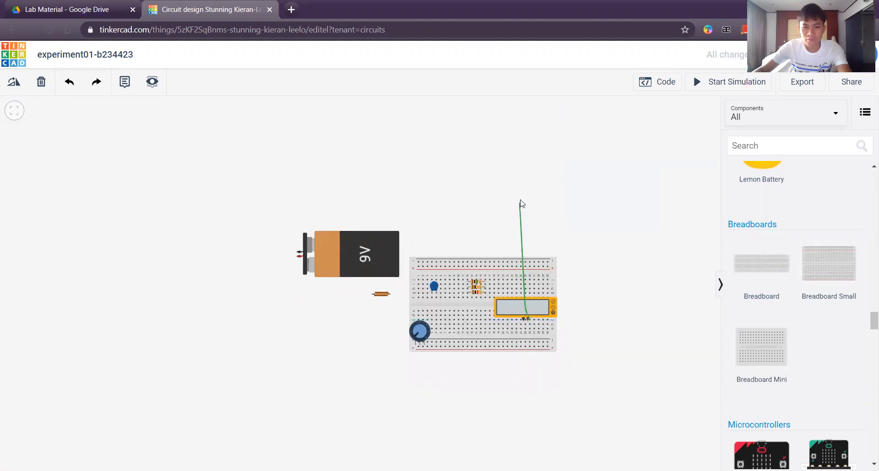
{"action": "key", "text": "Escape"}
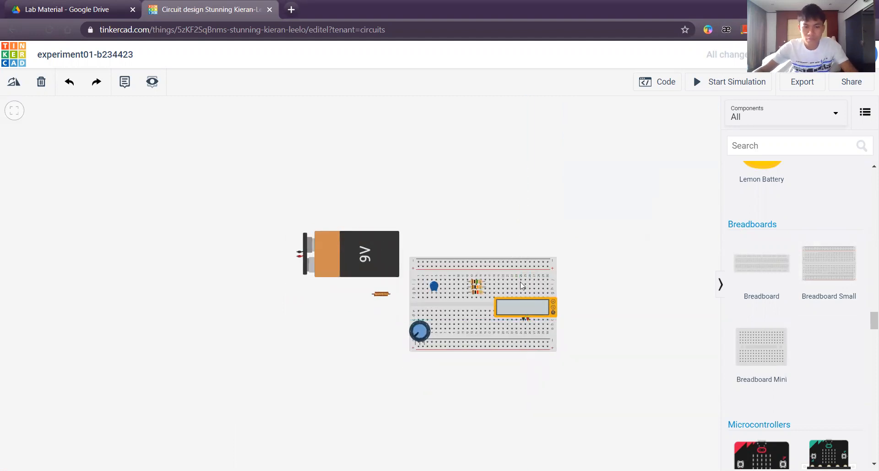
{"action": "left_click", "coordinate": [512, 309]}
{"action": "left_click_drag", "start_coordinate": [515, 267], "coordinate": [516, 136]}
{"action": "left_click", "coordinate": [476, 198]}
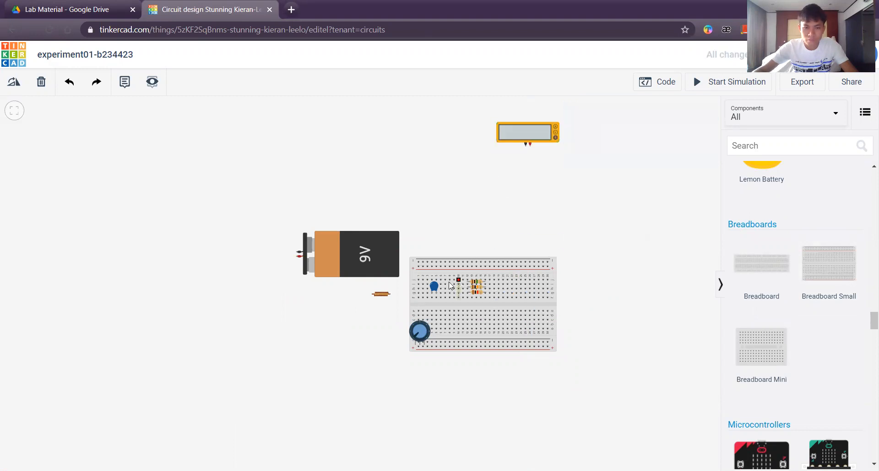
{"action": "left_click_drag", "start_coordinate": [356, 248], "coordinate": [362, 182]}
Step: Delete the inductor, the potentiometer and the capacitor from the circuit
{"action": "scroll", "coordinate": [640, 229], "scroll_direction": "up", "scroll_amount": 2}
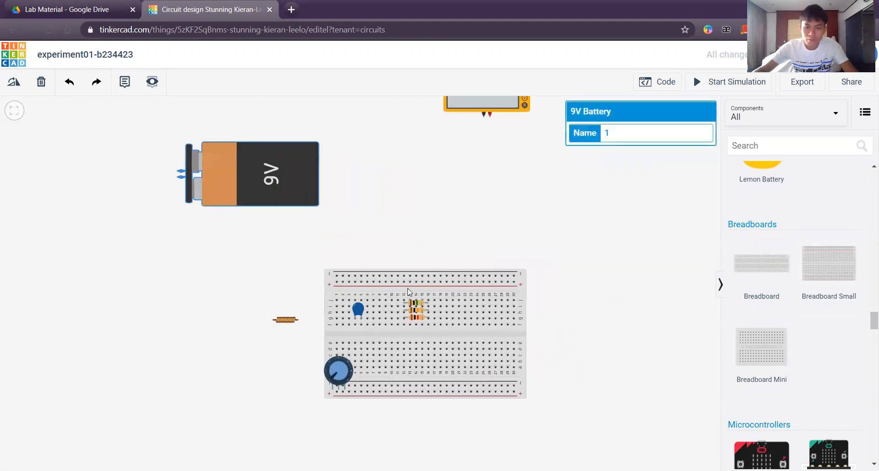
{"action": "left_click", "coordinate": [285, 320]}
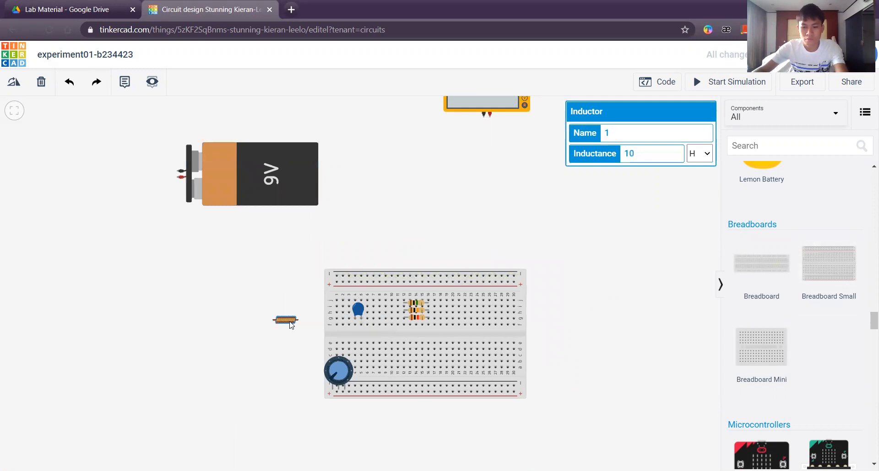
{"action": "key", "text": "Delete"}
{"action": "left_click", "coordinate": [338, 371]}
{"action": "key", "text": "Delete"}
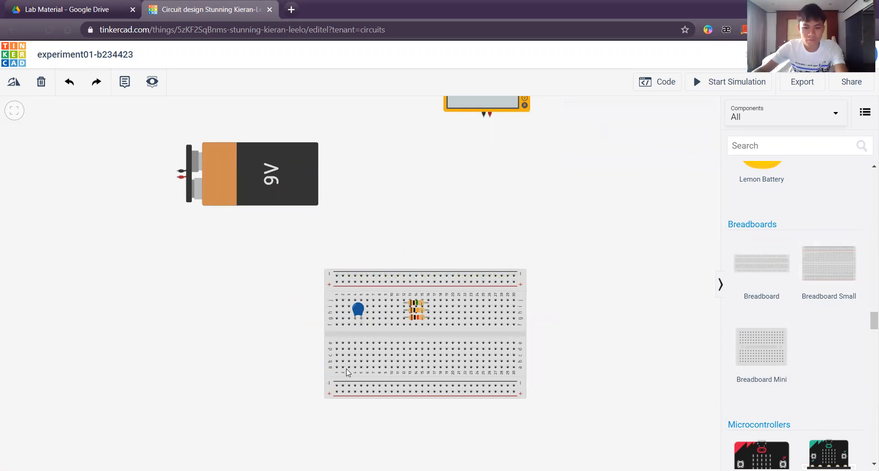
{"action": "left_click", "coordinate": [359, 313]}
{"action": "key", "text": "Delete"}
Step: Line up the 1000, 10 and 1 kΩ resistors end to end along breadboard row h, from column 9 to 21
{"action": "scroll", "coordinate": [415, 312], "scroll_direction": "up", "scroll_amount": 4}
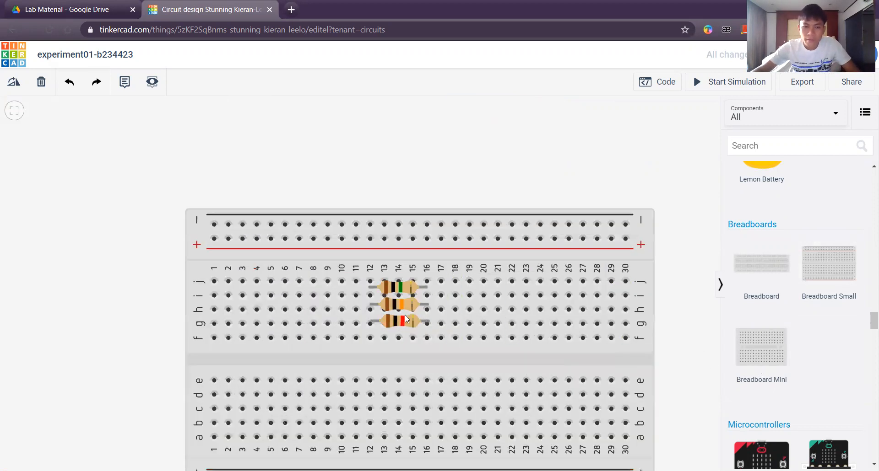
{"action": "left_click_drag", "start_coordinate": [396, 288], "coordinate": [406, 311]}
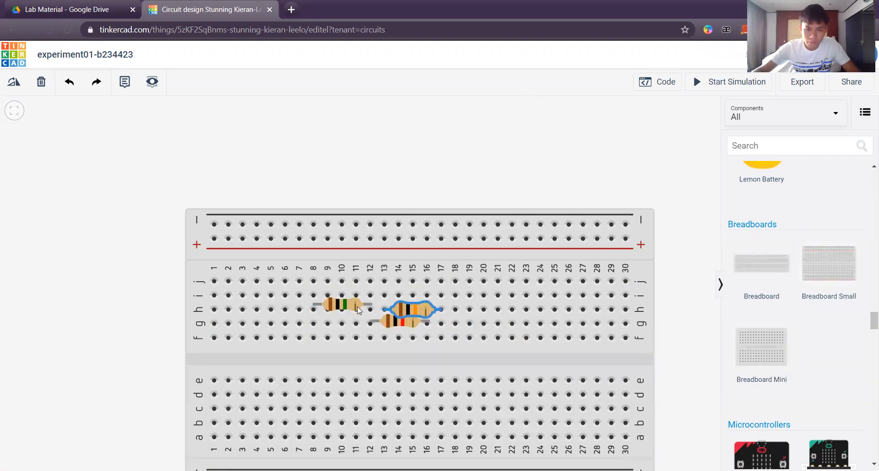
{"action": "left_click_drag", "start_coordinate": [347, 304], "coordinate": [350, 308]}
{"action": "left_click_drag", "start_coordinate": [412, 321], "coordinate": [477, 311]}
{"action": "left_click_drag", "start_coordinate": [354, 308], "coordinate": [360, 307]}
{"action": "left_click", "coordinate": [330, 191]}
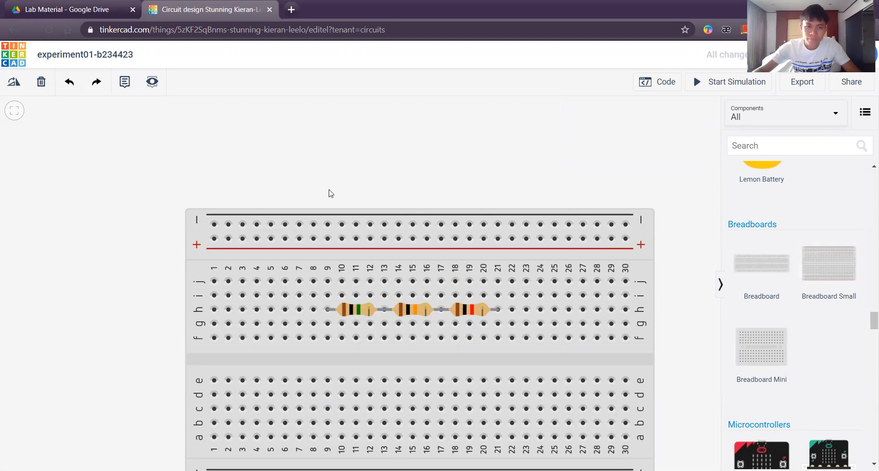
Step: Rotate the 9V battery 90° clockwise so its terminals face up, and place it beside the breadboard's column 1 end
{"action": "scroll", "coordinate": [331, 191], "scroll_direction": "down", "scroll_amount": 3}
{"action": "scroll", "coordinate": [206, 158], "scroll_direction": "down", "scroll_amount": 1}
{"action": "left_click_drag", "start_coordinate": [183, 107], "coordinate": [153, 282]}
{"action": "key", "text": "r"}
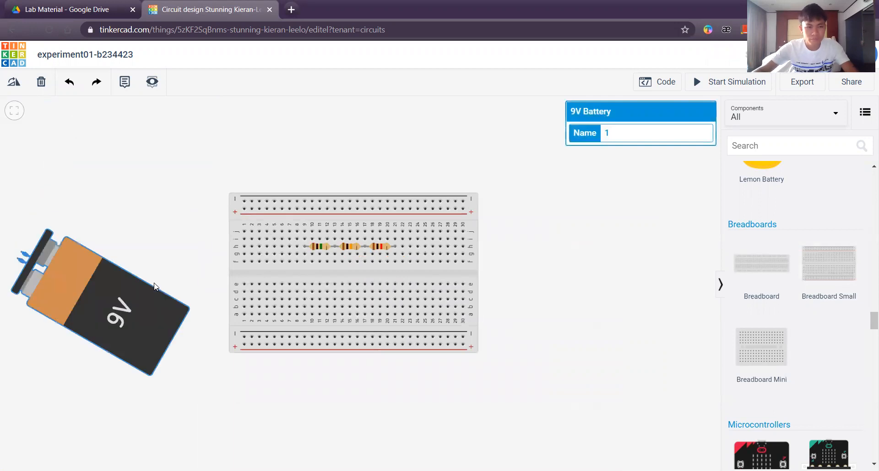
{"action": "key", "text": "r"}
{"action": "key", "text": "r"}
{"action": "left_click_drag", "start_coordinate": [59, 315], "coordinate": [199, 245]}
{"action": "left_click", "coordinate": [215, 168]}
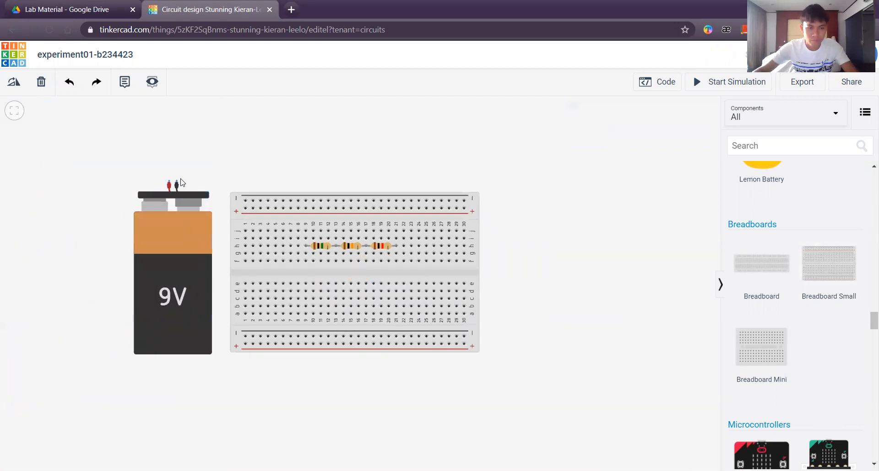
Step: Wire the battery's black negative terminal to the breadboard's upper negative rail at column 1, with one right-angle bend
{"action": "left_click", "coordinate": [177, 184]}
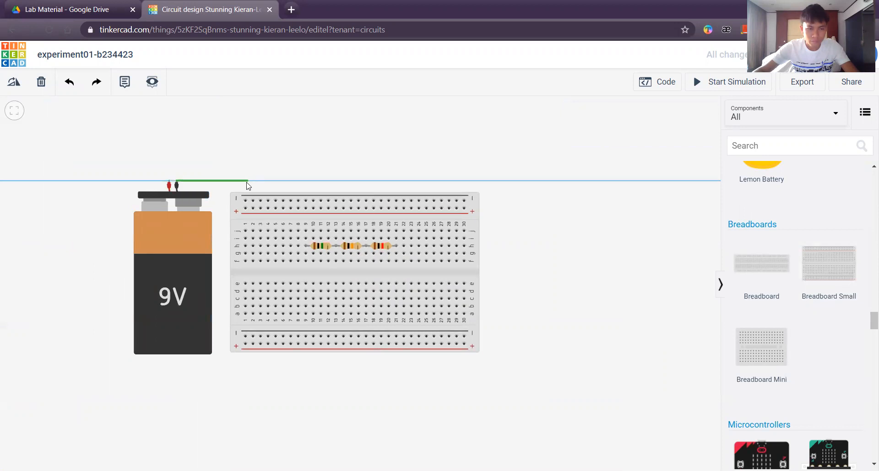
{"action": "left_click", "coordinate": [245, 181]}
{"action": "left_click", "coordinate": [245, 201]}
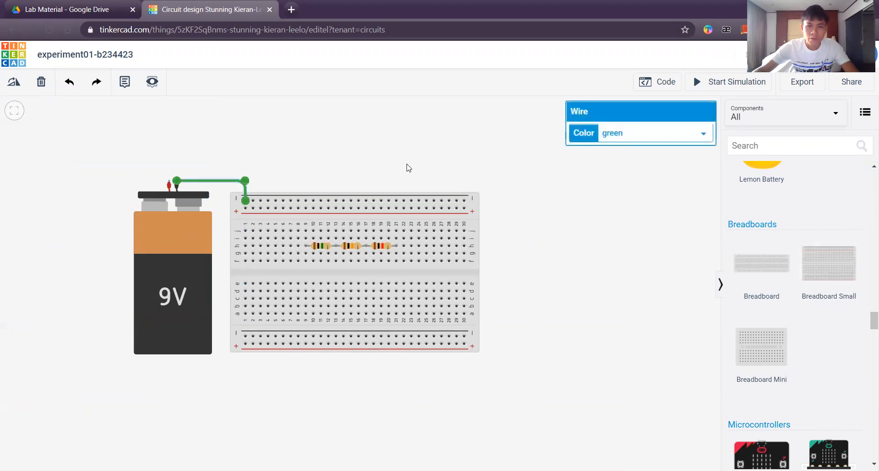
Step: Set the color of the wire from the battery's negative terminal to black
{"action": "left_click", "coordinate": [617, 136]}
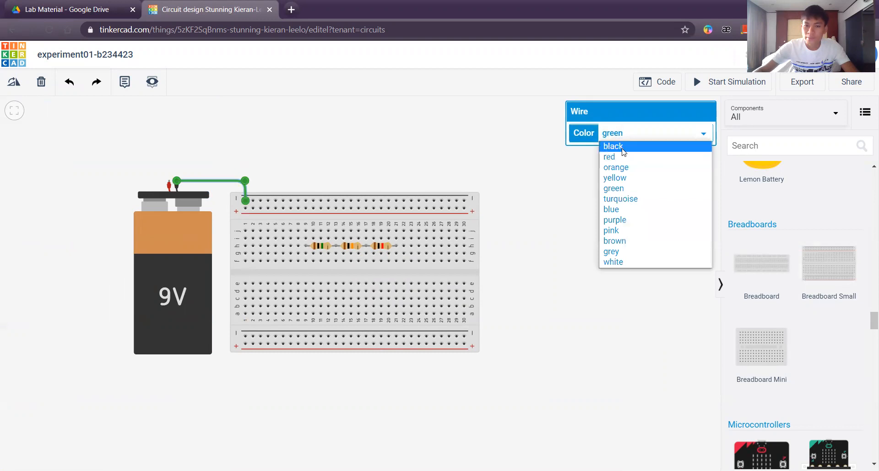
{"action": "left_click", "coordinate": [613, 147]}
{"action": "left_click", "coordinate": [452, 143]}
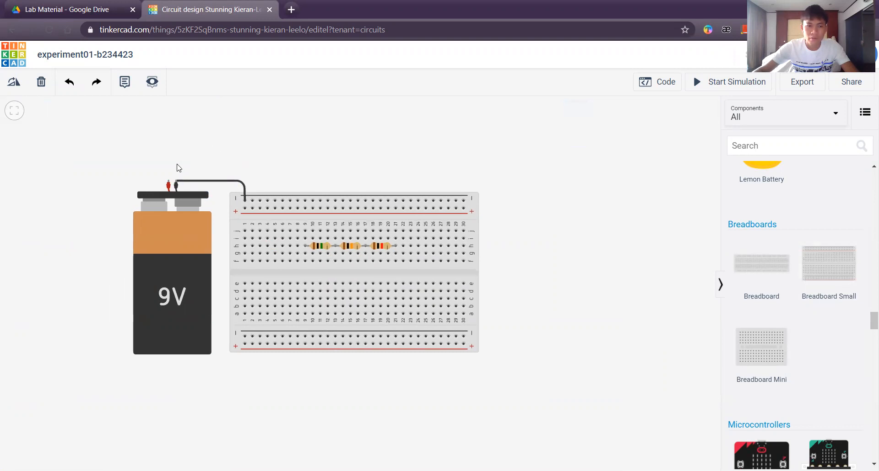
Step: Wire the battery's positive terminal to the upper negative rail at column 3 with right-angle bends, and color the wire red
{"action": "left_click", "coordinate": [169, 177]}
{"action": "left_click", "coordinate": [174, 173]}
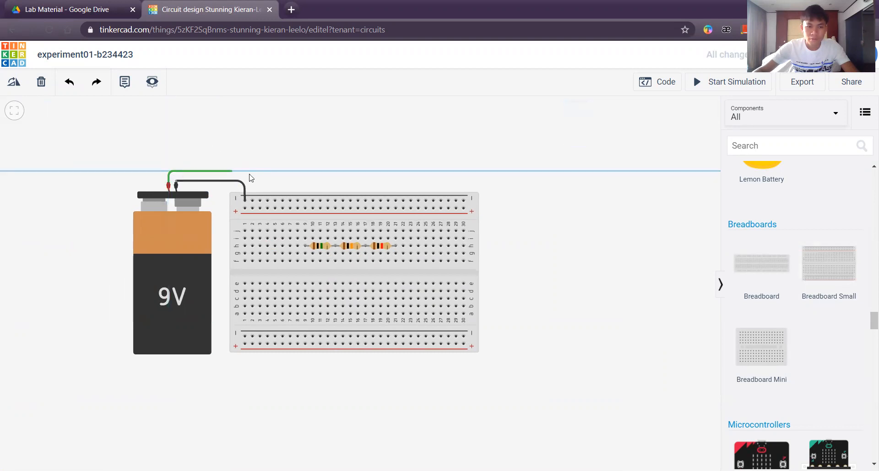
{"action": "left_click", "coordinate": [258, 172]}
{"action": "left_click", "coordinate": [259, 200]}
{"action": "left_click_drag", "start_coordinate": [258, 171], "coordinate": [260, 172]}
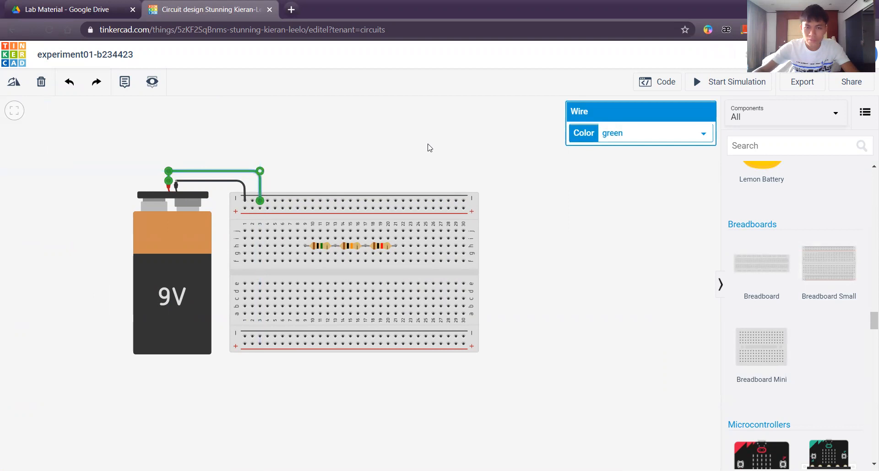
{"action": "left_click", "coordinate": [429, 147]}
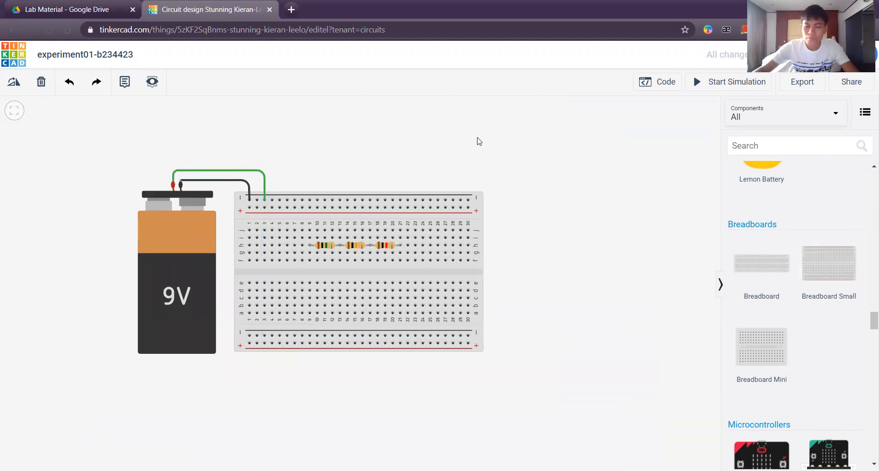
{"action": "left_click", "coordinate": [263, 173]}
{"action": "left_click", "coordinate": [623, 136]}
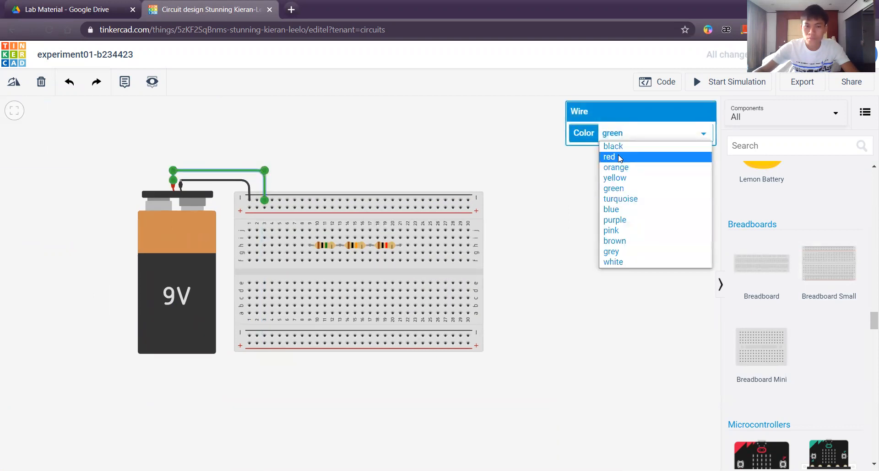
{"action": "left_click", "coordinate": [613, 157]}
{"action": "left_click", "coordinate": [499, 158]}
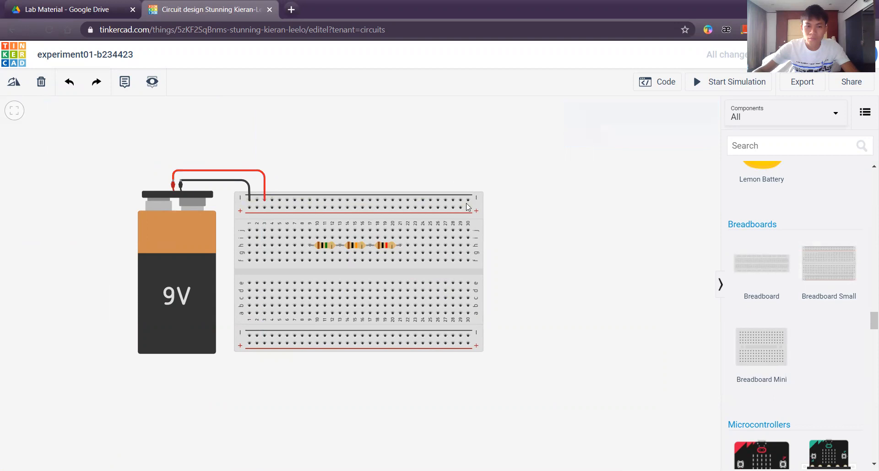
Step: Add a straight jumper wire from breadboard hole j9 to the upper positive rail at column 9
{"action": "left_click", "coordinate": [310, 230]}
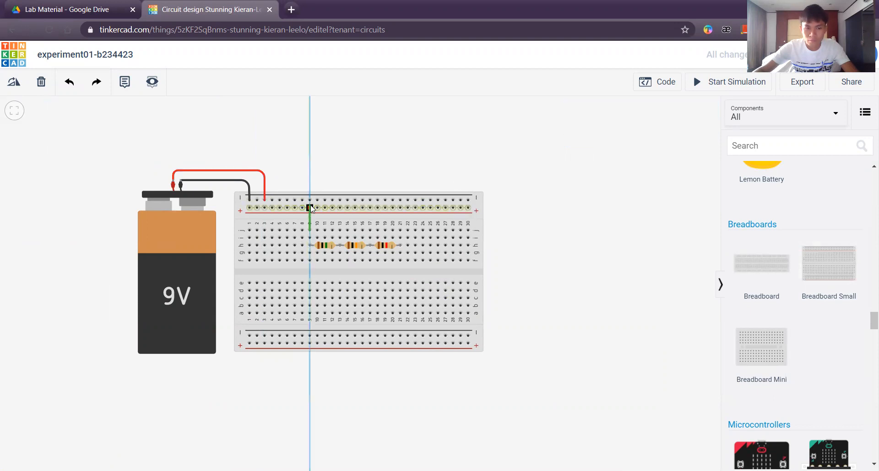
{"action": "left_click", "coordinate": [309, 208]}
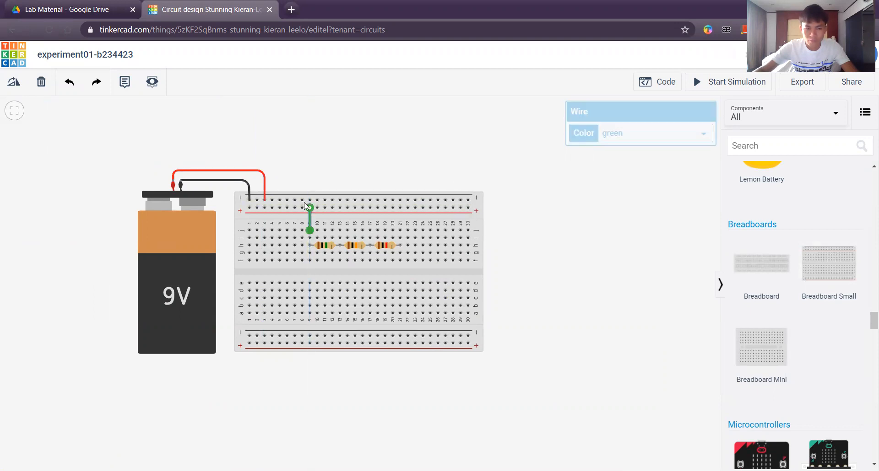
Step: Replace the red battery wire with a right-angled one from the battery's positive terminal to the upper positive rail at column 2
{"action": "left_click", "coordinate": [264, 178]}
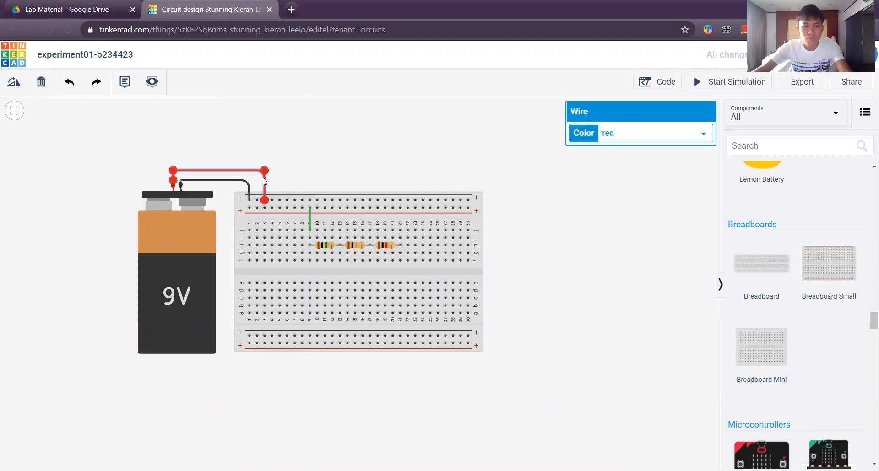
{"action": "key", "text": "Delete"}
{"action": "left_click", "coordinate": [173, 184]}
{"action": "left_click", "coordinate": [173, 171]}
{"action": "left_click", "coordinate": [259, 171]}
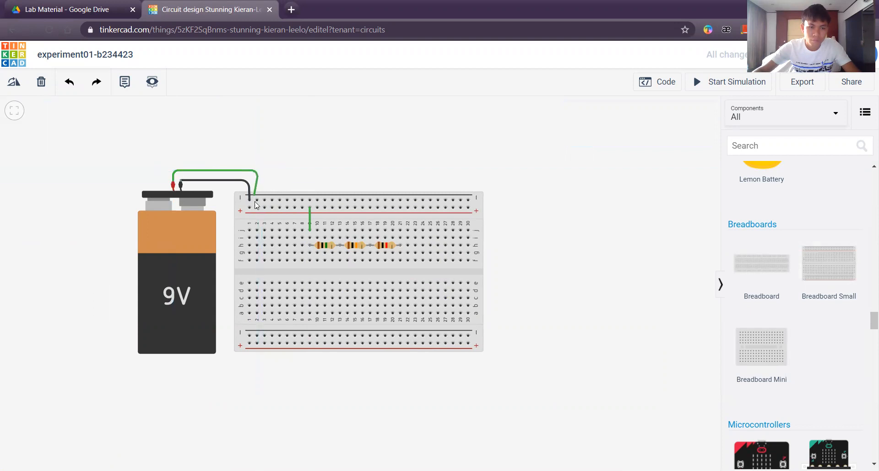
{"action": "left_click", "coordinate": [257, 207]}
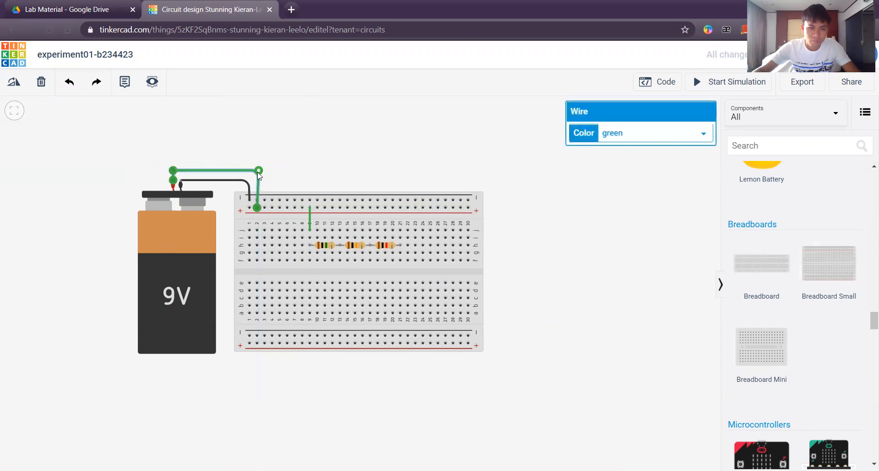
{"action": "left_click_drag", "start_coordinate": [254, 172], "coordinate": [254, 172]}
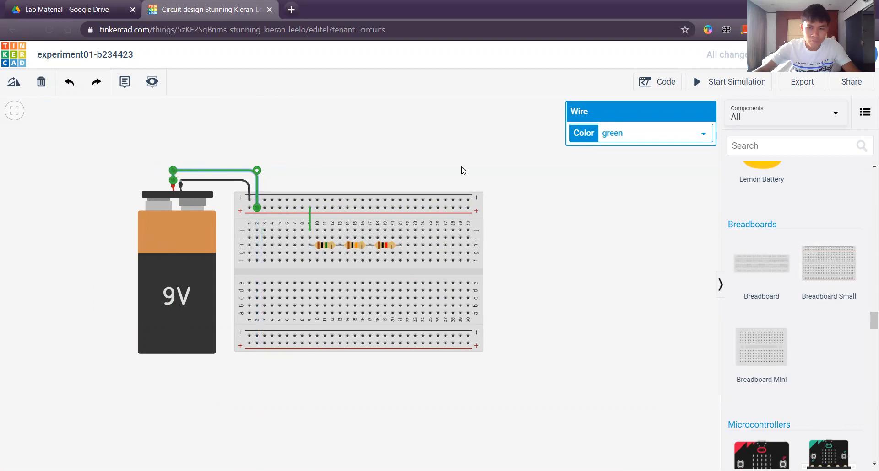
Step: Color both the battery's positive wire and the jumper at column 9 red
{"action": "left_click", "coordinate": [621, 132]}
{"action": "left_click", "coordinate": [664, 155]}
{"action": "left_click_drag", "start_coordinate": [555, 157], "coordinate": [549, 158]}
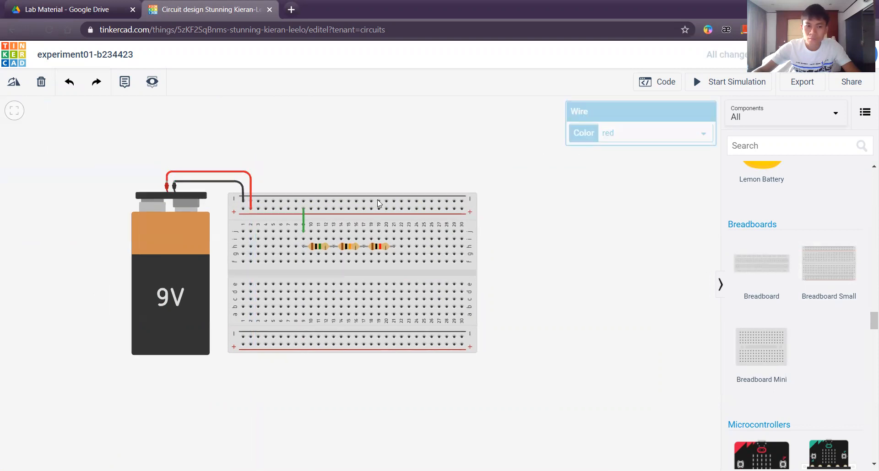
{"action": "left_click", "coordinate": [304, 219]}
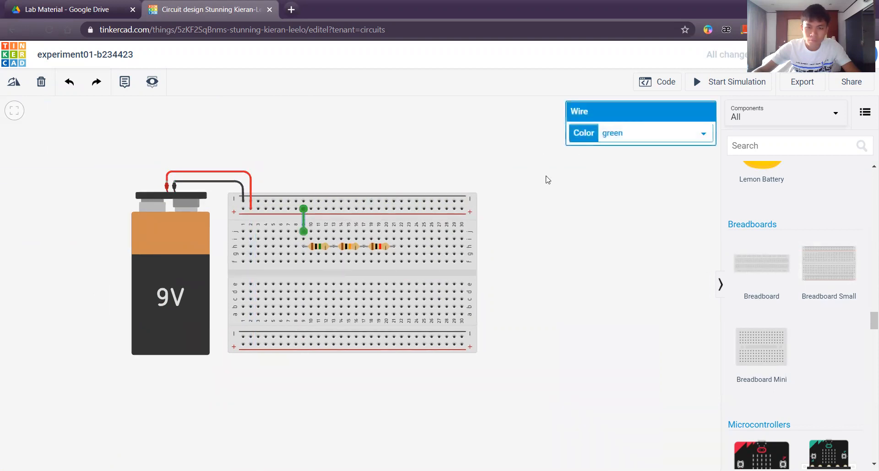
{"action": "left_click", "coordinate": [621, 133]}
{"action": "left_click", "coordinate": [613, 155]}
{"action": "left_click_drag", "start_coordinate": [569, 202], "coordinate": [565, 204]}
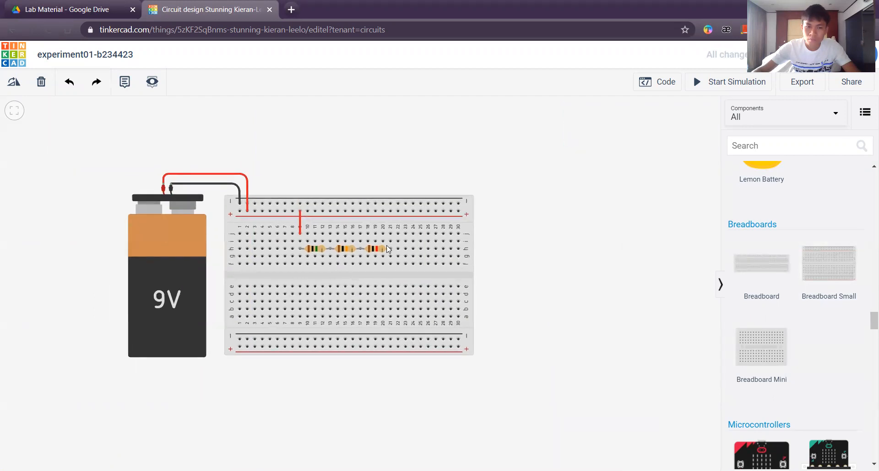
Step: Add a straight jumper wire from hole j21 to the upper negative rail at column 21, and color it black
{"action": "left_click", "coordinate": [391, 234]}
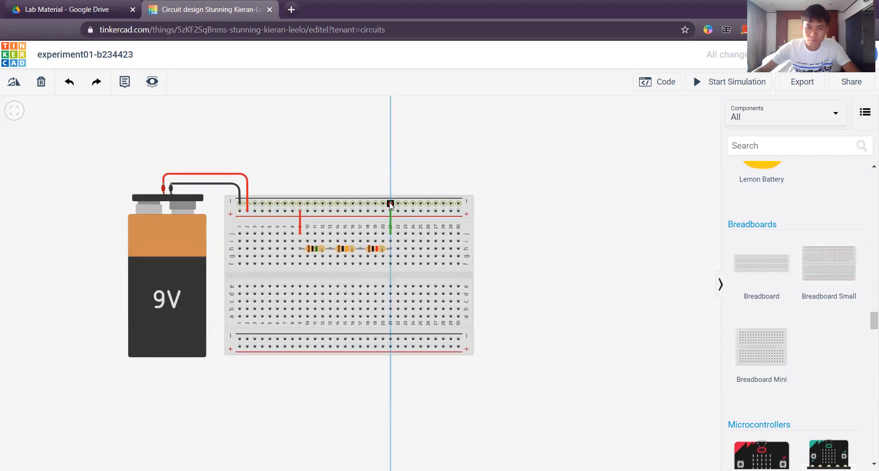
{"action": "left_click", "coordinate": [390, 203]}
{"action": "left_click", "coordinate": [616, 133]}
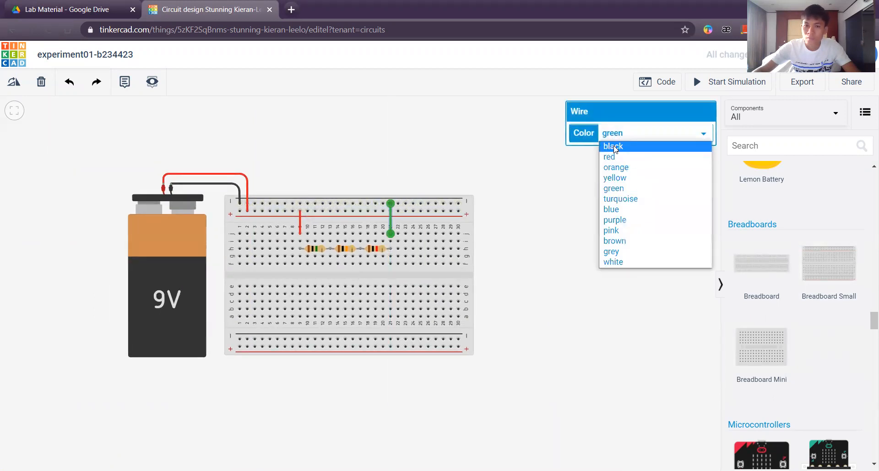
{"action": "left_click", "coordinate": [512, 161]}
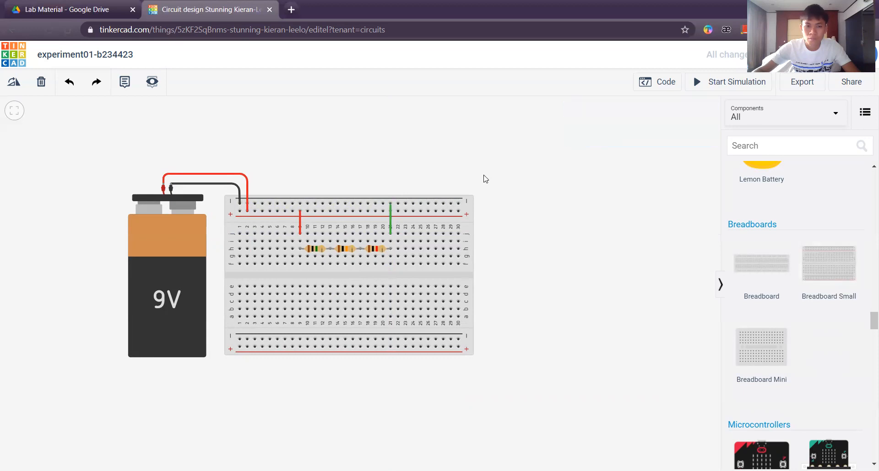
{"action": "left_click", "coordinate": [390, 213]}
{"action": "left_click", "coordinate": [624, 137]}
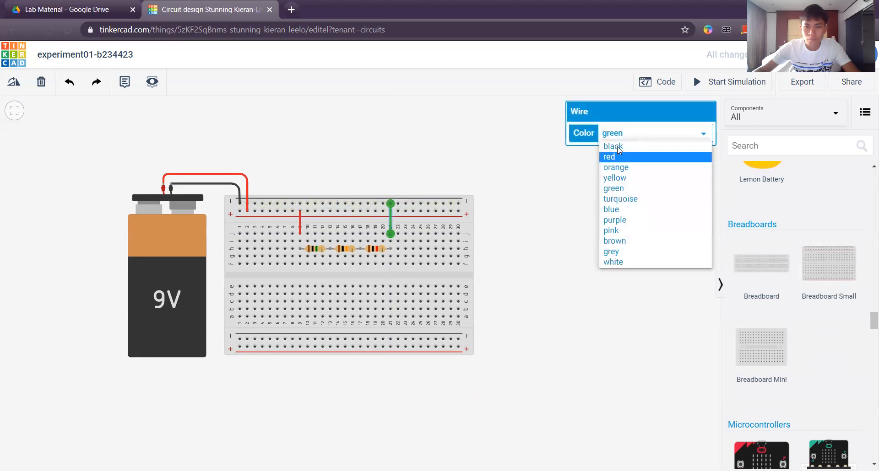
{"action": "left_click", "coordinate": [613, 146]}
{"action": "left_click", "coordinate": [522, 160]}
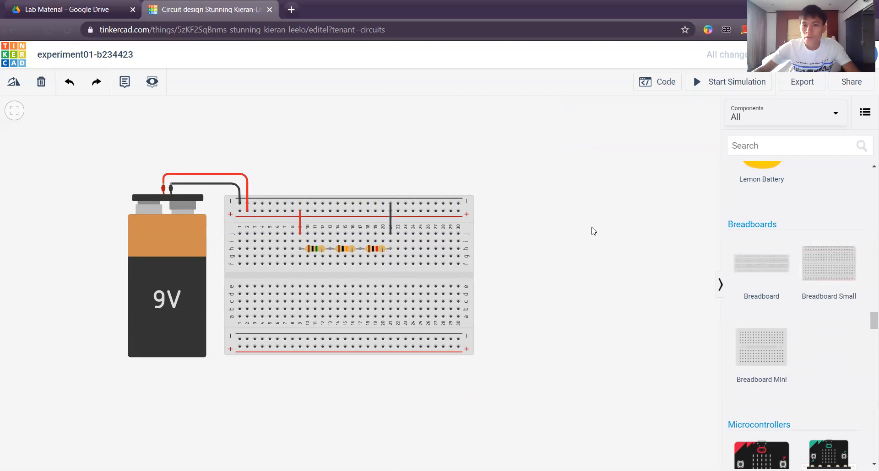
Step: Move the multimeter above the breadboard's column 1 end, close to the battery, and set its mode to Voltage
{"action": "scroll", "coordinate": [594, 231], "scroll_direction": "down", "scroll_amount": 5}
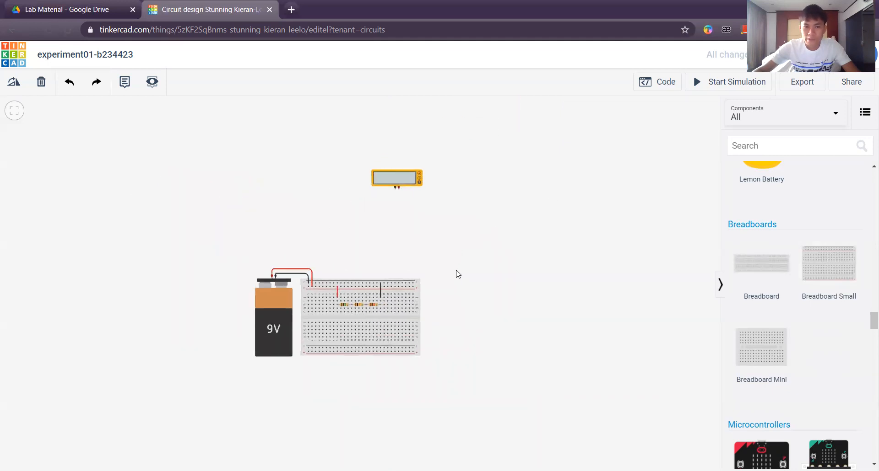
{"action": "left_click_drag", "start_coordinate": [400, 188], "coordinate": [453, 268]}
{"action": "scroll", "coordinate": [469, 293], "scroll_direction": "up", "scroll_amount": 2}
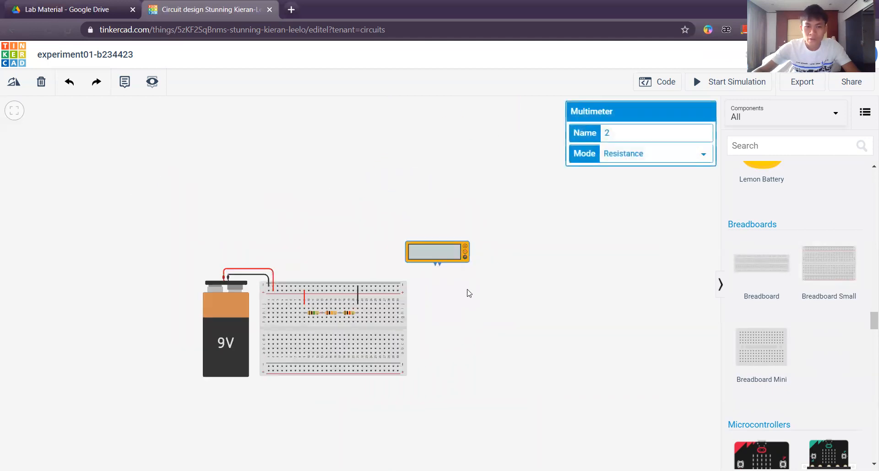
{"action": "scroll", "coordinate": [468, 293], "scroll_direction": "up", "scroll_amount": 4}
{"action": "left_click", "coordinate": [497, 324]}
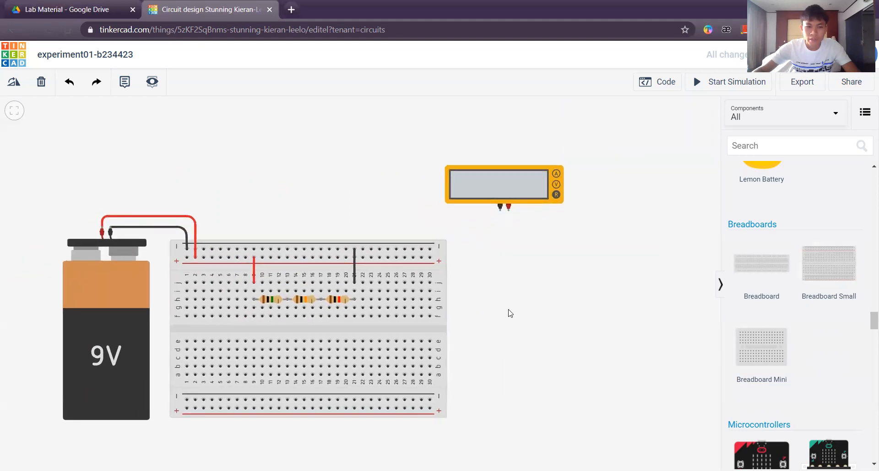
{"action": "left_click_drag", "start_coordinate": [509, 311], "coordinate": [511, 305]}
{"action": "left_click_drag", "start_coordinate": [520, 174], "coordinate": [228, 160]}
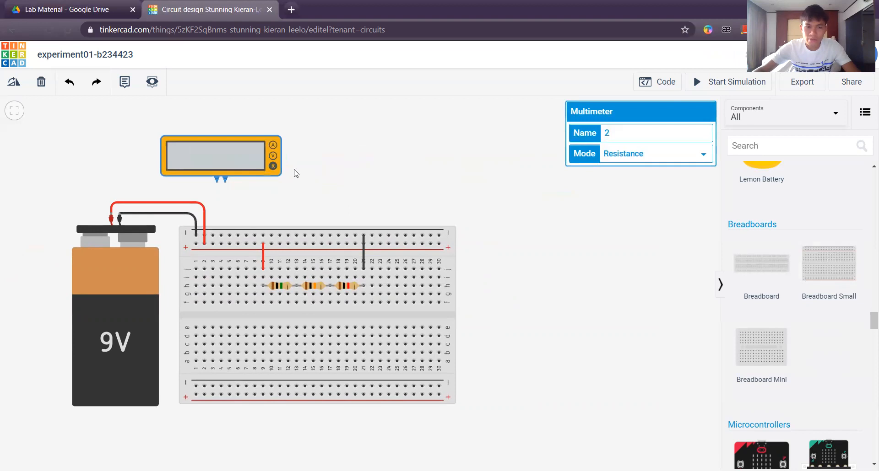
{"action": "left_click", "coordinate": [616, 159]}
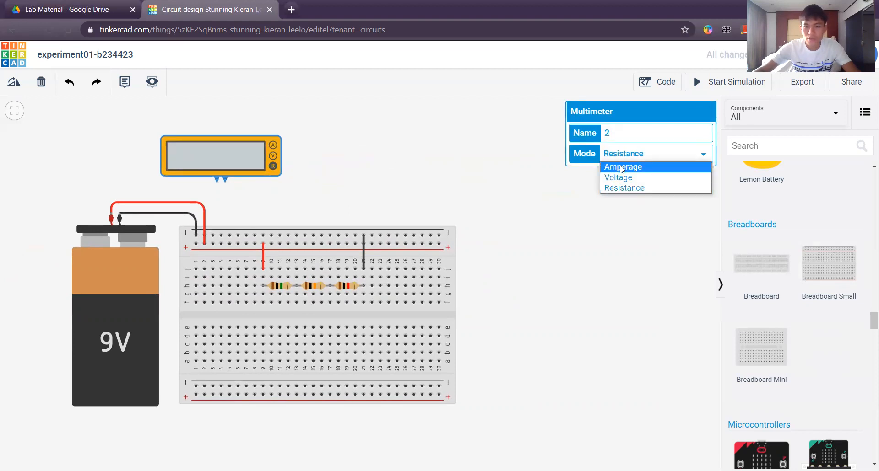
{"action": "left_click", "coordinate": [621, 177]}
{"action": "left_click_drag", "start_coordinate": [467, 159], "coordinate": [460, 159]}
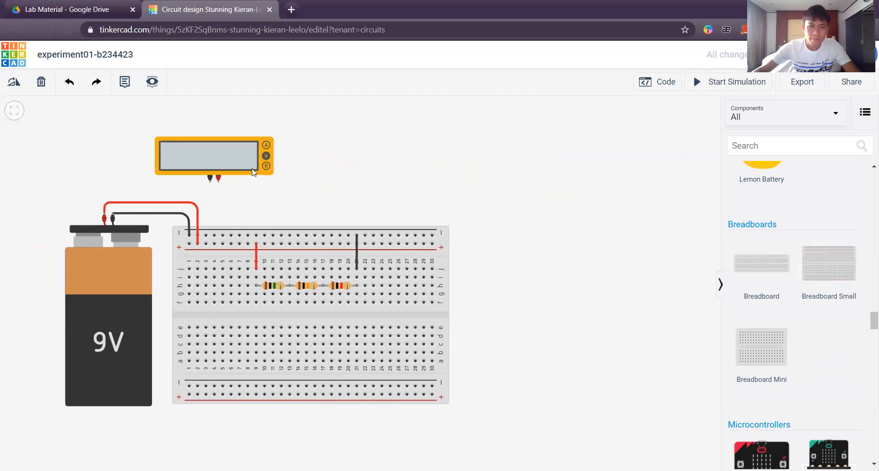
Step: Wire the multimeter's positive probe to the upper positive rail at column 4 and its negative probe to the negative rail at column 3, coloring the latter turquoise
{"action": "left_click", "coordinate": [219, 184]}
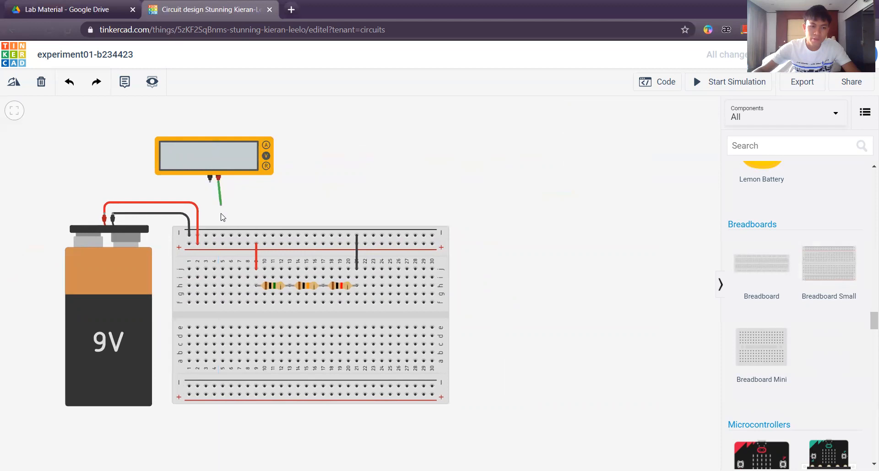
{"action": "left_click", "coordinate": [214, 243]}
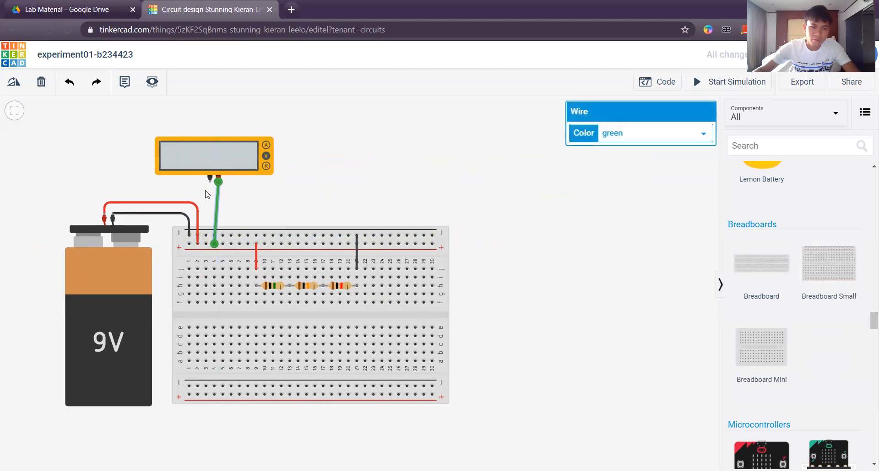
{"action": "left_click", "coordinate": [209, 179]}
{"action": "left_click", "coordinate": [206, 235]}
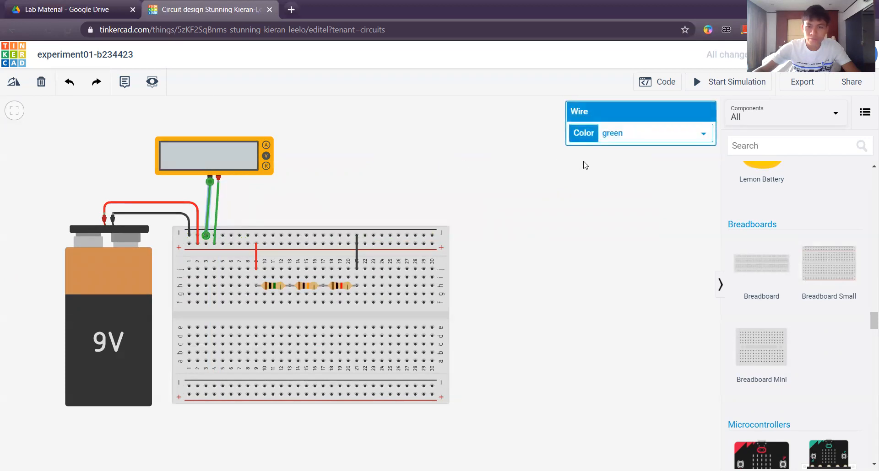
{"action": "left_click", "coordinate": [618, 139]}
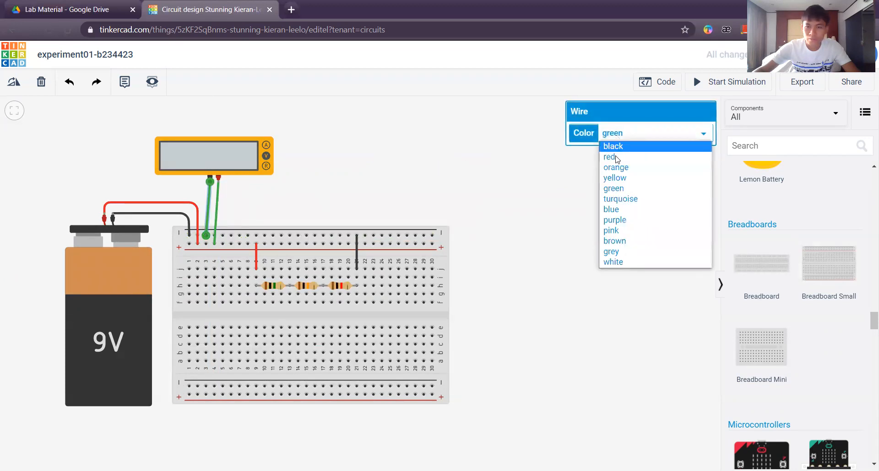
{"action": "left_click", "coordinate": [622, 200]}
{"action": "left_click", "coordinate": [529, 203]}
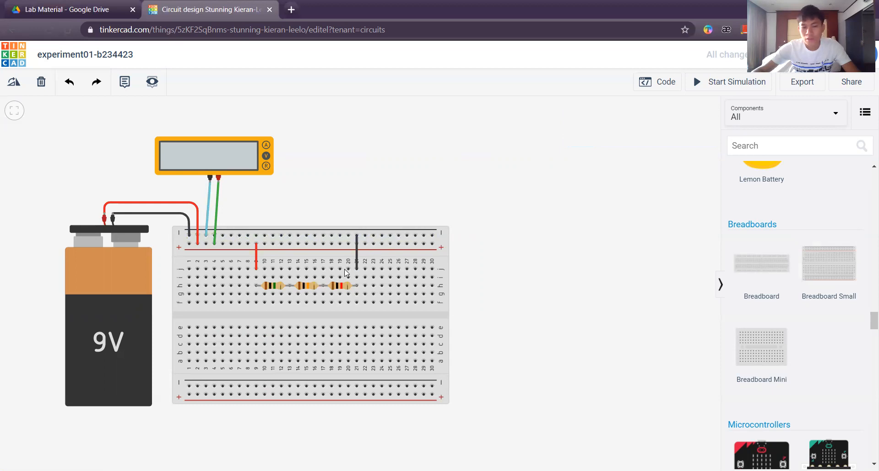
Step: Run the simulation to read the battery voltage on the multimeter, and stop it
{"action": "left_click", "coordinate": [709, 87]}
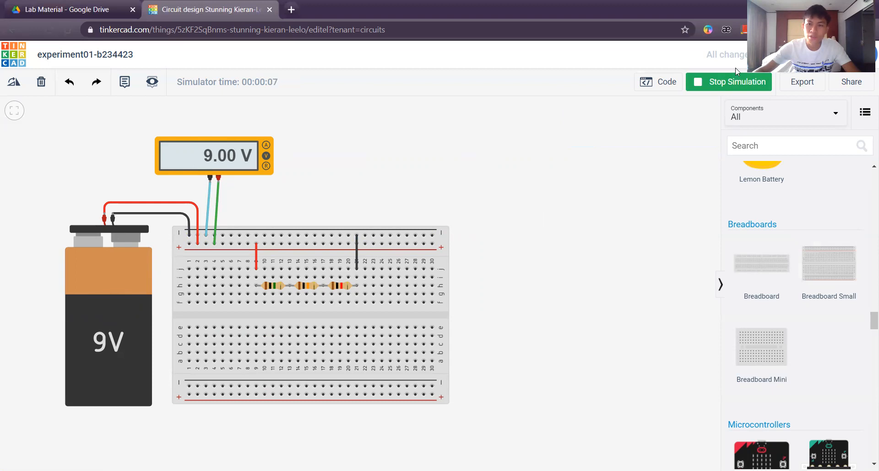
{"action": "left_click", "coordinate": [725, 90]}
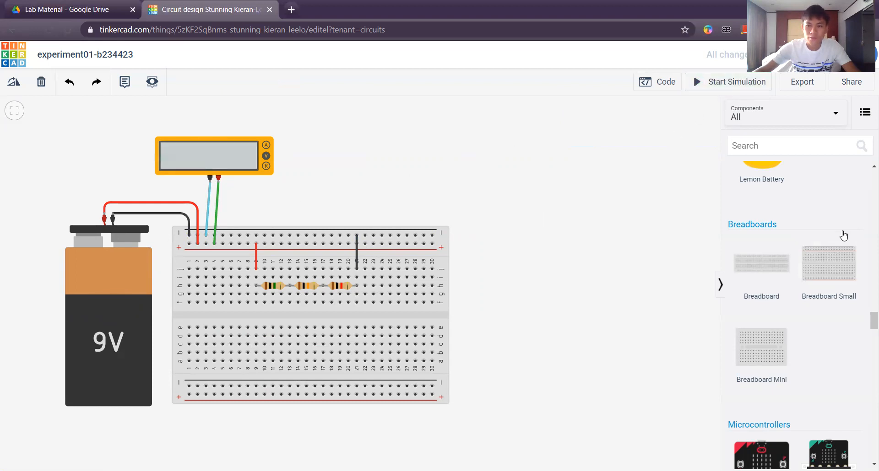
Step: Add a second multimeter above the breadboard, beside the first one
{"action": "scroll", "coordinate": [806, 270], "scroll_direction": "down", "scroll_amount": 10}
{"action": "left_click_drag", "start_coordinate": [737, 274], "coordinate": [358, 177]}
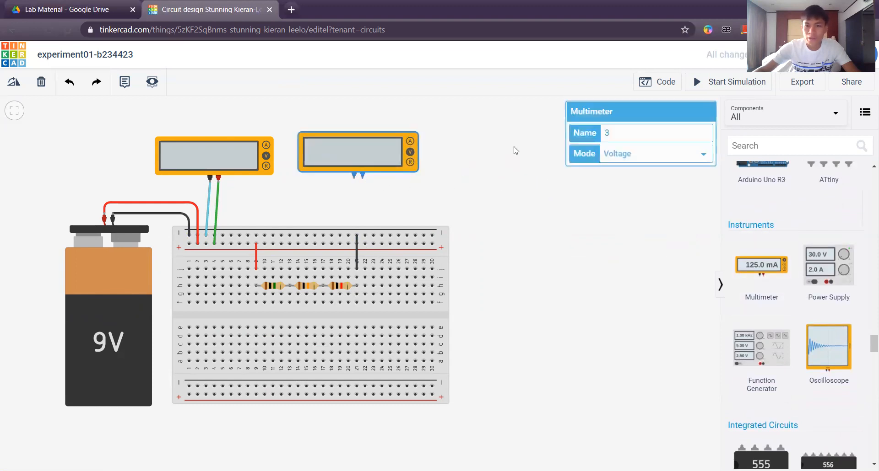
Step: Set the second multimeter's mode to Amperage
{"action": "left_click", "coordinate": [643, 154]}
{"action": "left_click", "coordinate": [649, 169]}
{"action": "left_click", "coordinate": [508, 182]}
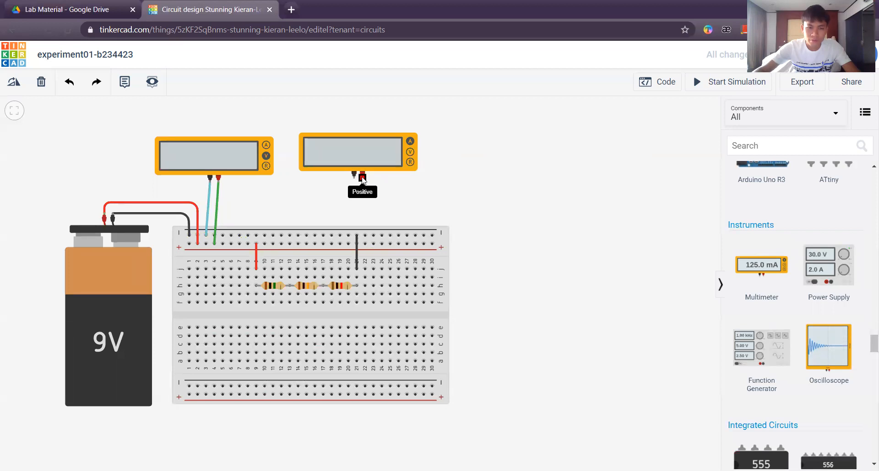
Step: Wire the second multimeter's positive probe to row h, column 13 and its negative probe to row h, column 9, coloring the negative wire purple
{"action": "left_click", "coordinate": [362, 178]}
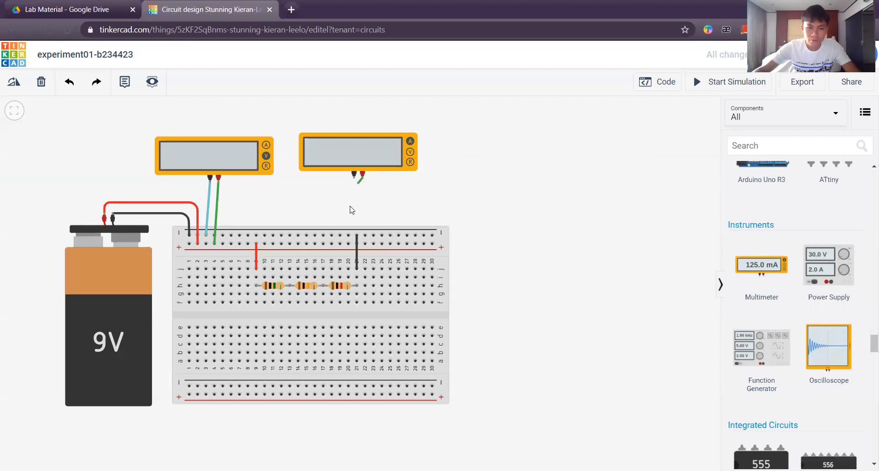
{"action": "left_click", "coordinate": [291, 286]}
{"action": "left_click", "coordinate": [324, 214]}
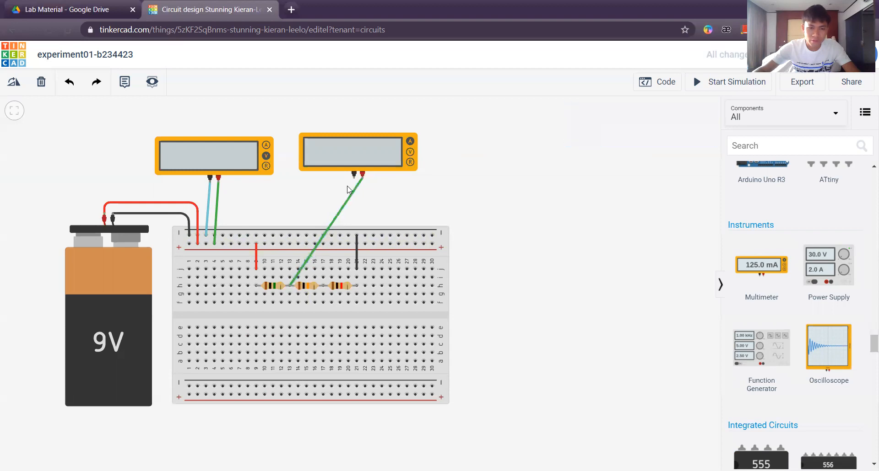
{"action": "left_click", "coordinate": [354, 178]}
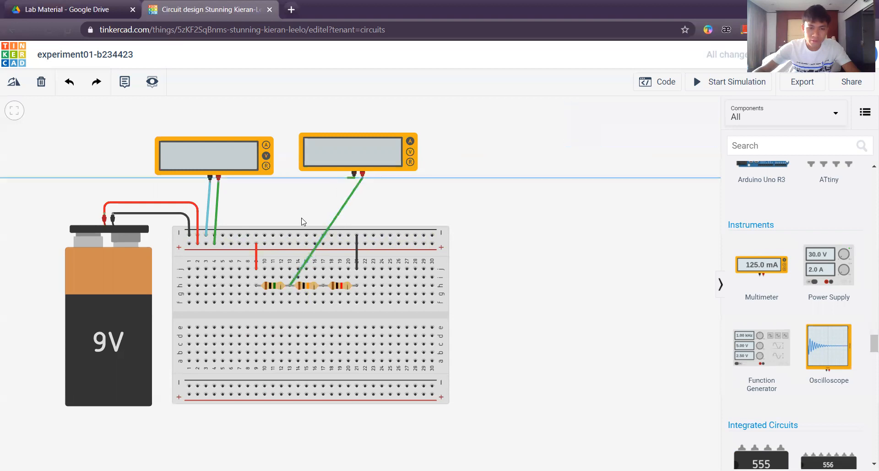
{"action": "left_click", "coordinate": [256, 286]}
{"action": "left_click", "coordinate": [611, 137]}
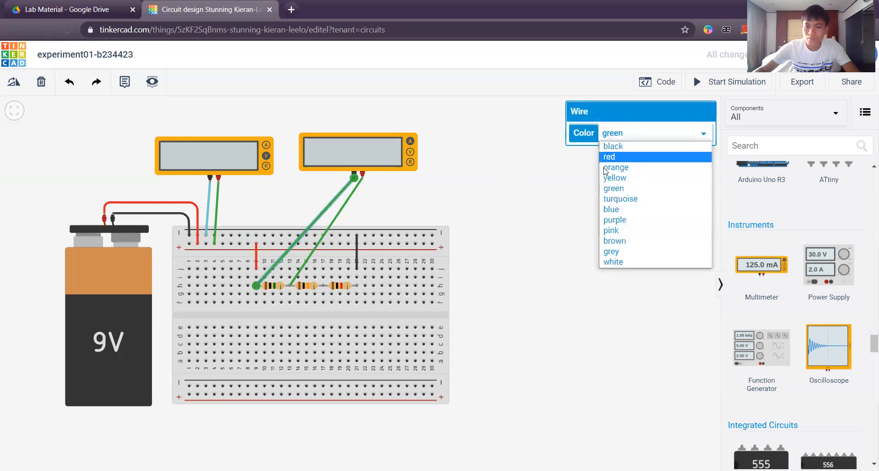
{"action": "left_click", "coordinate": [607, 222]}
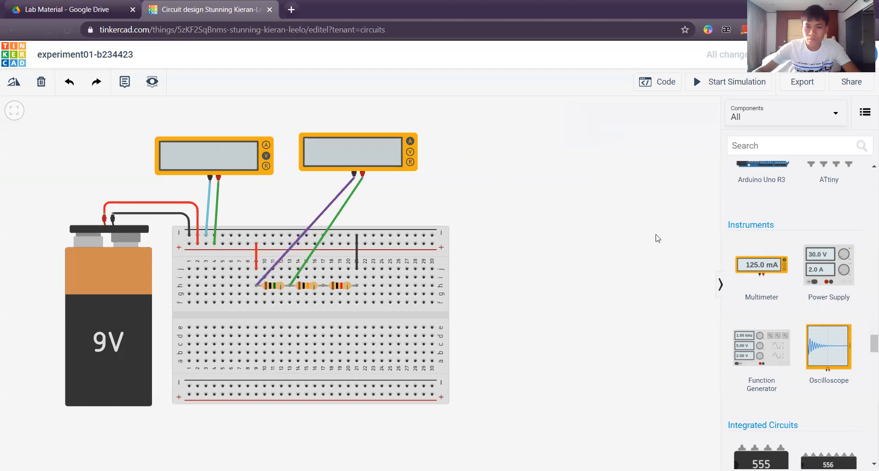
Step: Add a third multimeter beside the second one and wire its negative probe to row i, column 21, in yellow
{"action": "left_click_drag", "start_coordinate": [761, 273], "coordinate": [530, 200]}
{"action": "left_click", "coordinate": [553, 276]}
{"action": "left_click", "coordinate": [524, 197]}
{"action": "left_click", "coordinate": [356, 278]}
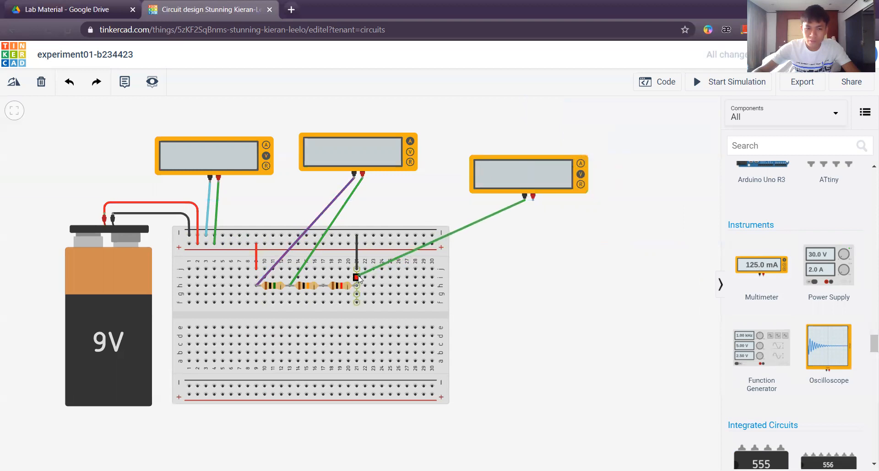
{"action": "left_click", "coordinate": [701, 134]}
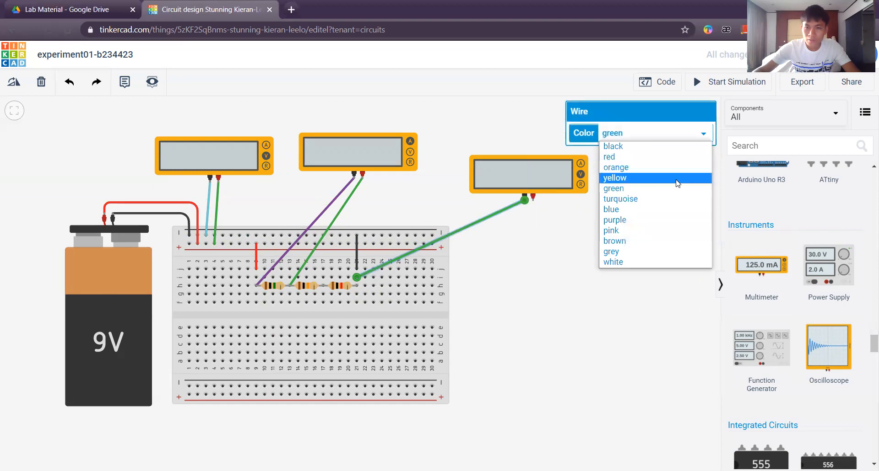
{"action": "left_click", "coordinate": [677, 182]}
{"action": "left_click", "coordinate": [555, 216]}
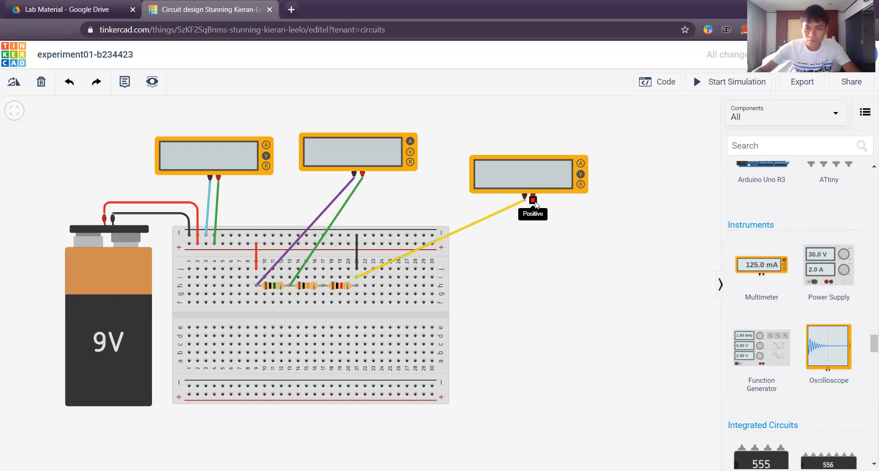
Step: Wire the third multimeter's positive probe to row g, column 17, with one bend beyond the breadboard's column 30 end, and color the wire pink
{"action": "left_click", "coordinate": [530, 214]}
{"action": "left_click", "coordinate": [523, 291]}
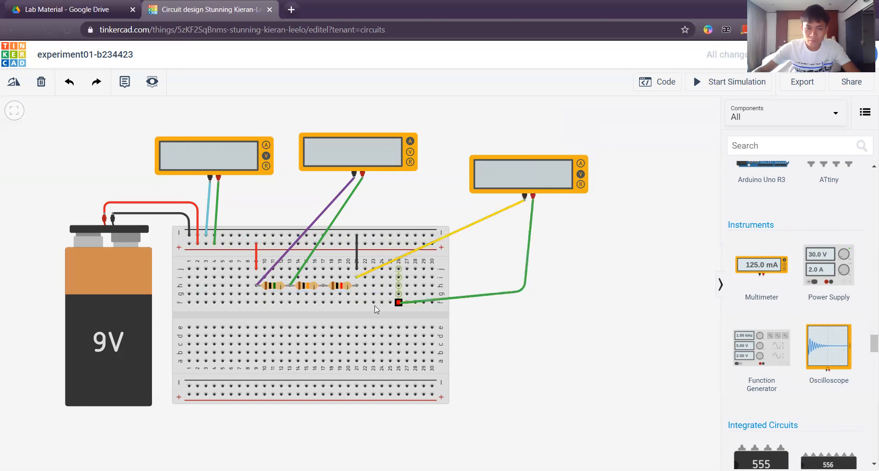
{"action": "left_click", "coordinate": [324, 297]}
{"action": "left_click", "coordinate": [618, 133]}
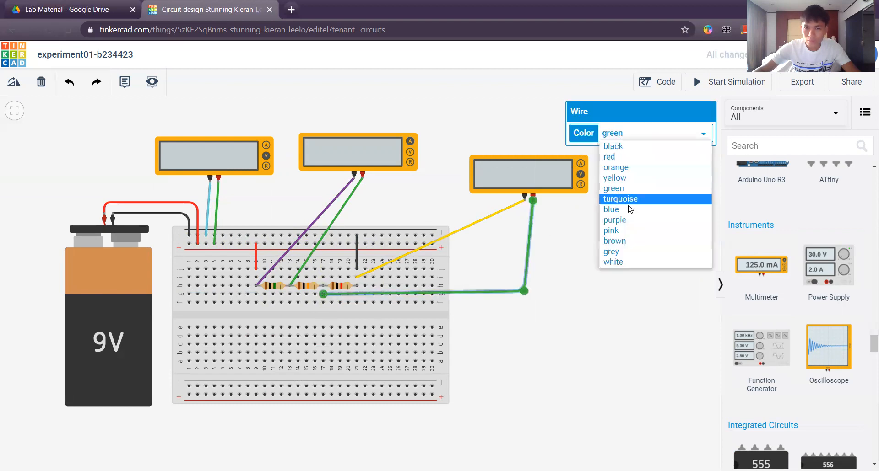
{"action": "left_click", "coordinate": [626, 230]}
{"action": "left_click", "coordinate": [615, 263]}
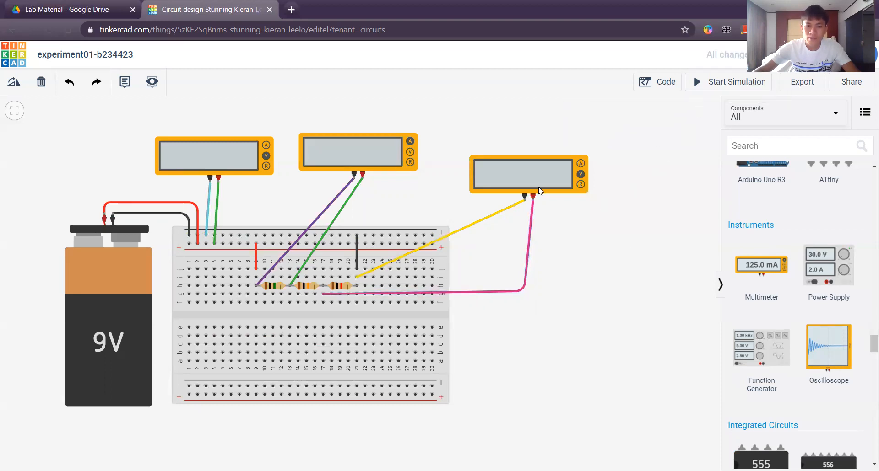
Step: Set the third multimeter's mode to Amperage, and run the simulation to read the currents before stopping it
{"action": "left_click", "coordinate": [545, 172]}
{"action": "left_click", "coordinate": [617, 155]}
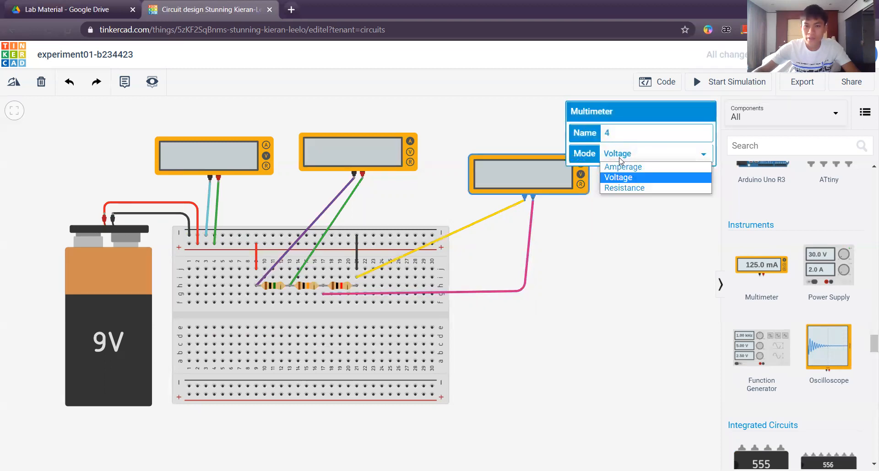
{"action": "left_click", "coordinate": [628, 166]}
{"action": "left_click", "coordinate": [632, 169]}
{"action": "left_click", "coordinate": [726, 87]}
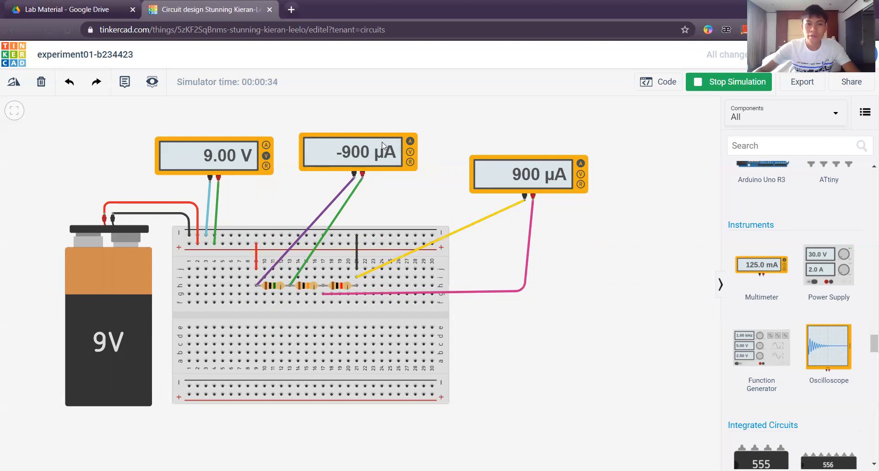
{"action": "left_click", "coordinate": [705, 85]}
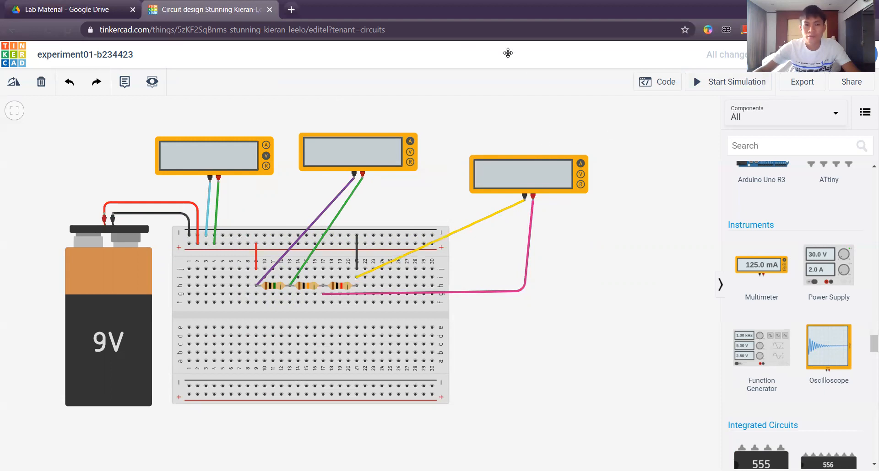
Step: Switch to the lab PDF in Google Drive to review the Experiment 1 objectives and equipment, and return to the Tinkercad circuit
{"action": "left_click", "coordinate": [122, 11]}
{"action": "scroll", "coordinate": [336, 218], "scroll_direction": "down", "scroll_amount": 6}
{"action": "scroll", "coordinate": [343, 216], "scroll_direction": "up", "scroll_amount": 7}
{"action": "scroll", "coordinate": [344, 216], "scroll_direction": "up", "scroll_amount": 10}
{"action": "scroll", "coordinate": [348, 215], "scroll_direction": "up", "scroll_amount": 10}
{"action": "scroll", "coordinate": [350, 215], "scroll_direction": "up", "scroll_amount": 10}
{"action": "scroll", "coordinate": [353, 215], "scroll_direction": "up", "scroll_amount": 10}
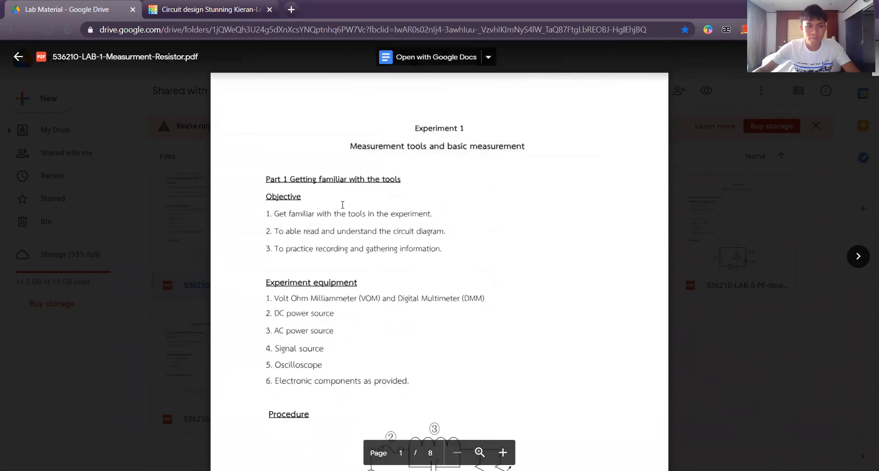
{"action": "left_click", "coordinate": [206, 9]}
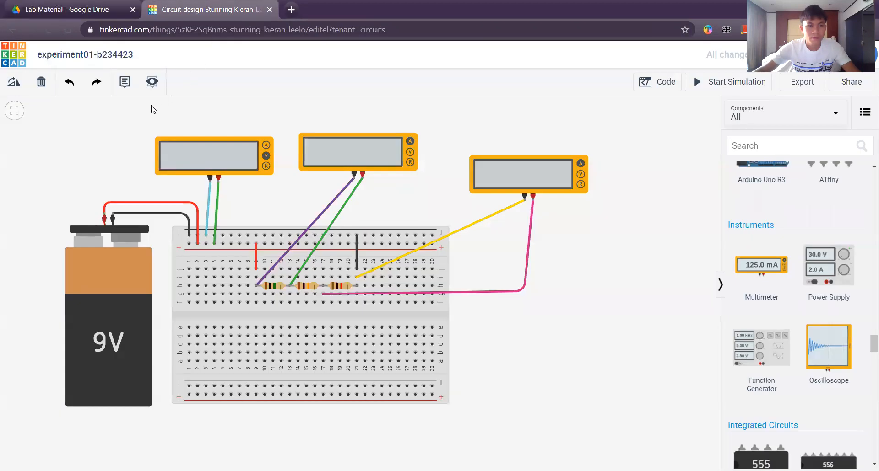